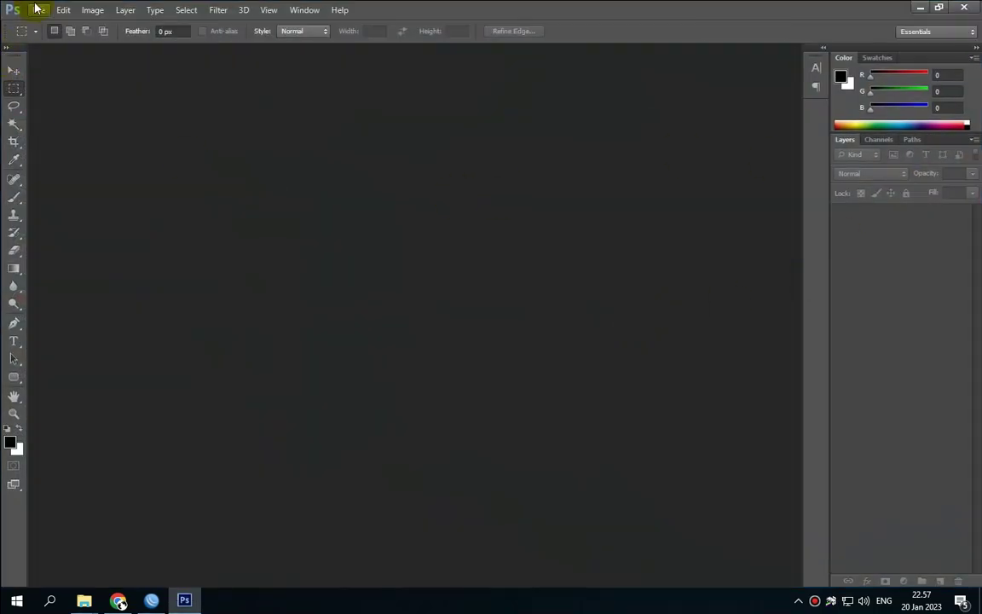
- Create a new blank document 200 cm wide and 100 cm high at 72 pixels/inch in RGB Color
click(38, 10)
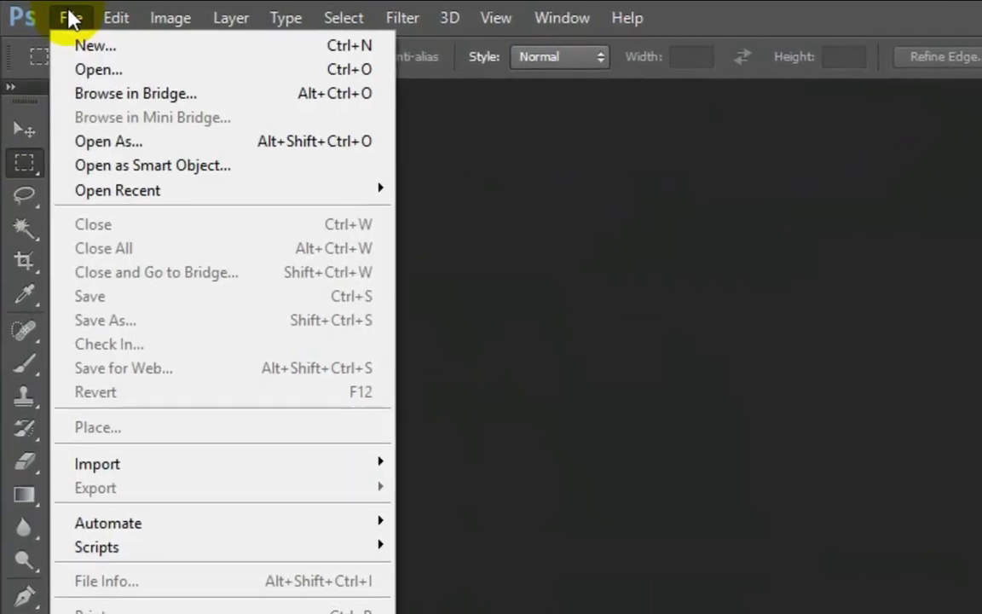
click(77, 43)
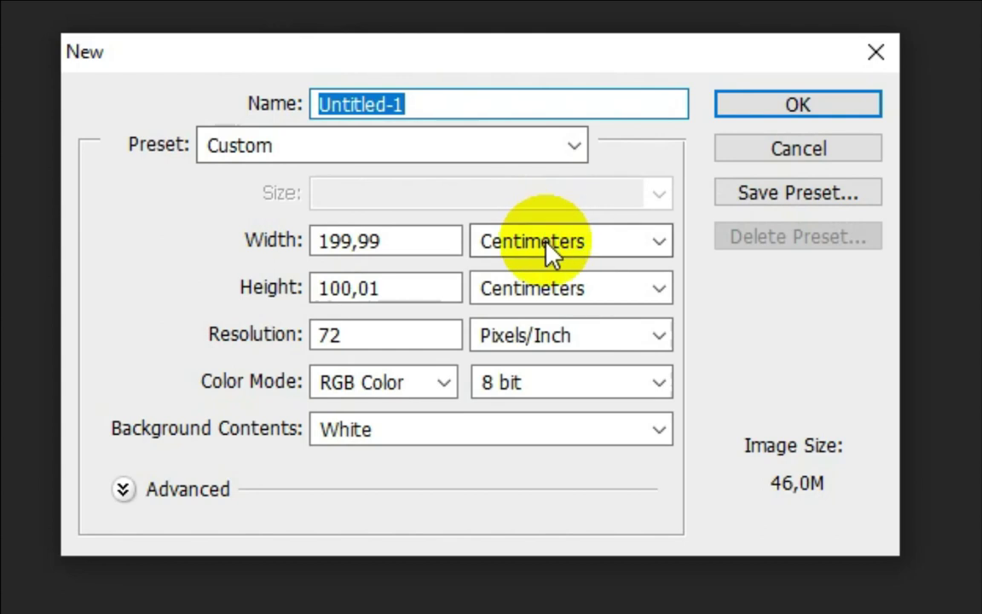
click(516, 264)
click(547, 241)
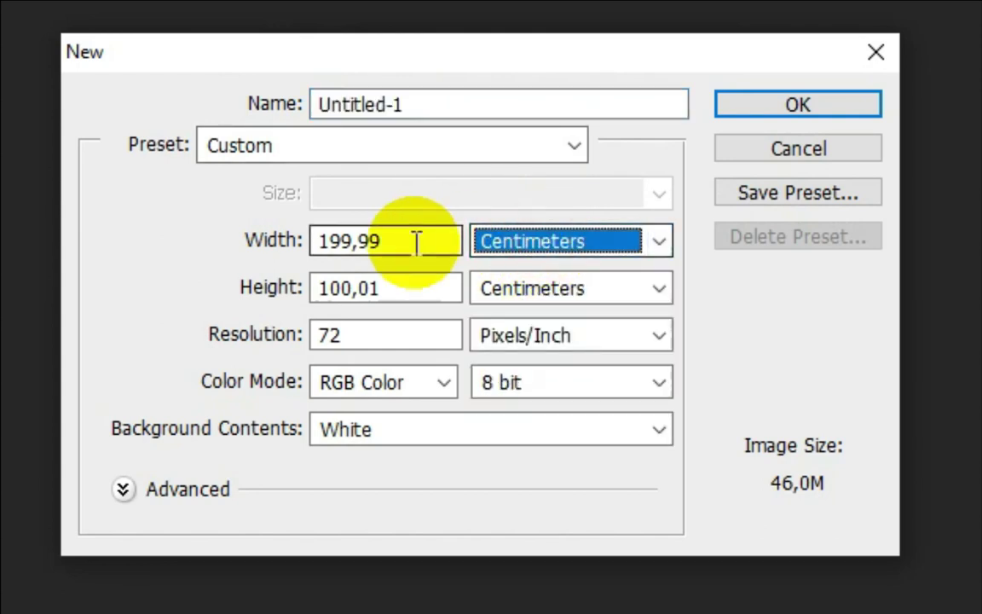
drag(412, 241, 259, 270)
text(200)
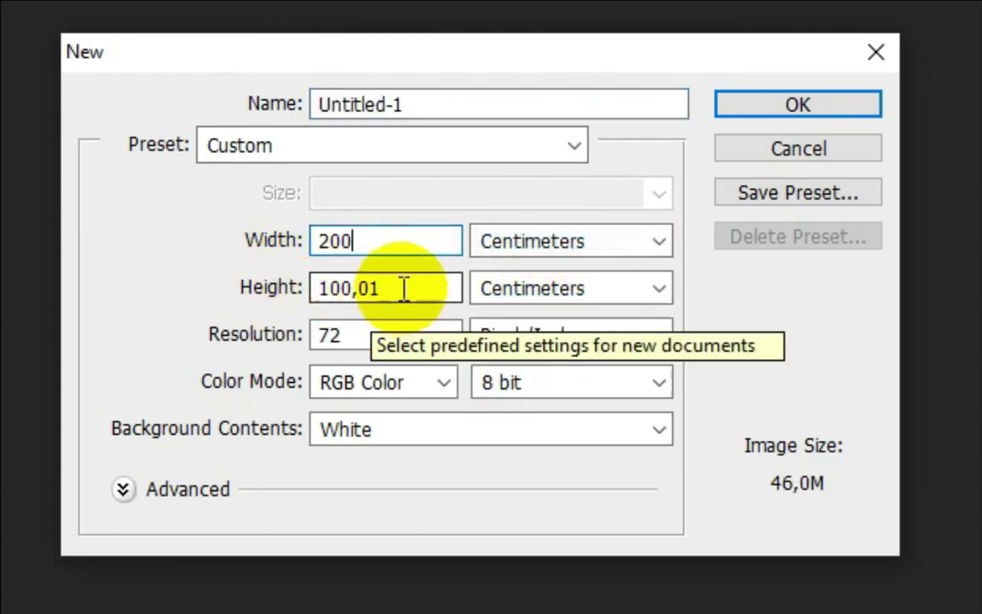
drag(406, 288, 238, 295)
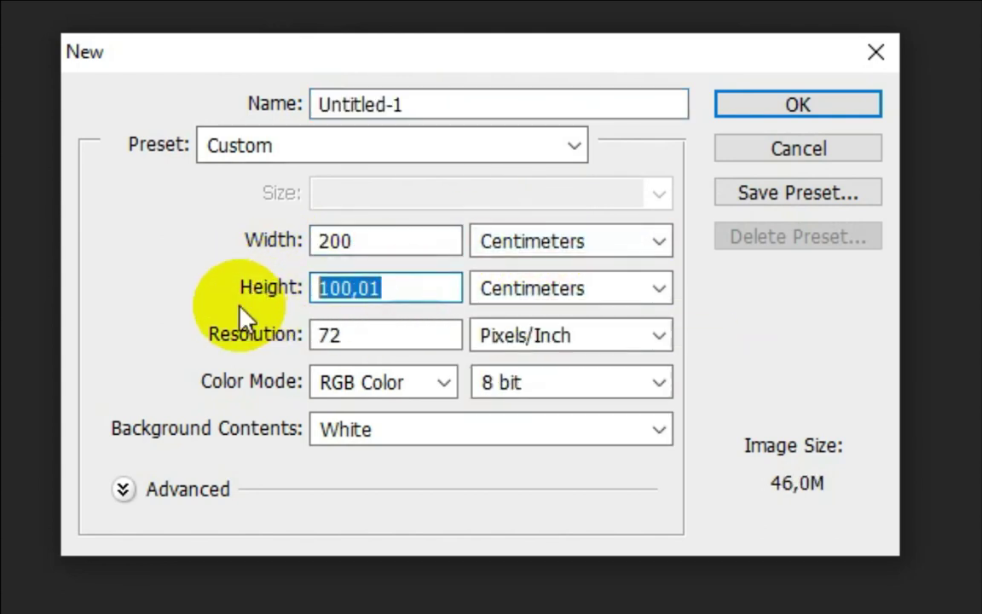
text(10)
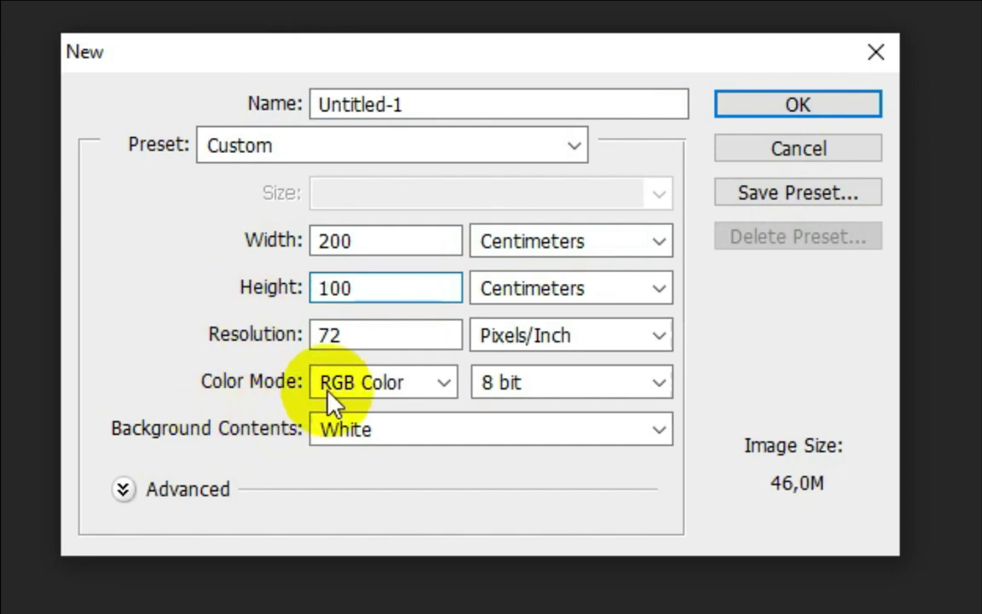
drag(372, 334, 263, 344)
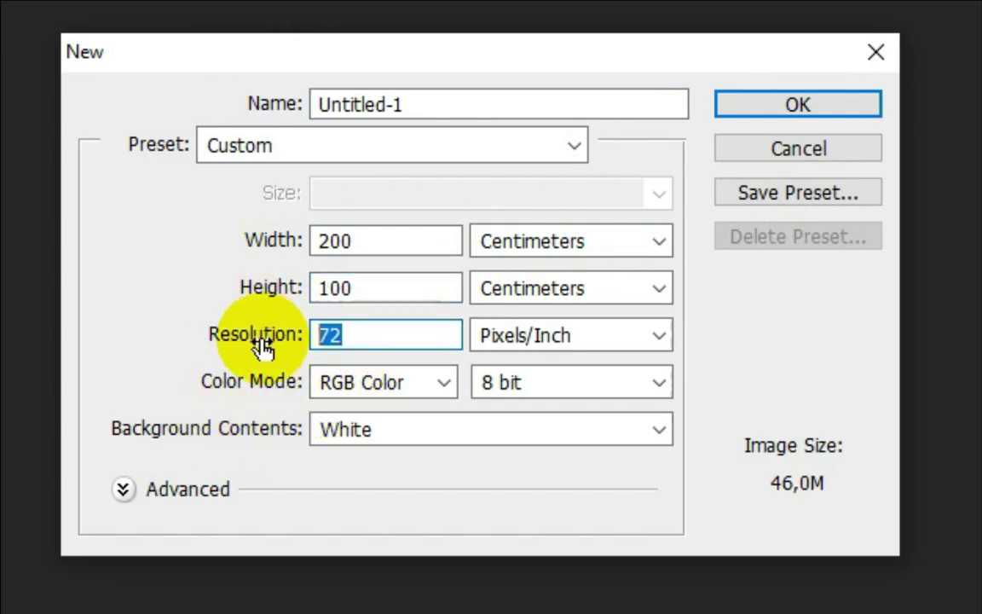
click(770, 104)
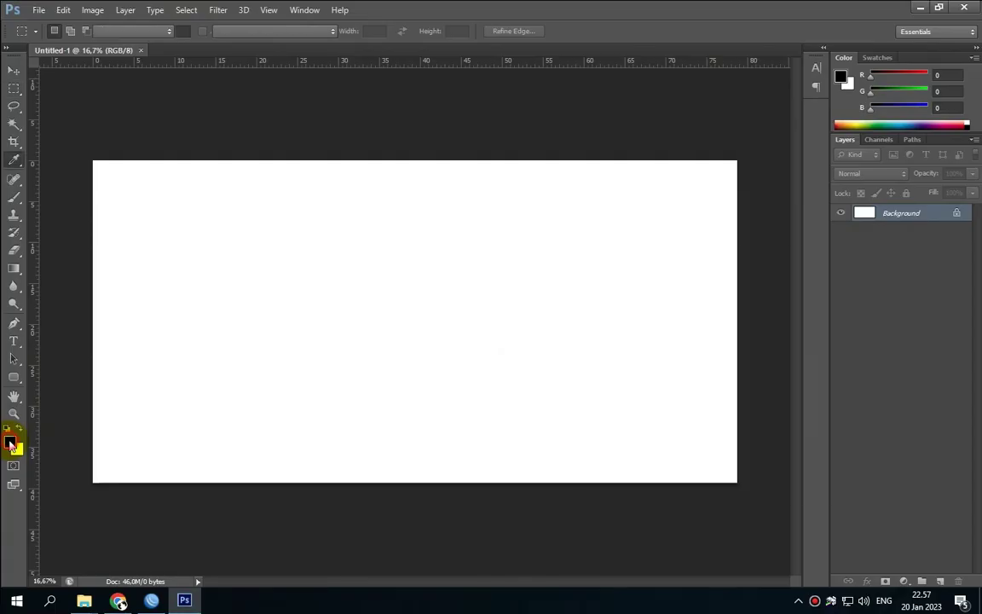
- Set the foreground color to dark blue (#2306b7)
click(41, 237)
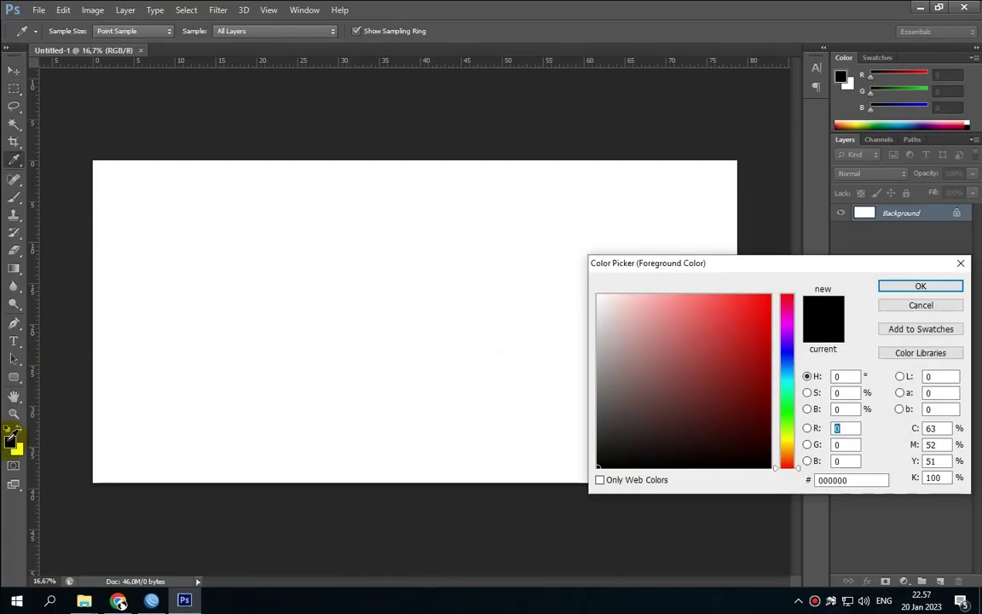
click(787, 349)
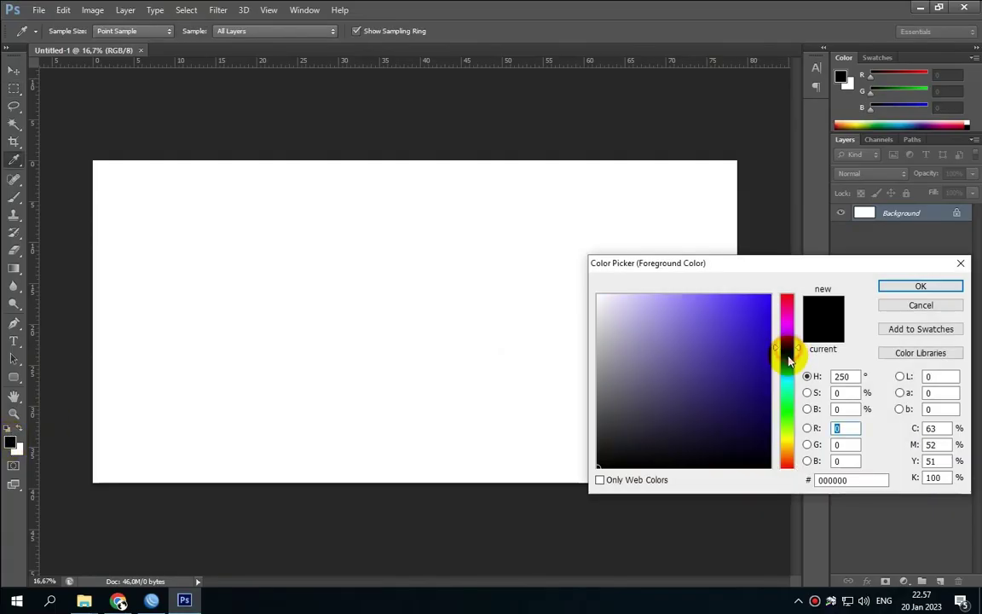
click(762, 315)
drag(765, 332, 766, 343)
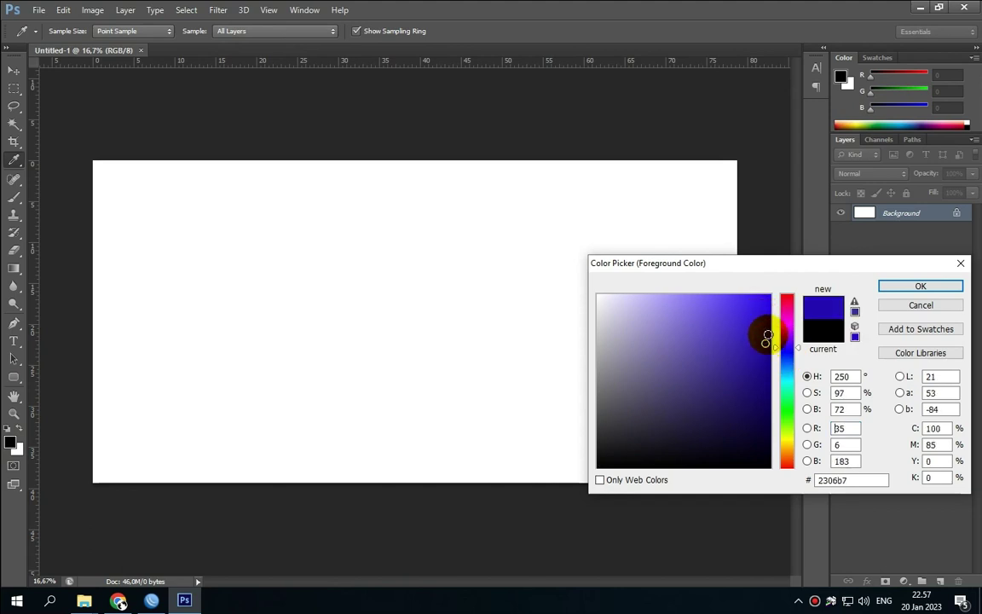
click(907, 285)
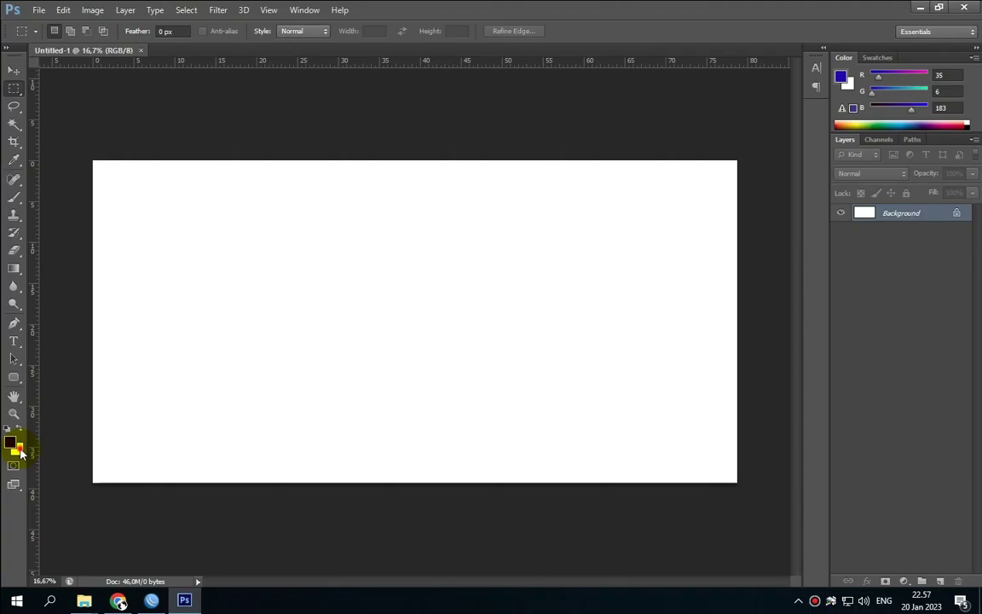
- Set the background color to bright cyan (#02e7fc)
click(95, 198)
click(788, 380)
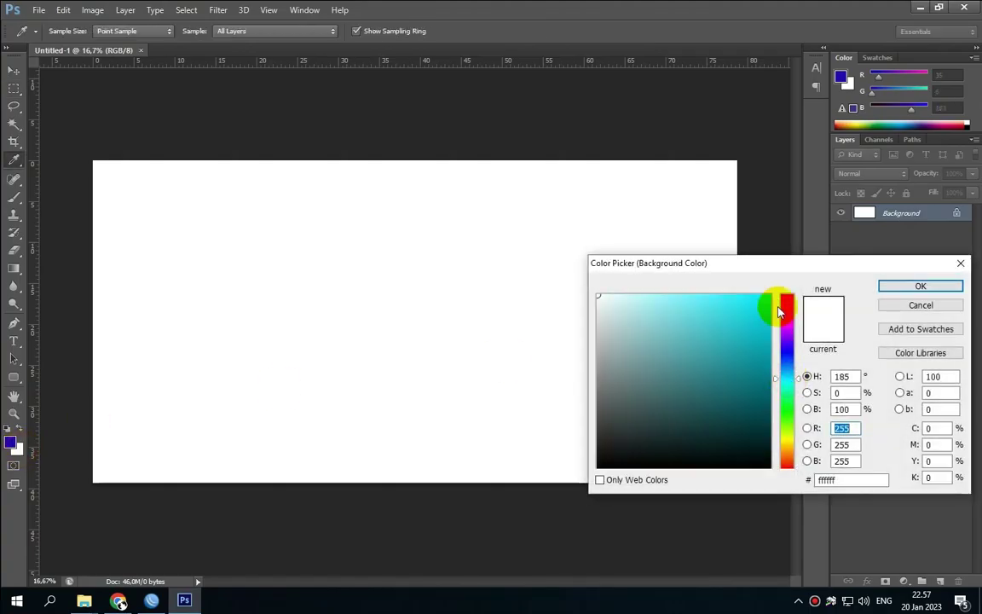
click(770, 296)
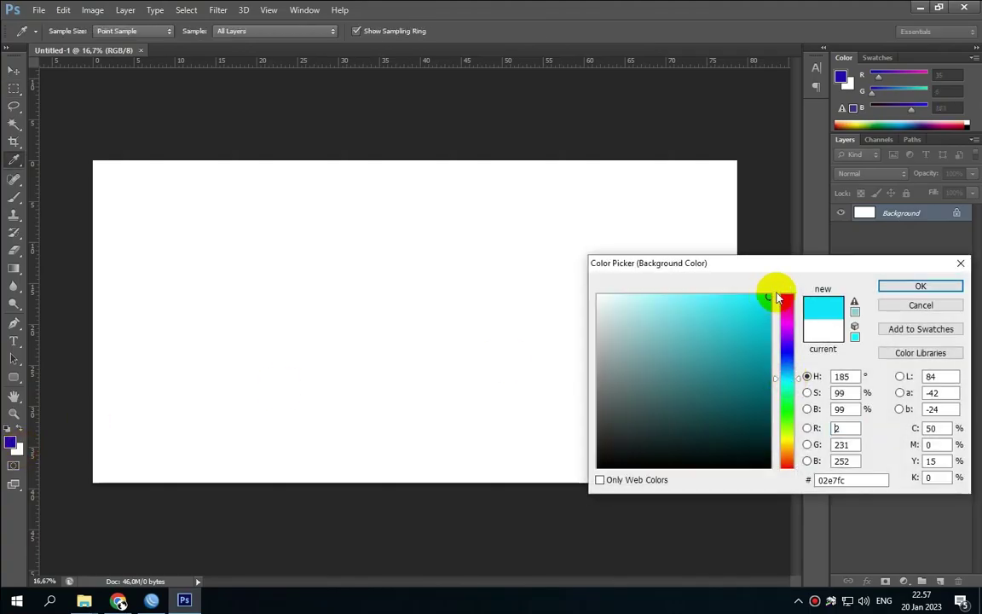
click(900, 287)
- Fill the Background layer with a linear foreground-to-background gradient, dark blue at the canvas's lower edge to cyan at its upper edge
key(m)
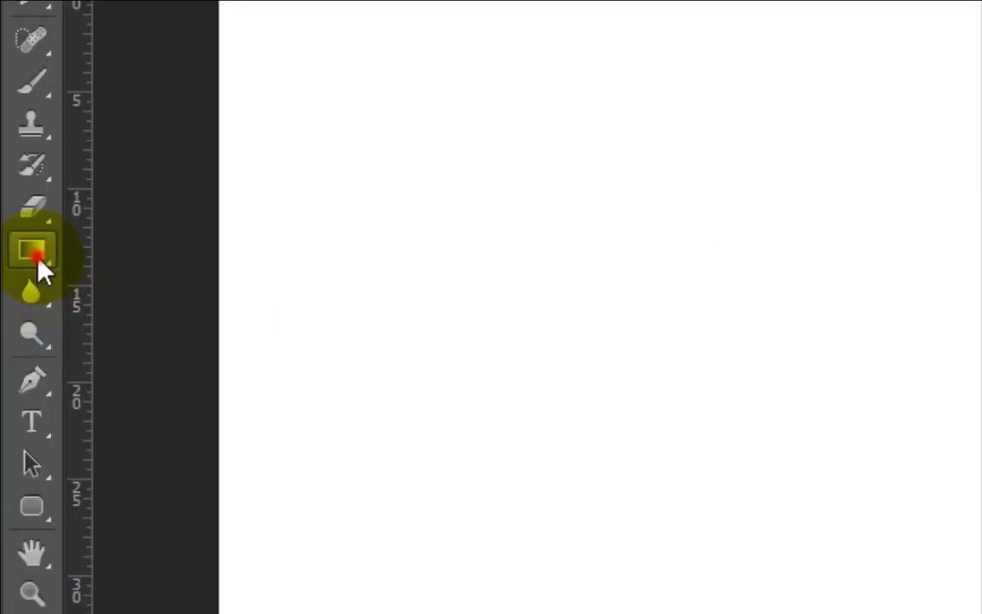
click(18, 276)
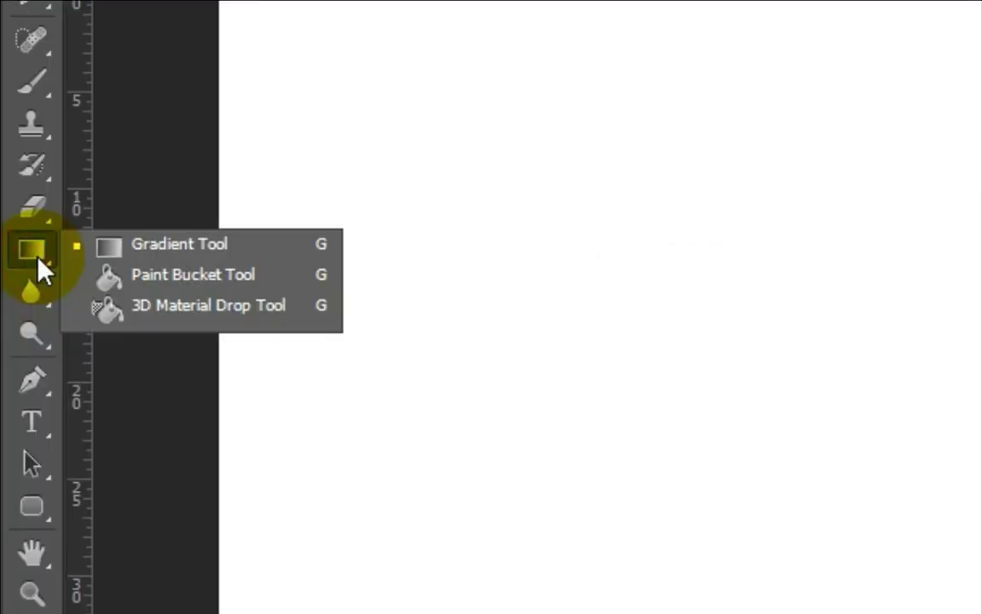
click(175, 248)
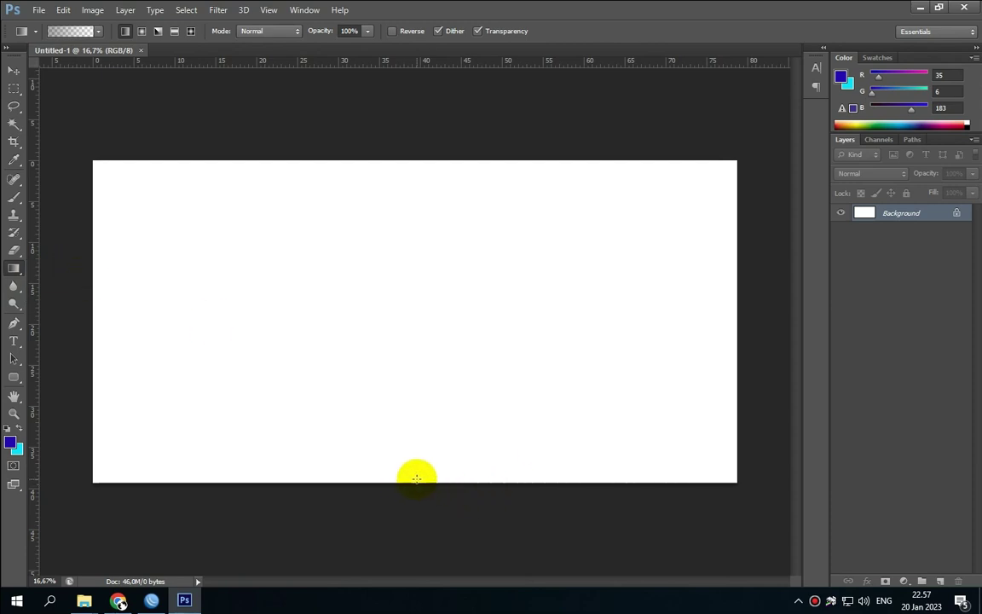
drag(413, 482, 418, 161)
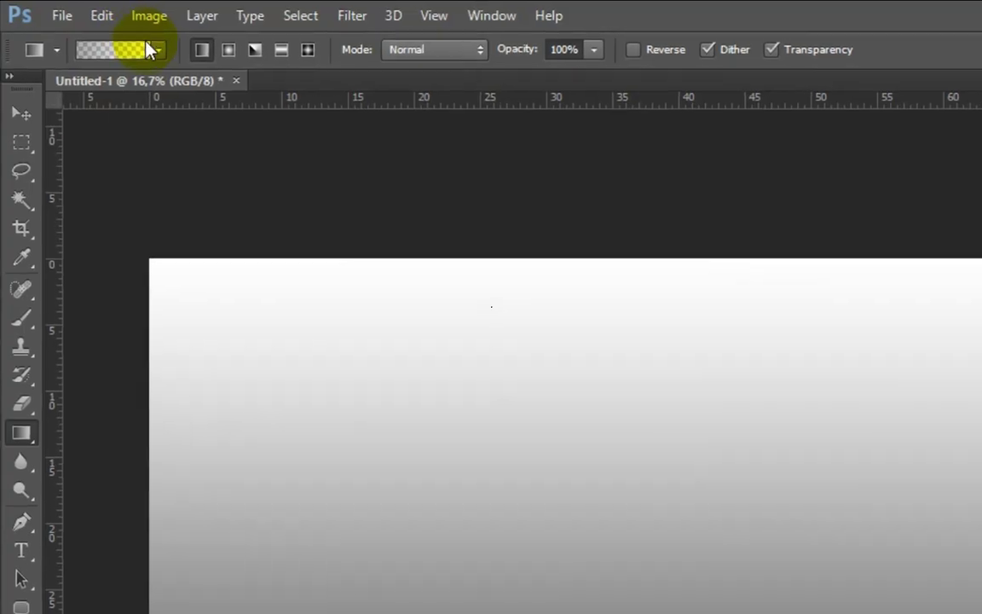
click(163, 53)
click(38, 96)
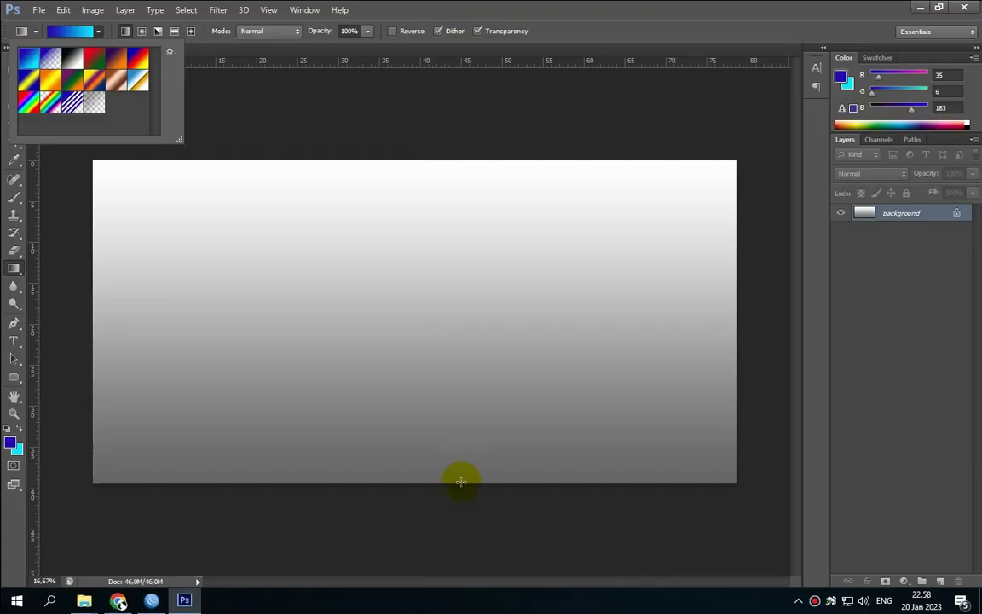
drag(460, 482, 453, 161)
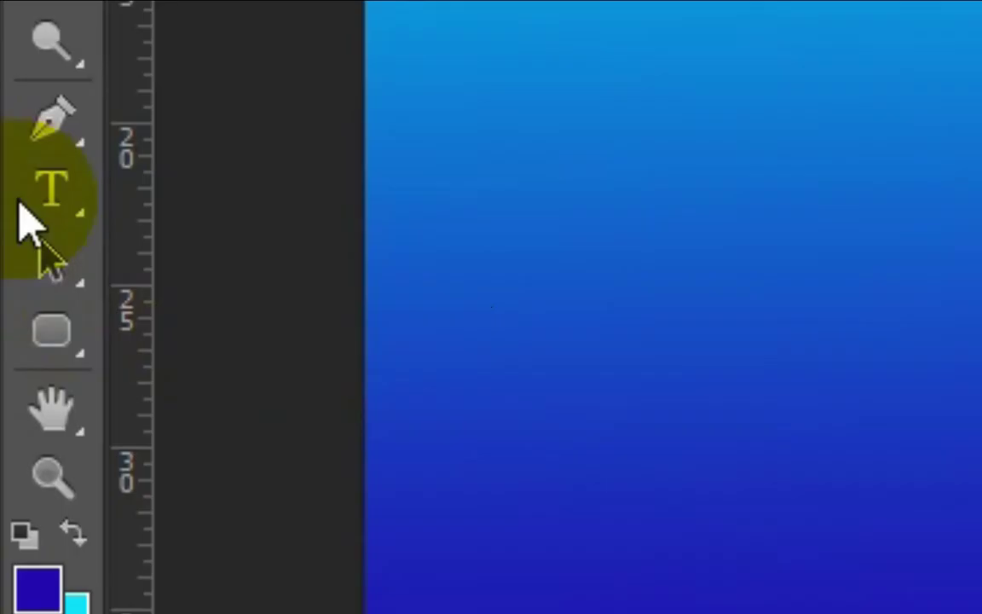
- Set up the Type tool with a near-black text color (RGB 3, 3, 3) and a font size of 300 pt
click(11, 344)
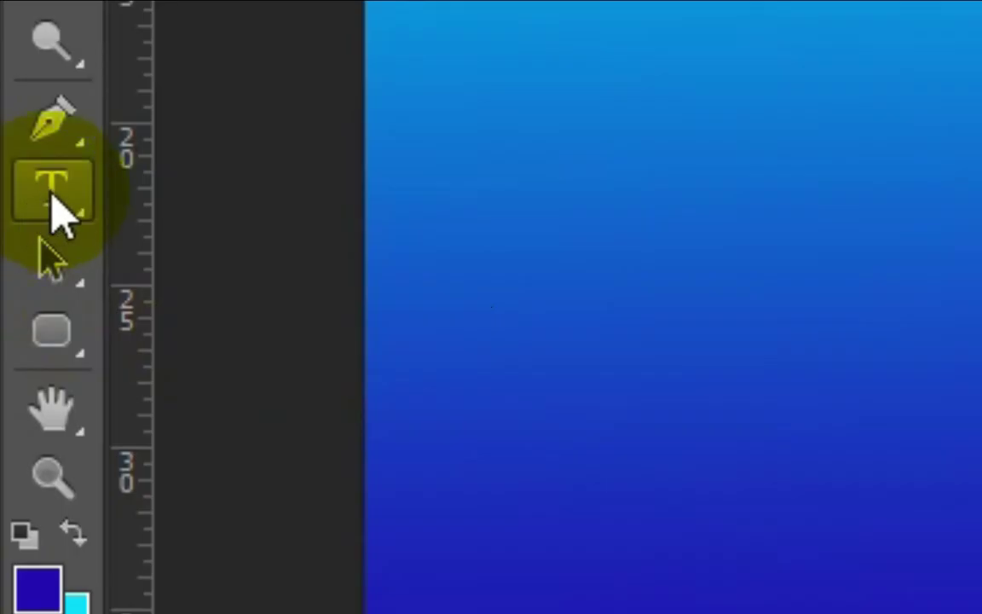
click(60, 212)
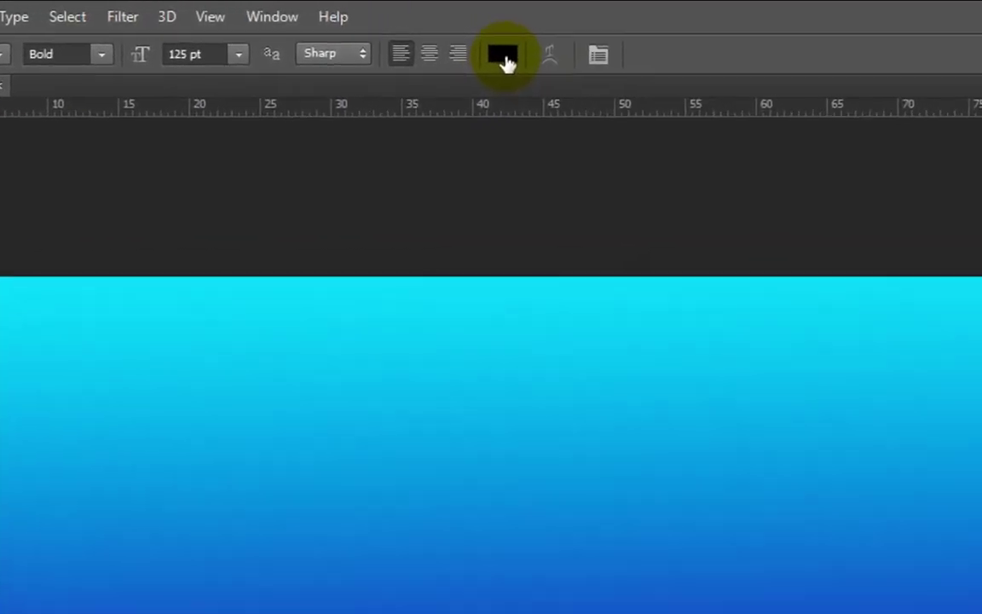
click(505, 58)
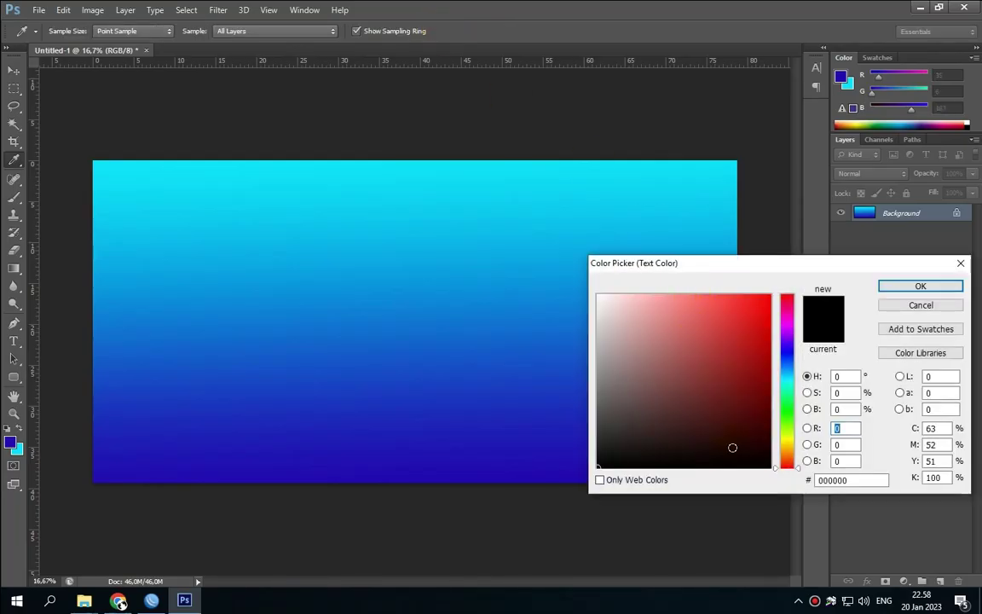
click(923, 285)
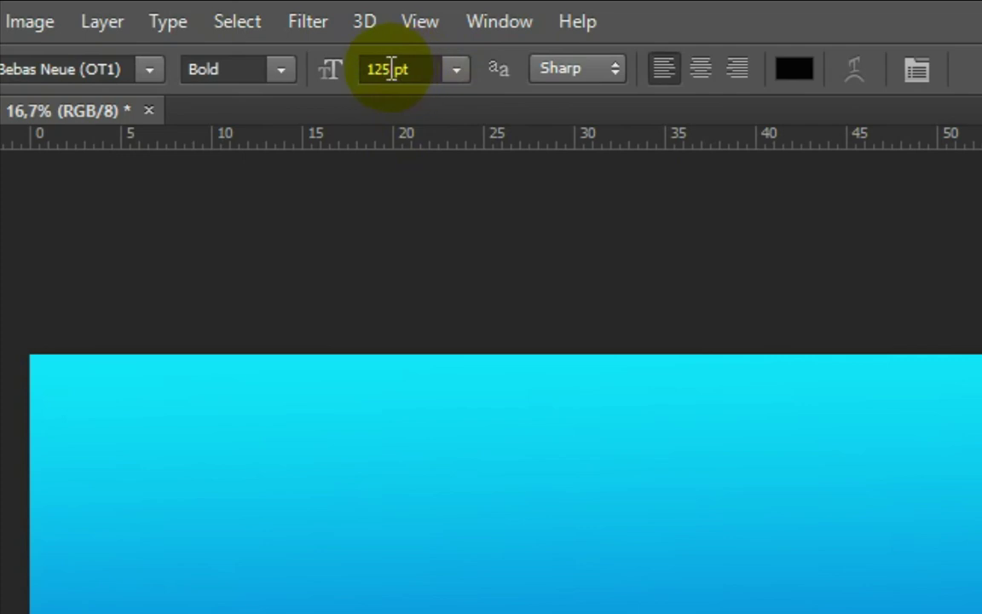
click(384, 68)
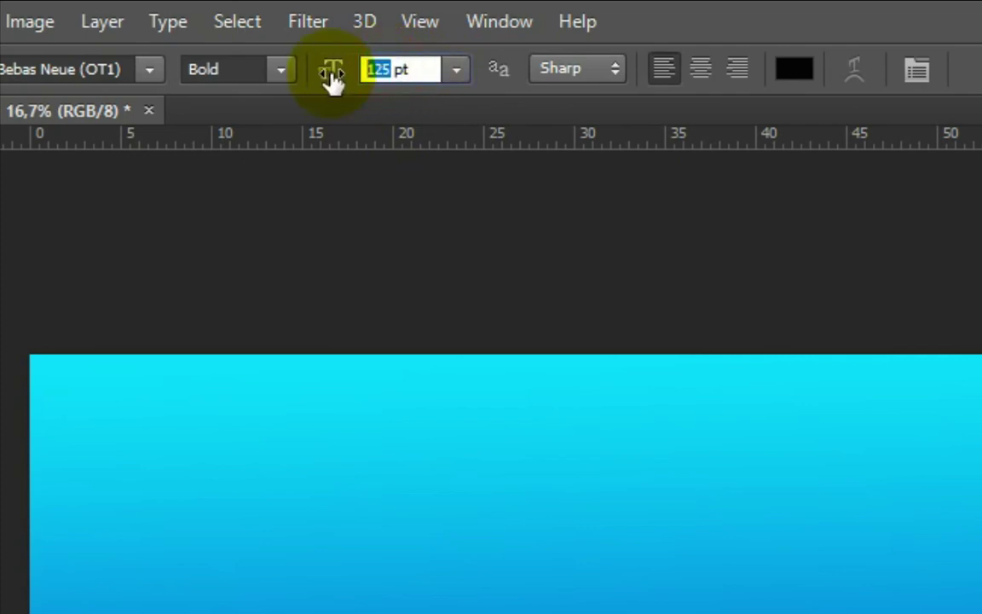
text(300)
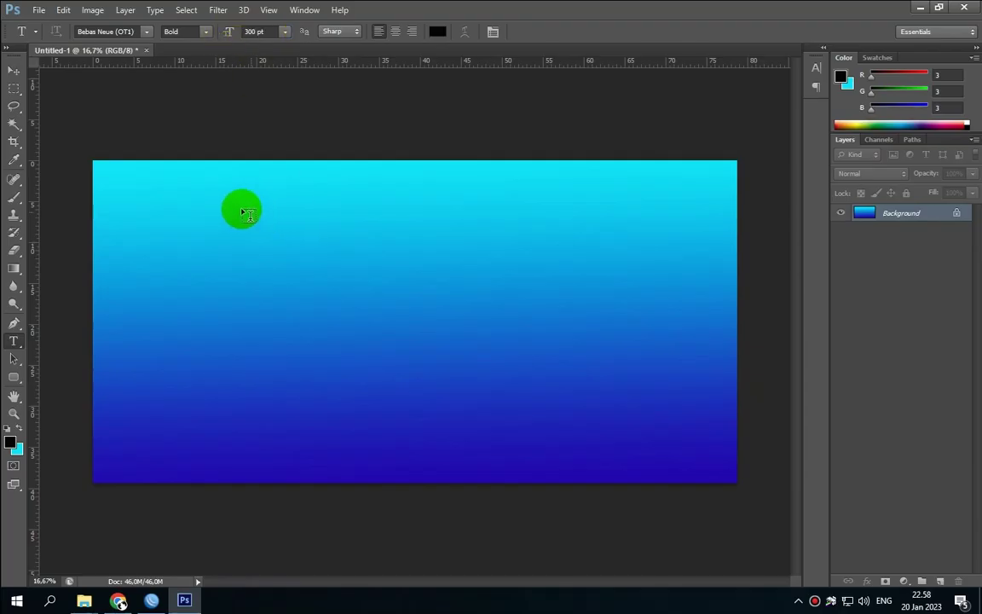
- Add the heading text "STEAM MOTOR BAROKAH" near the upper edge of the canvas
click(240, 204)
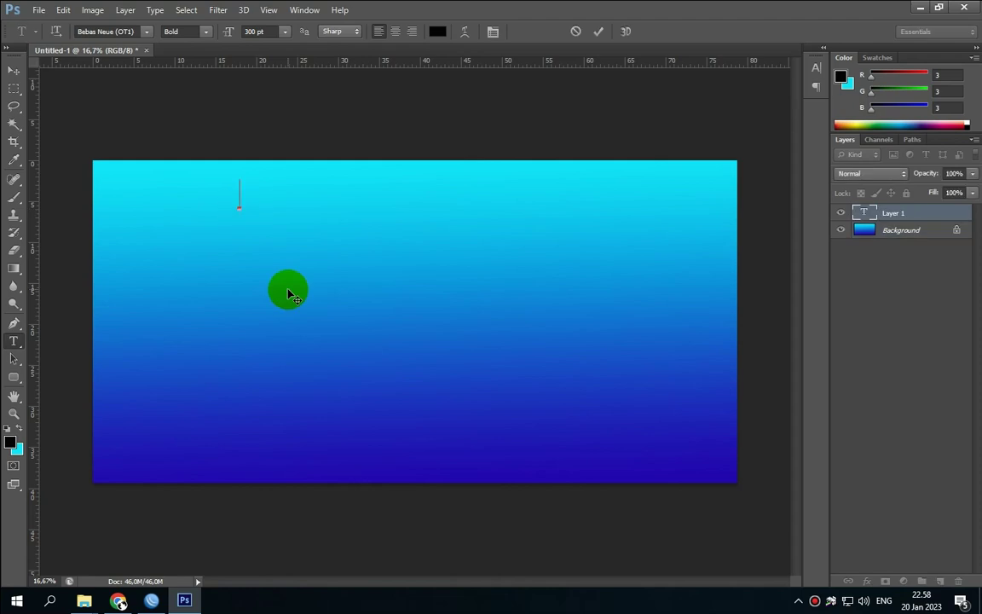
text(STEAM )
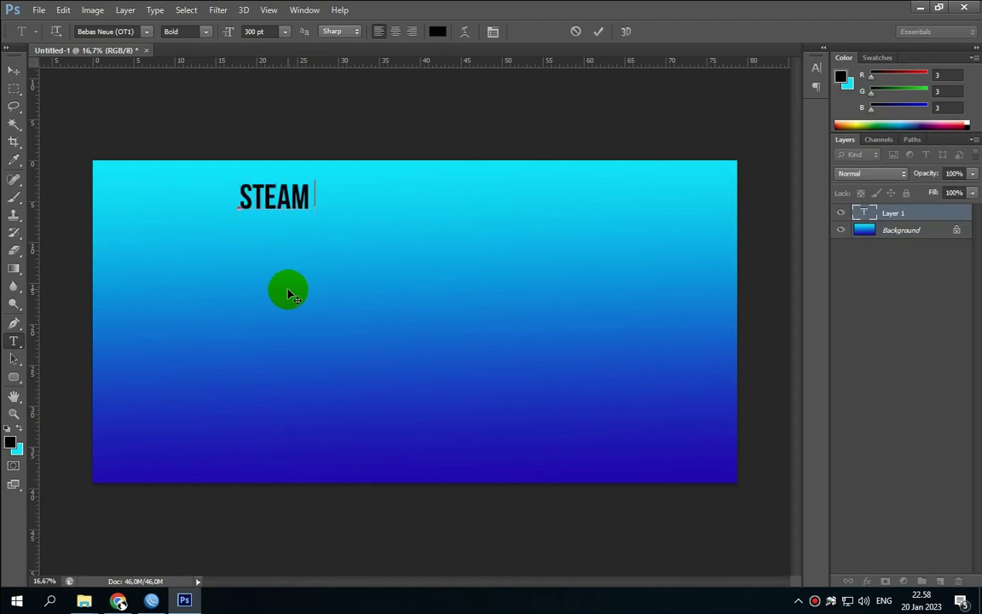
text(MOTOR BAROKAH)
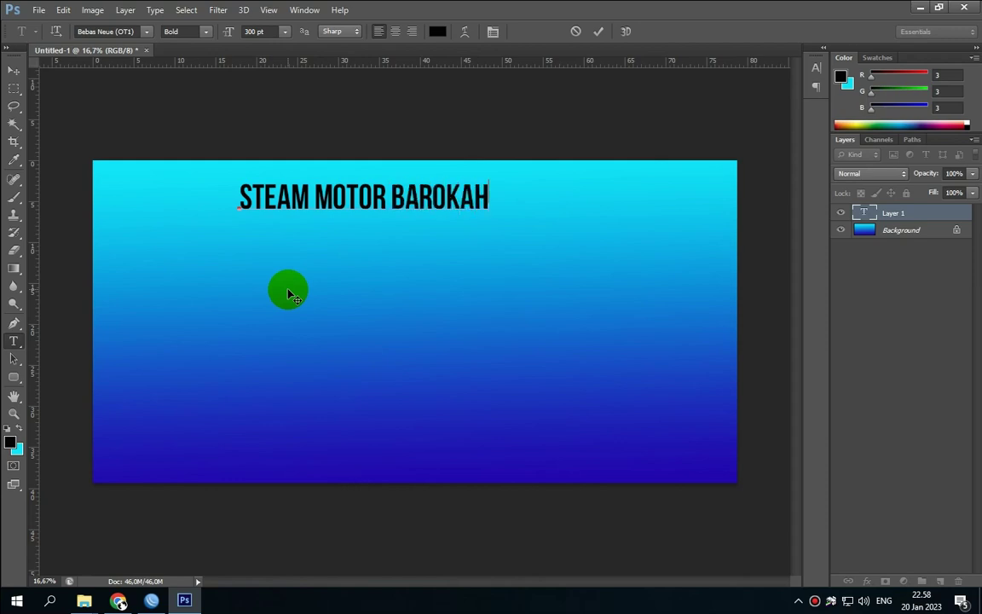
click(597, 32)
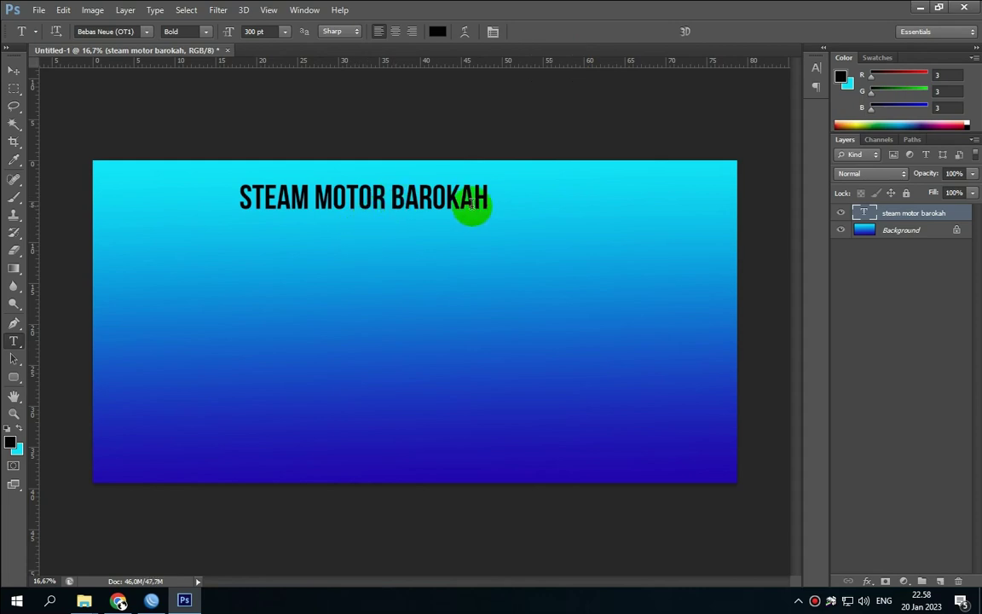
- Scale the heading text proportionally to about 178% and reposition it near the canvas's upper edge
key(ctrl+t)
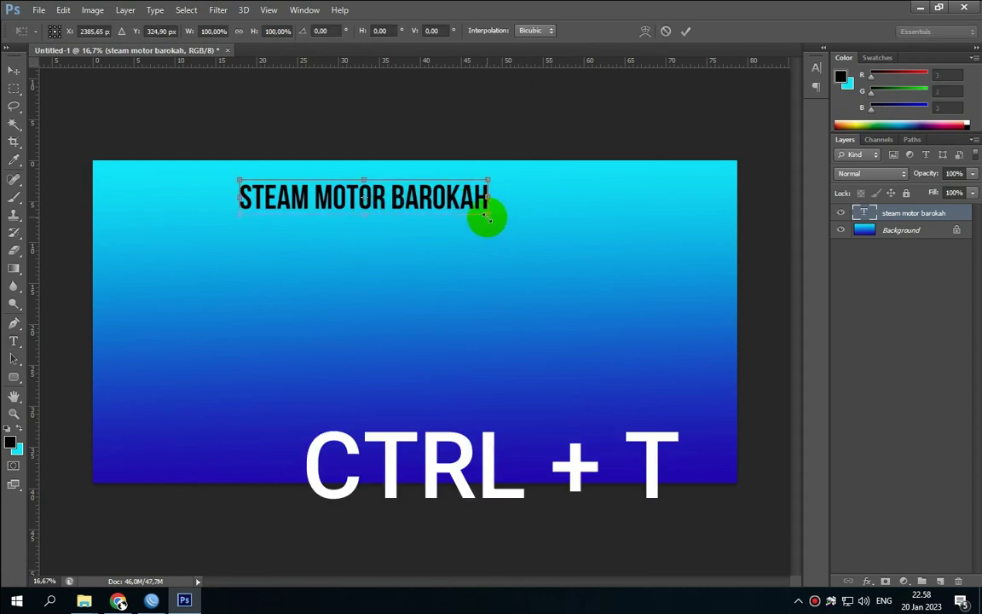
drag(487, 217, 625, 260)
drag(581, 214, 504, 208)
mouse_move(556, 229)
mouse_down()
mouse_move(607, 234)
mouse_move(563, 215)
mouse_up()
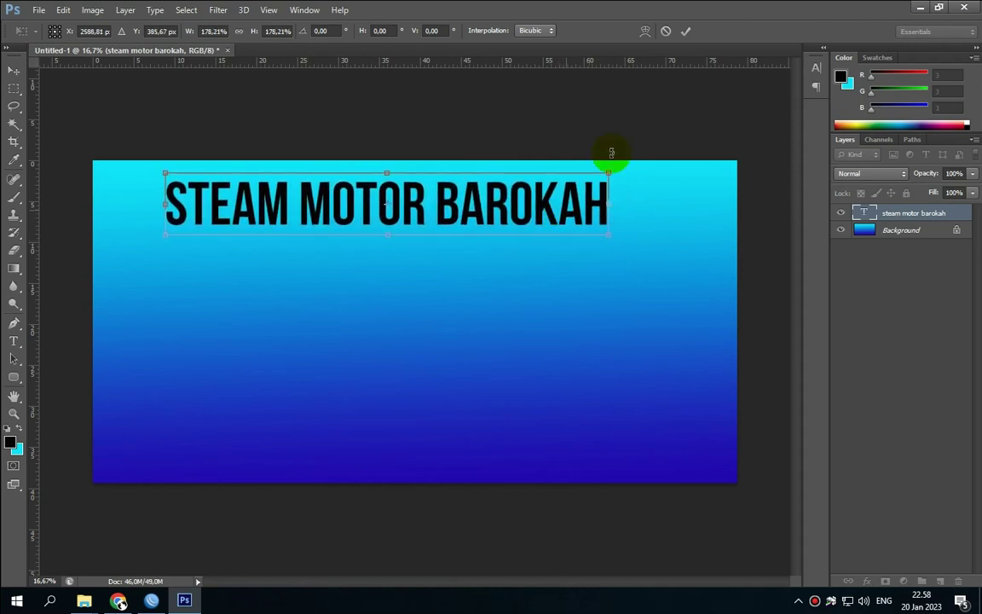
click(688, 31)
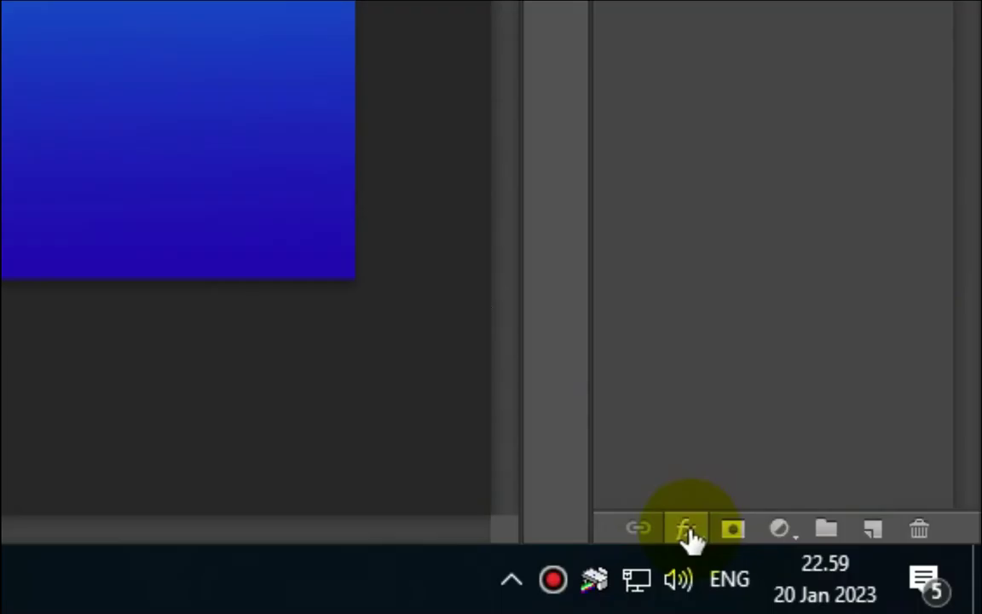
- Add an outside Stroke effect to the heading text in near-white (#fafafa) with a size of 27 px
click(687, 530)
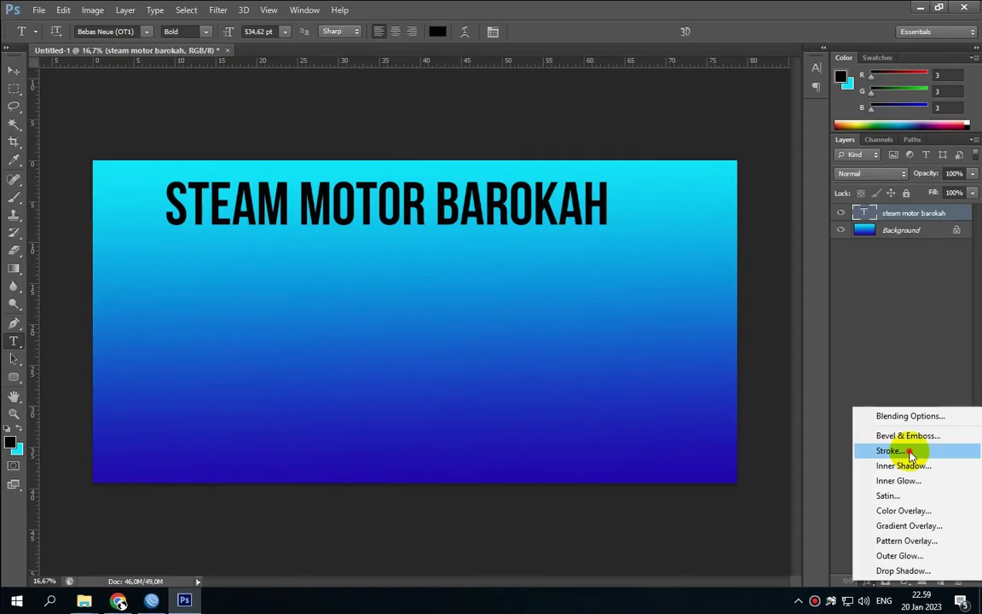
click(795, 199)
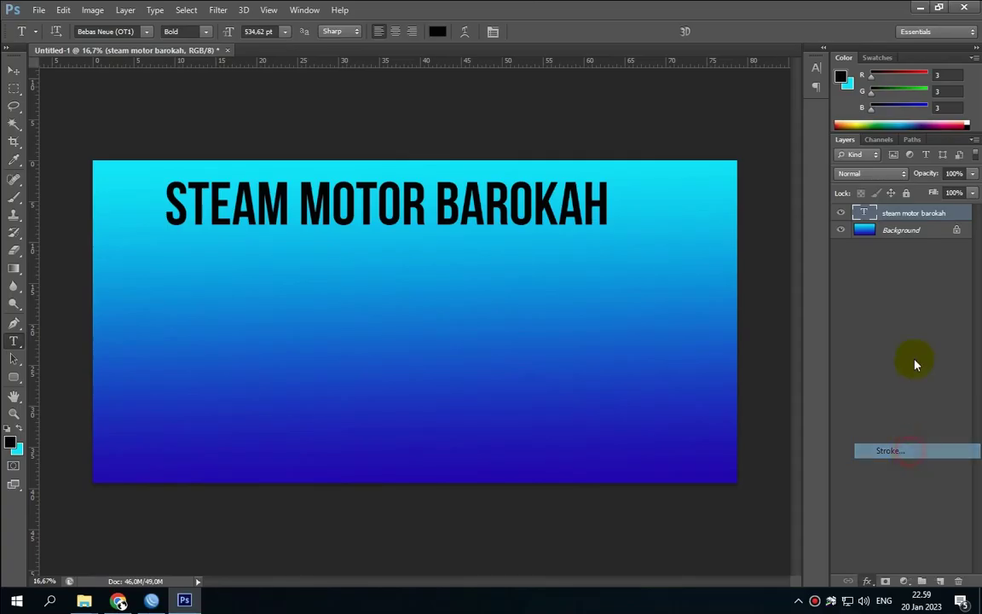
drag(713, 160, 762, 207)
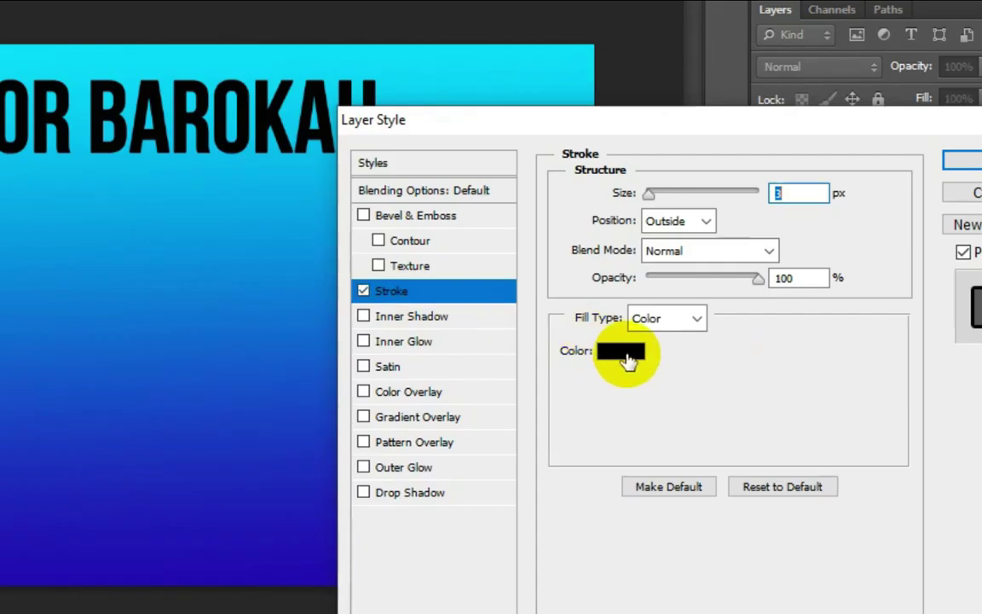
click(756, 344)
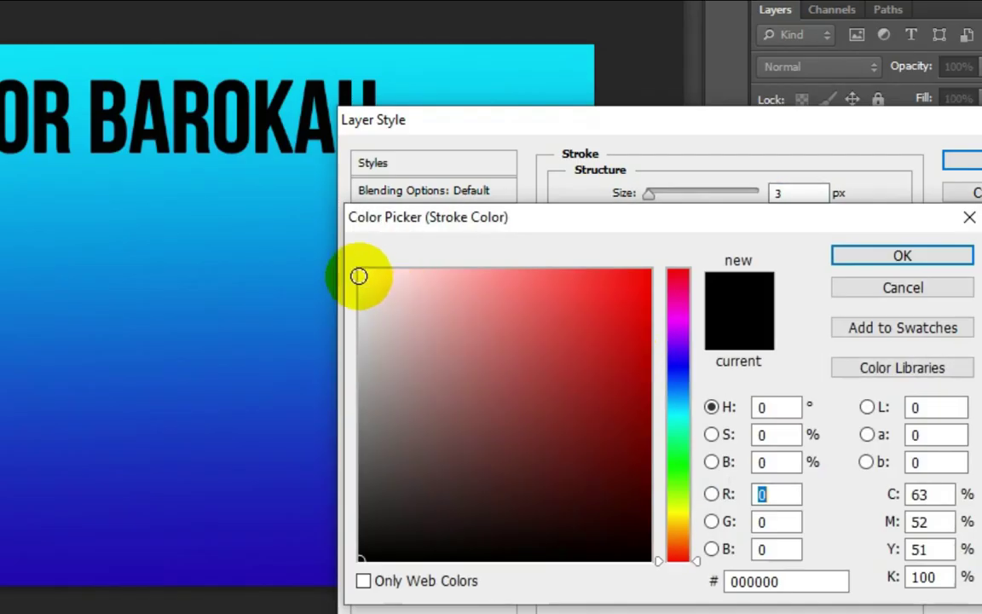
click(359, 275)
click(879, 261)
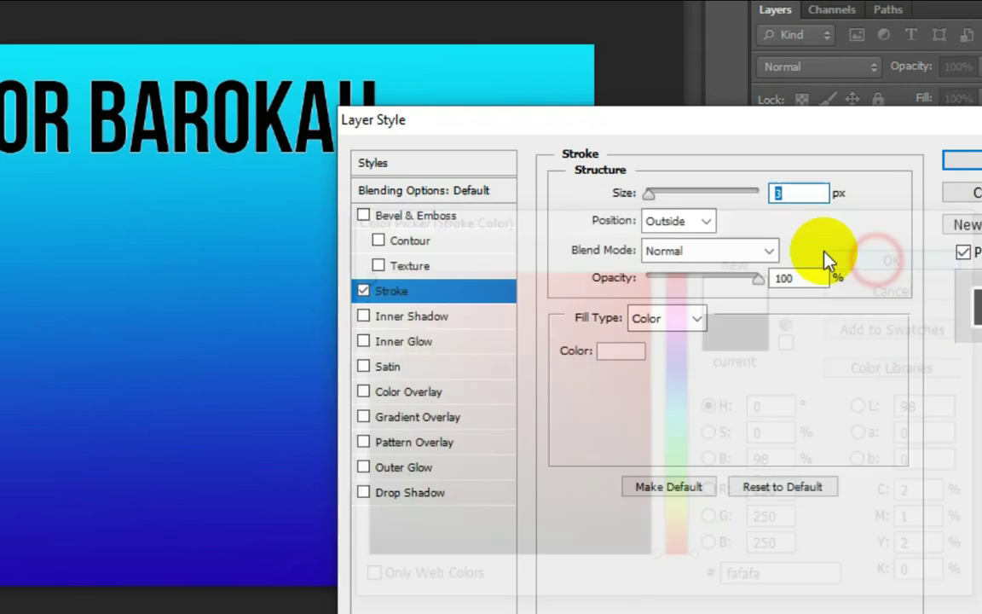
drag(649, 194, 664, 195)
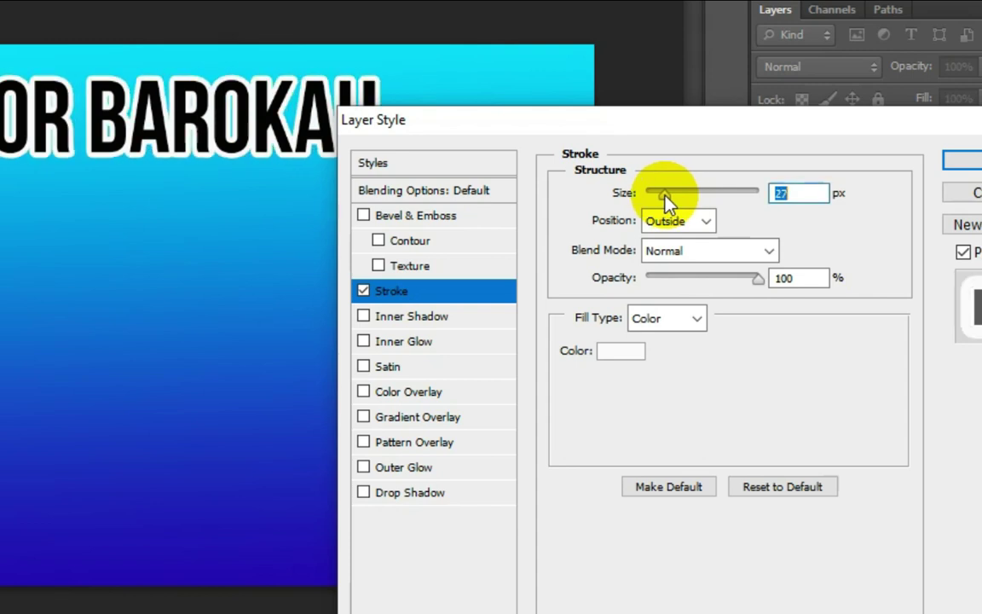
- Add a Drop Shadow with a distance of 61 px to the heading and increase its stroke size to 38 px
click(409, 495)
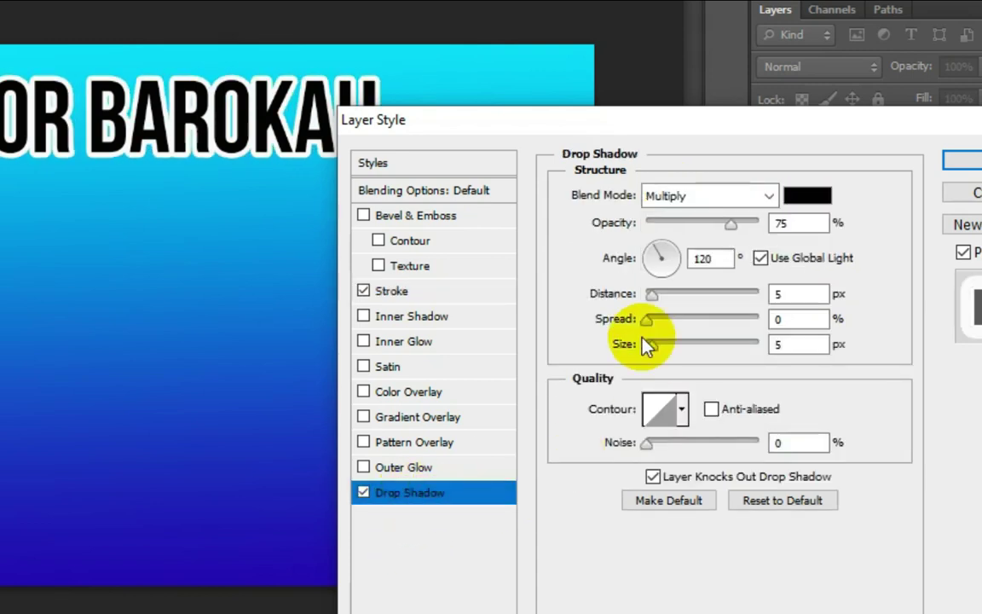
drag(662, 294, 712, 309)
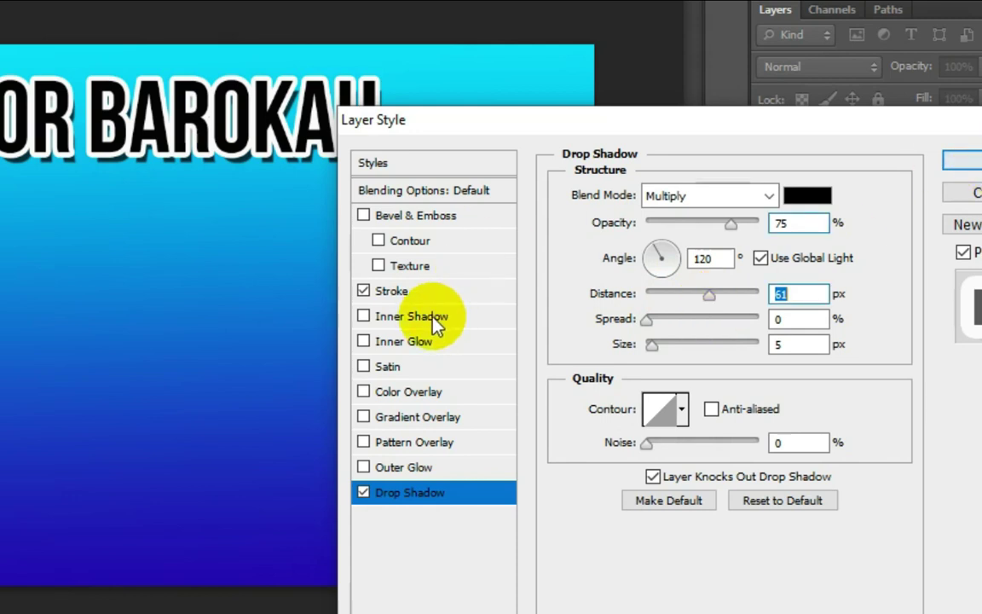
click(412, 291)
mouse_move(670, 198)
mouse_down()
mouse_move(678, 200)
mouse_move(670, 197)
mouse_up()
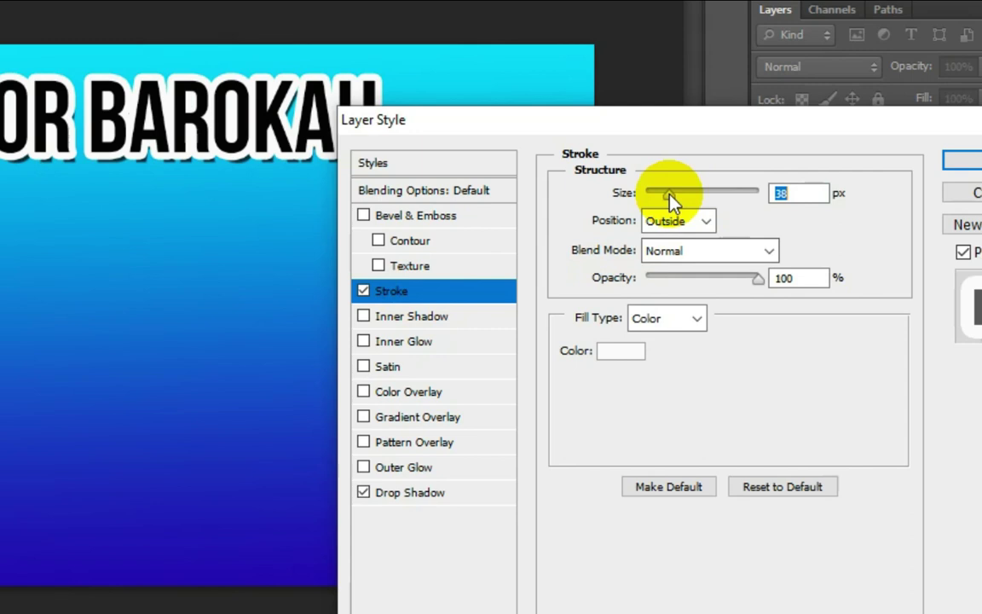
click(961, 159)
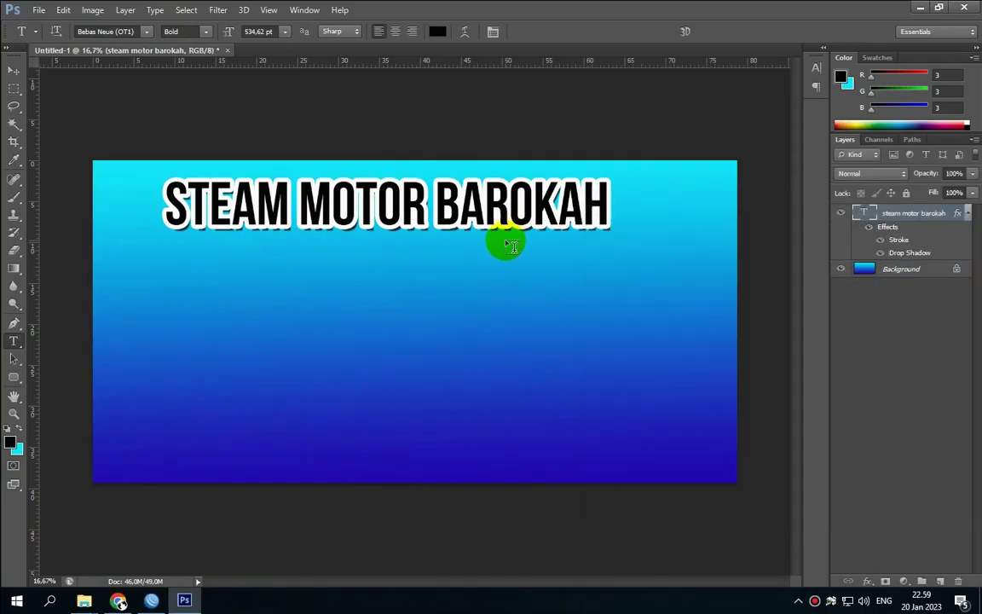
- Scale the heading text proportionally to about 110% and reposition it near the canvas's upper edge
key(ctrl+t)
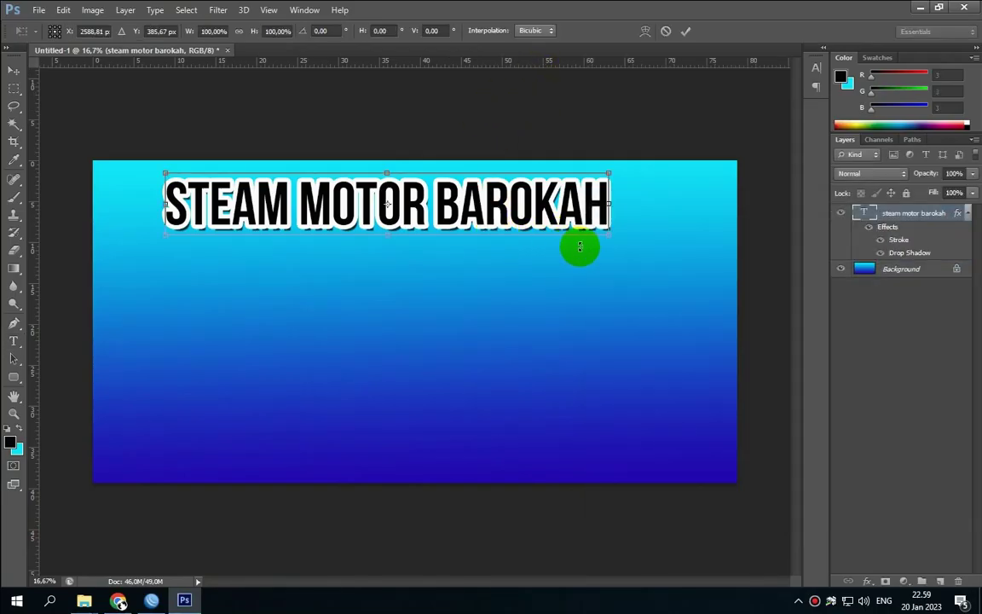
drag(610, 233, 586, 226)
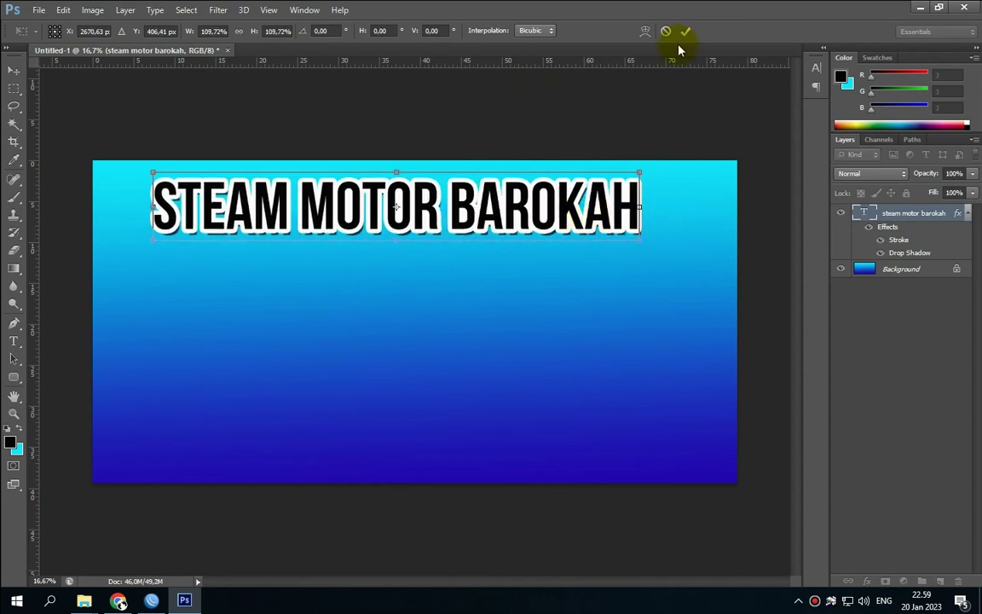
click(687, 32)
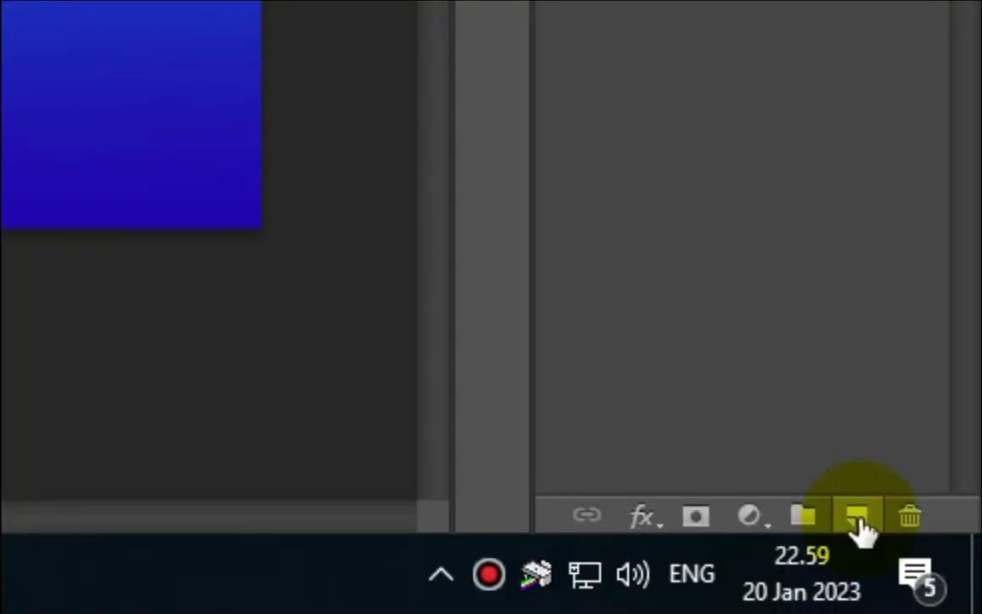
- Create a long, thin horizontal bar near the canvas's lower edge on a new layer, filled with the cyan background color
click(857, 517)
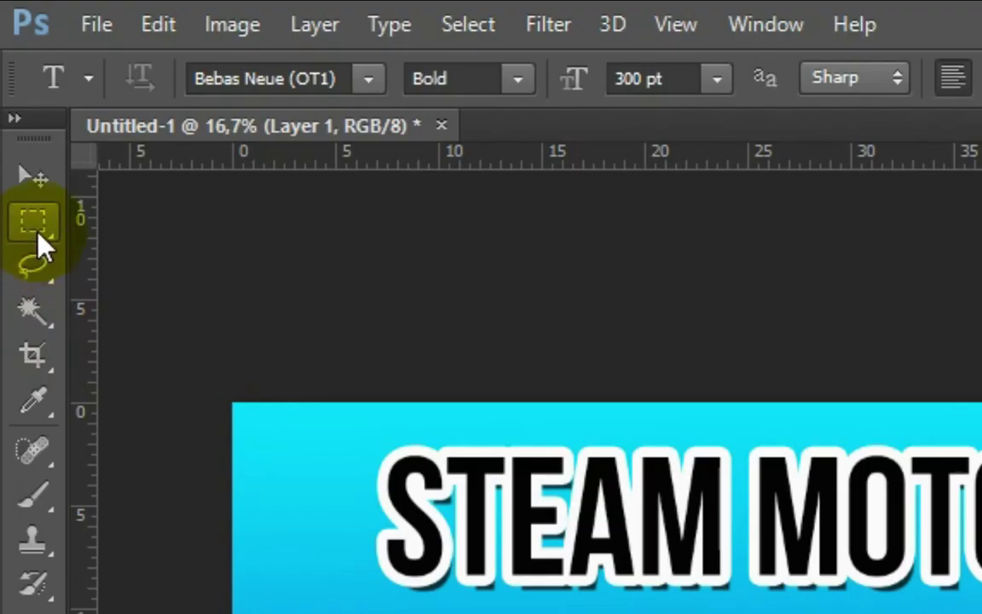
click(38, 236)
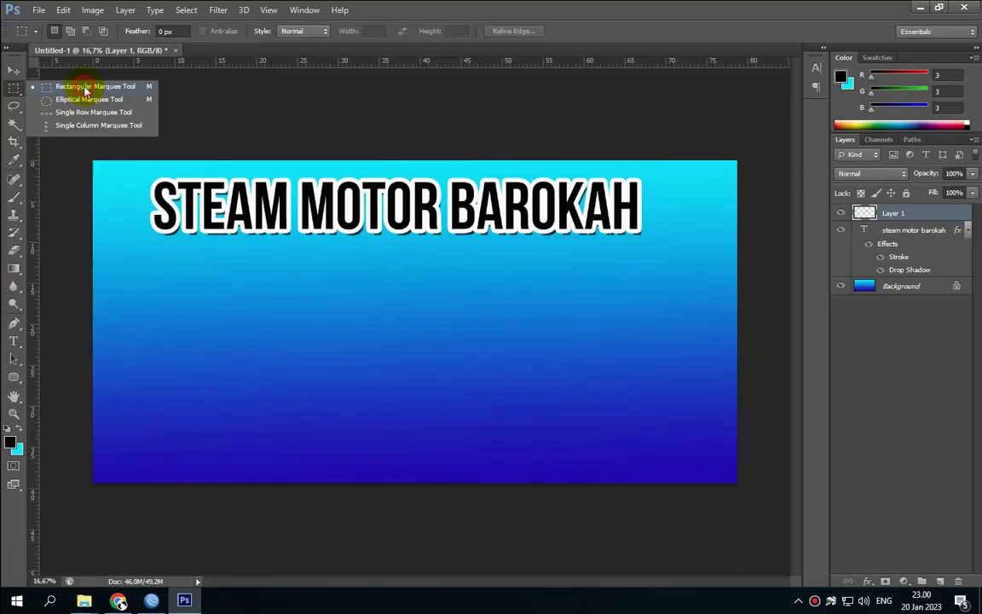
click(94, 87)
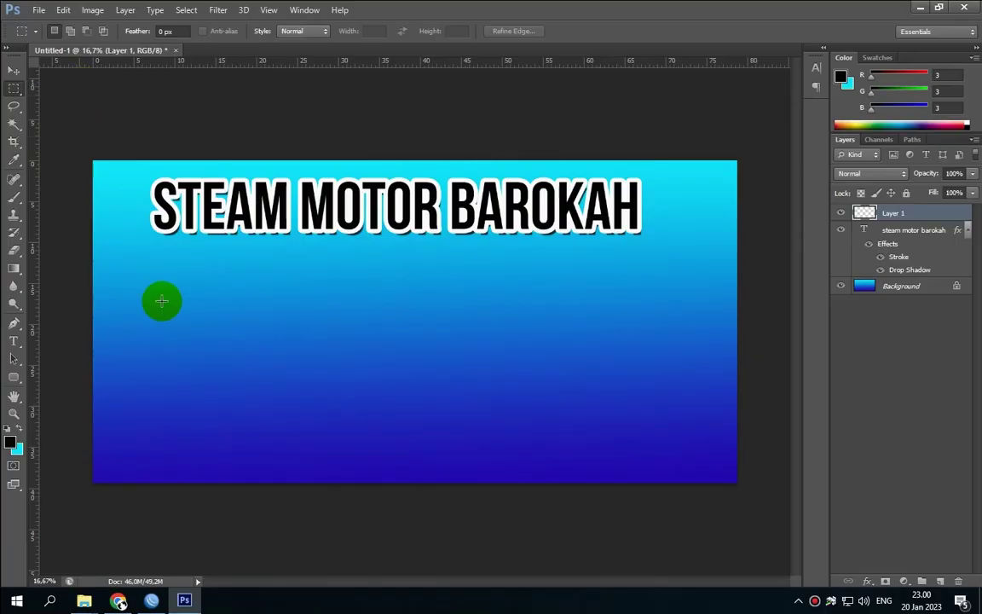
drag(133, 440, 668, 469)
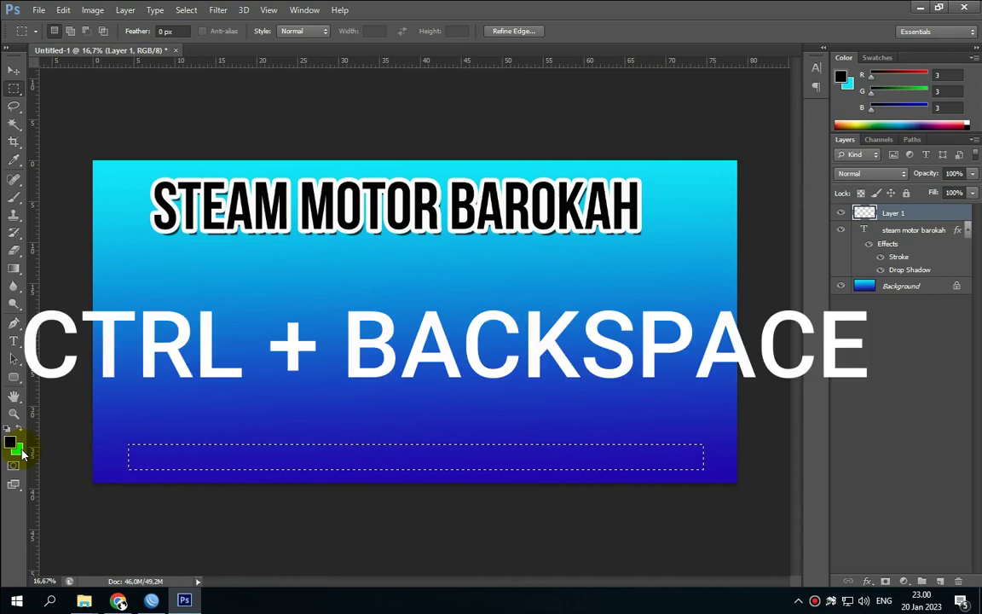
key(ctrl+BackSpace)
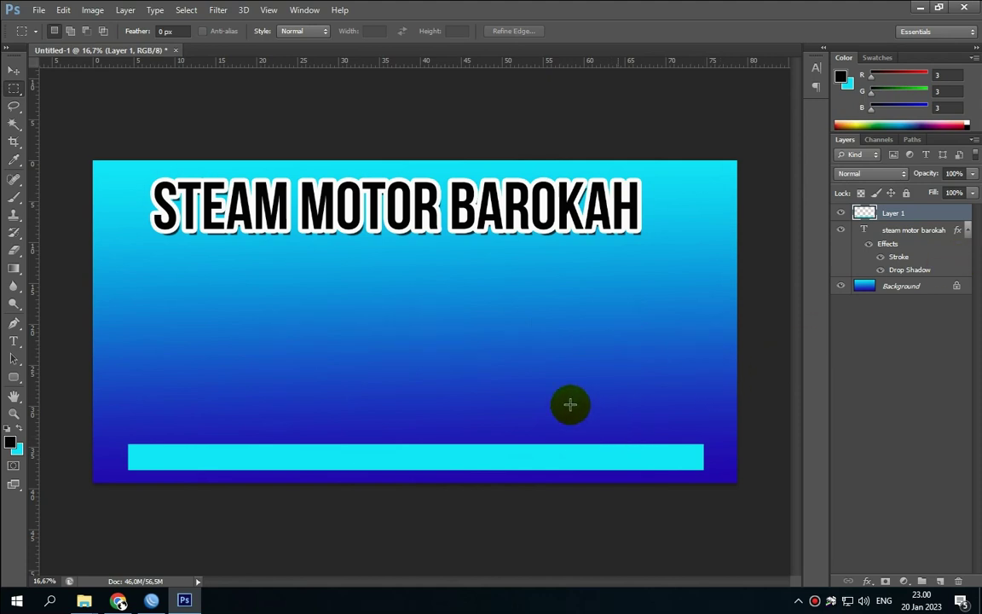
click(14, 70)
drag(366, 459, 364, 458)
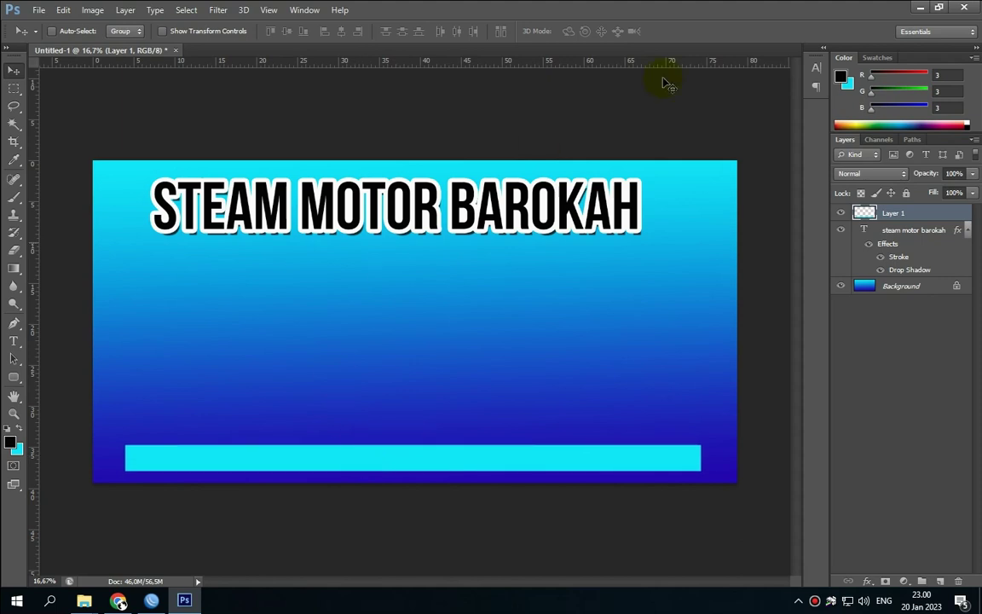
- Duplicate the heading text onto the cyan bar, hide the copy's effects and place its layer above the bar's layer
click(910, 231)
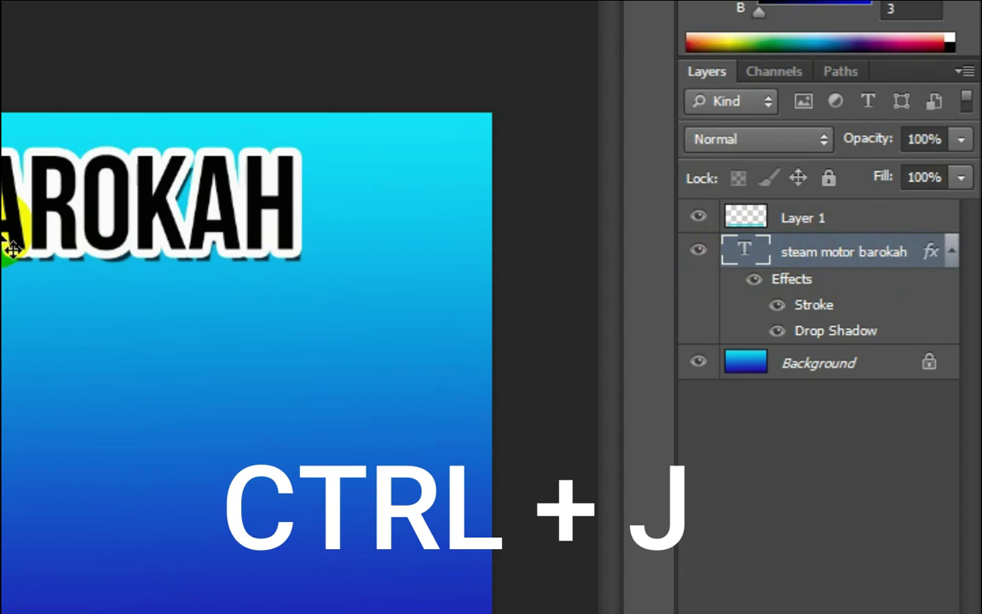
key(ctrl+j)
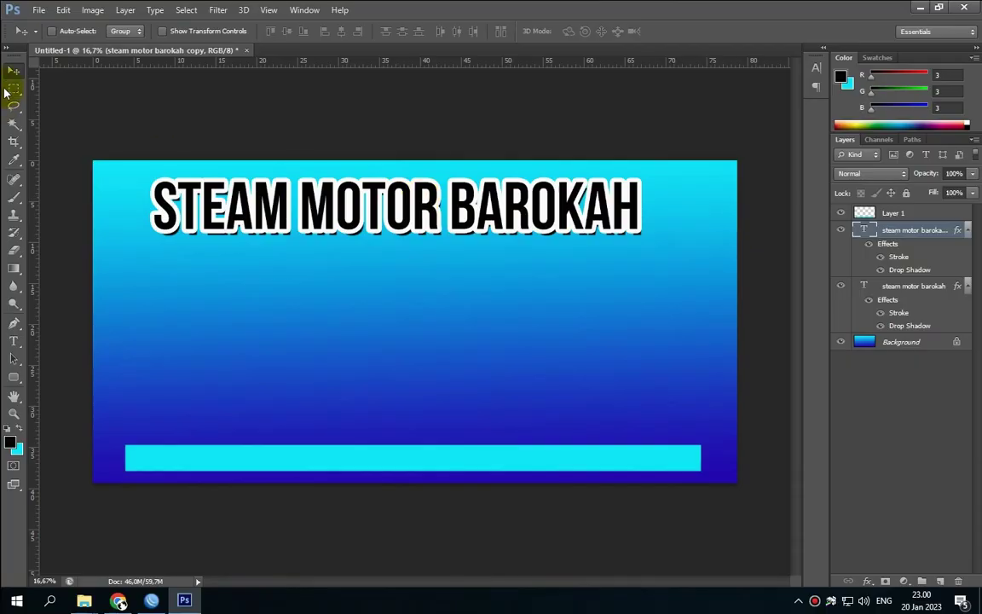
drag(395, 203, 429, 426)
click(902, 234)
drag(904, 232, 899, 210)
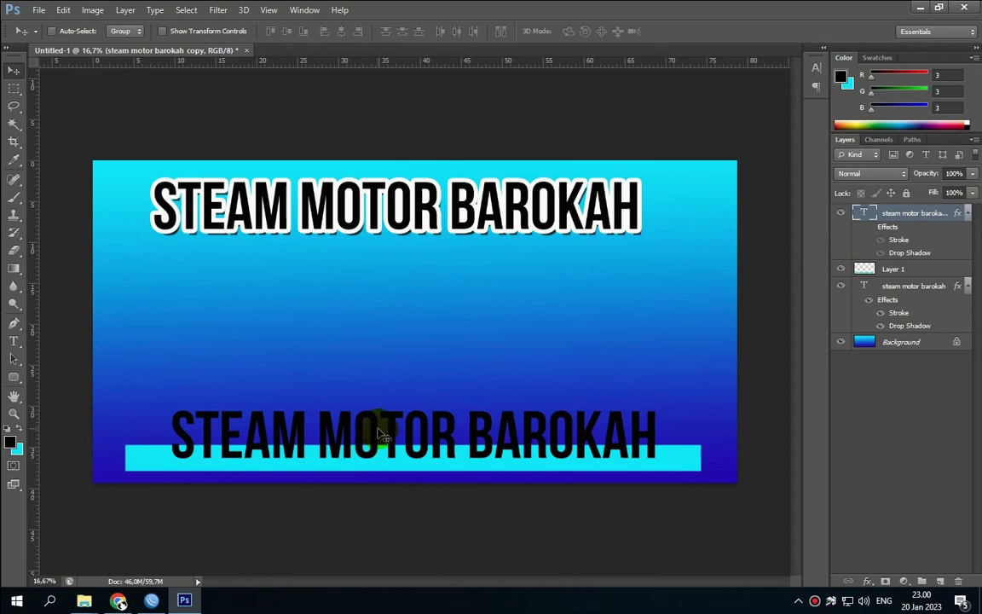
- Replace the text of the duplicated heading with the first part of the business's postal address
click(15, 344)
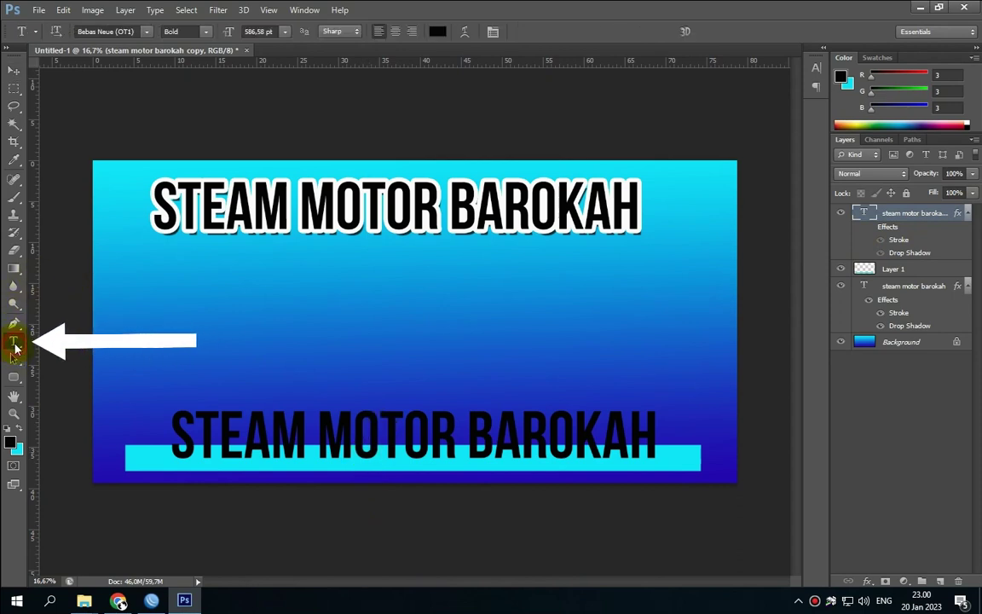
click(397, 431)
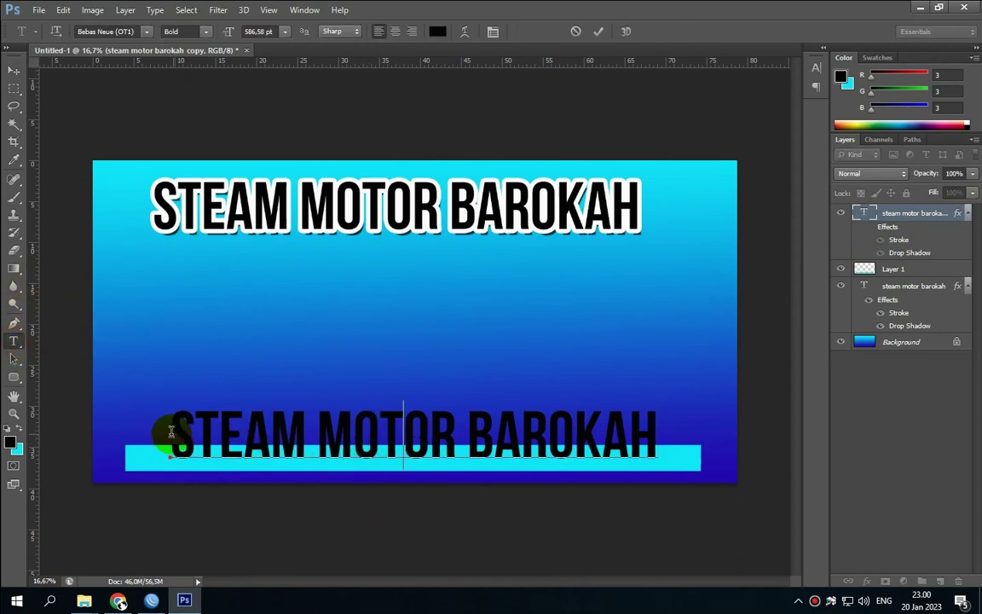
drag(170, 432, 665, 426)
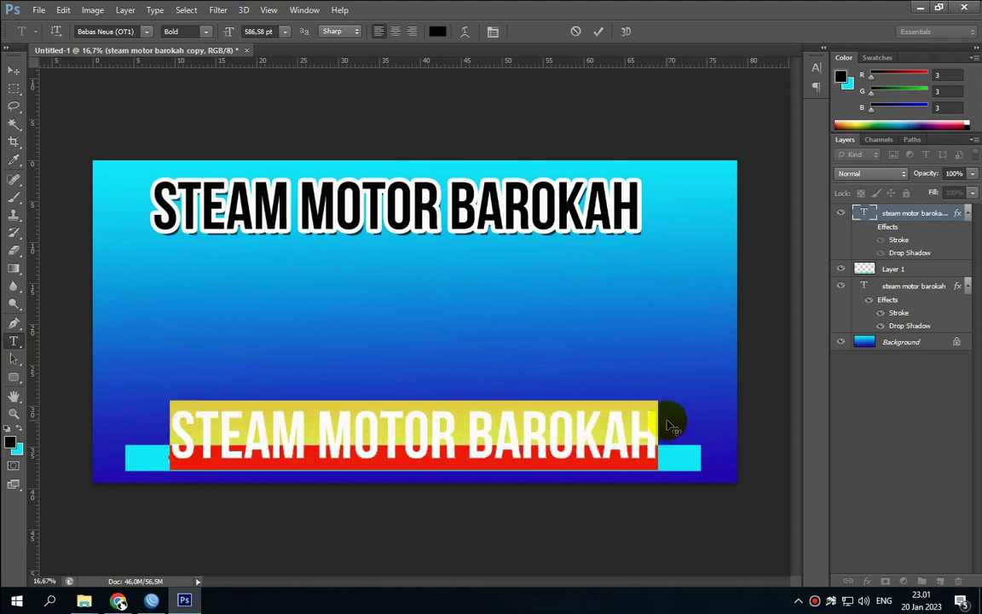
key(BackSpace)
text(KP)
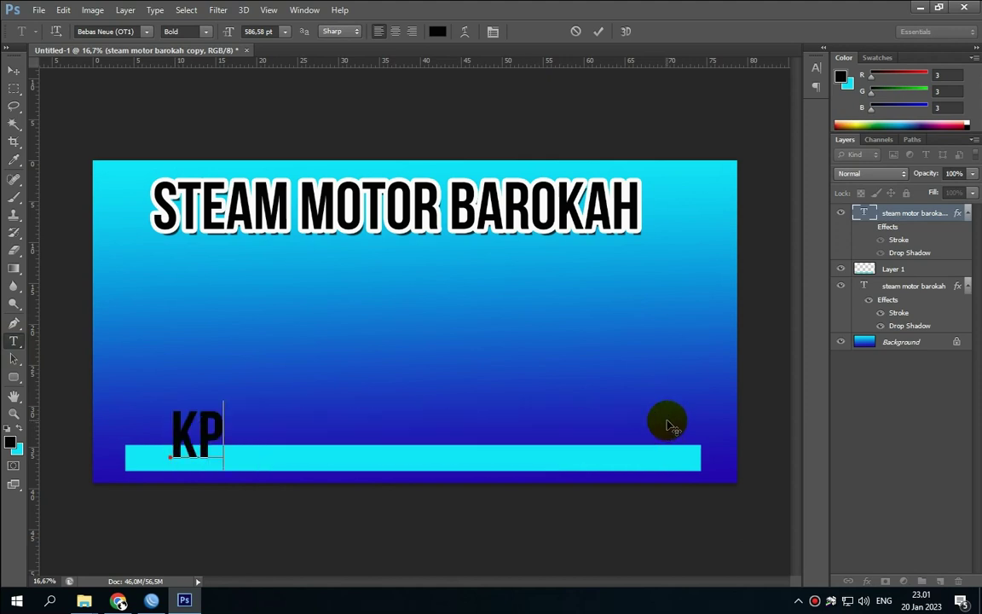
text(. SUKAMA)
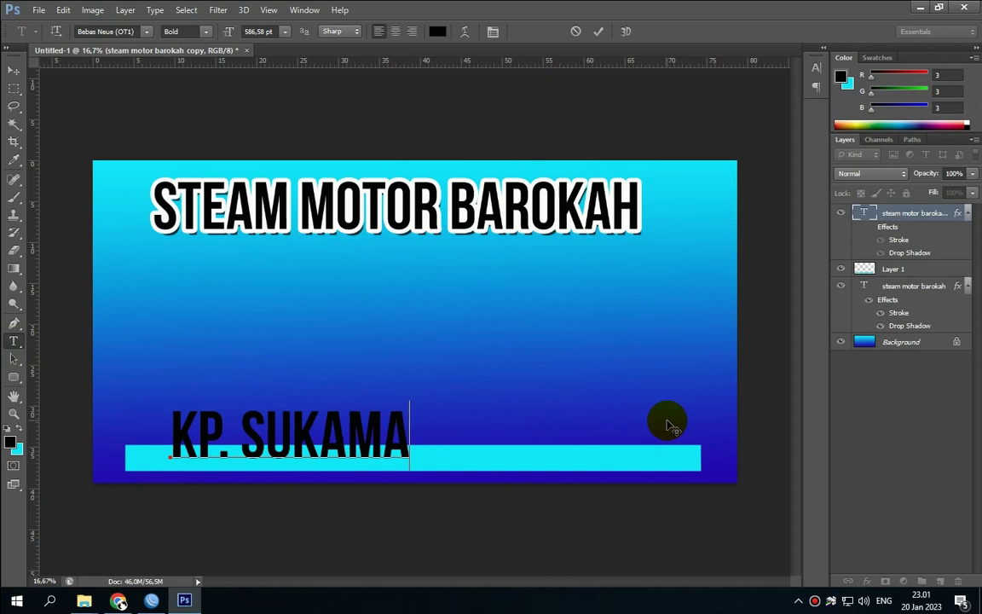
text(NTRI RT)
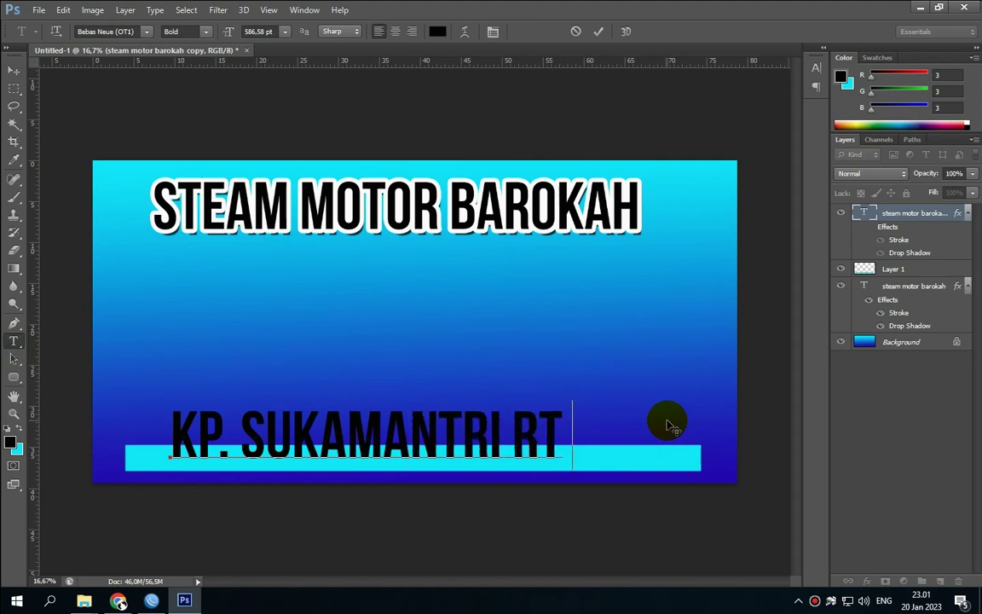
text( 06/03)
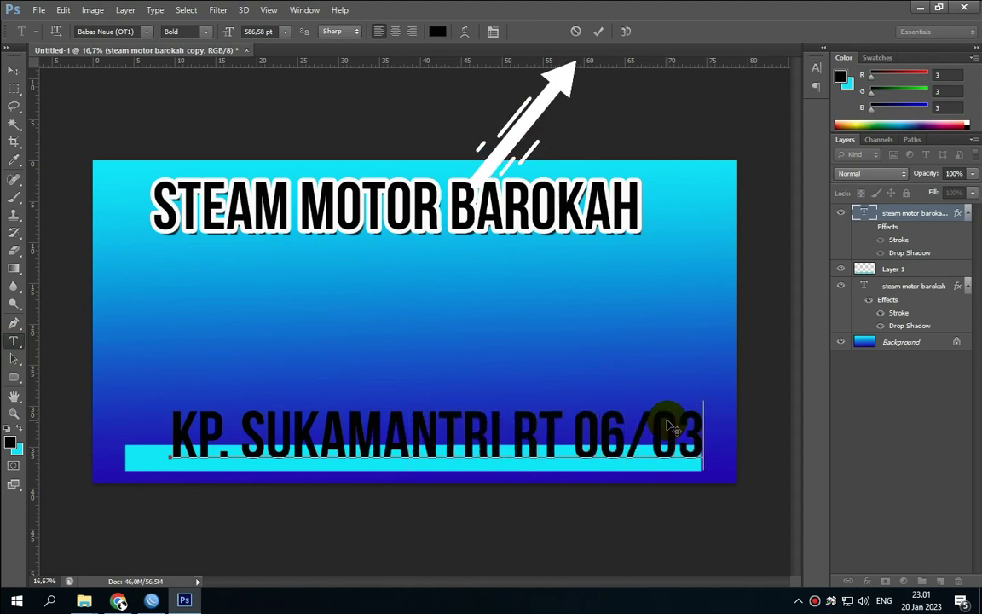
click(601, 32)
- Scale the address text down proportionally to about 213 pt so it fits within the cyan bar's height
key(ctrl+t)
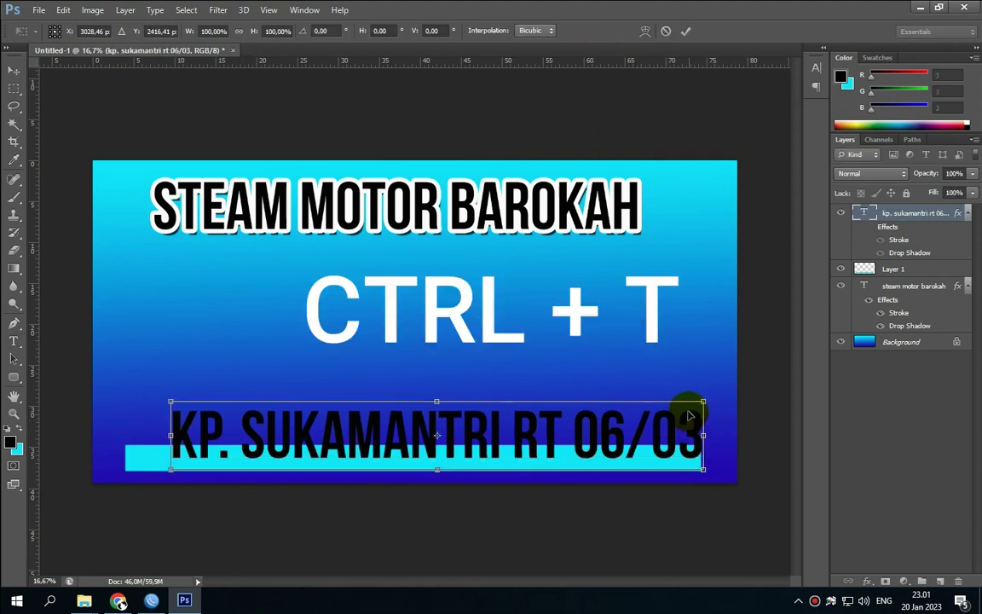
drag(703, 402, 395, 446)
click(685, 31)
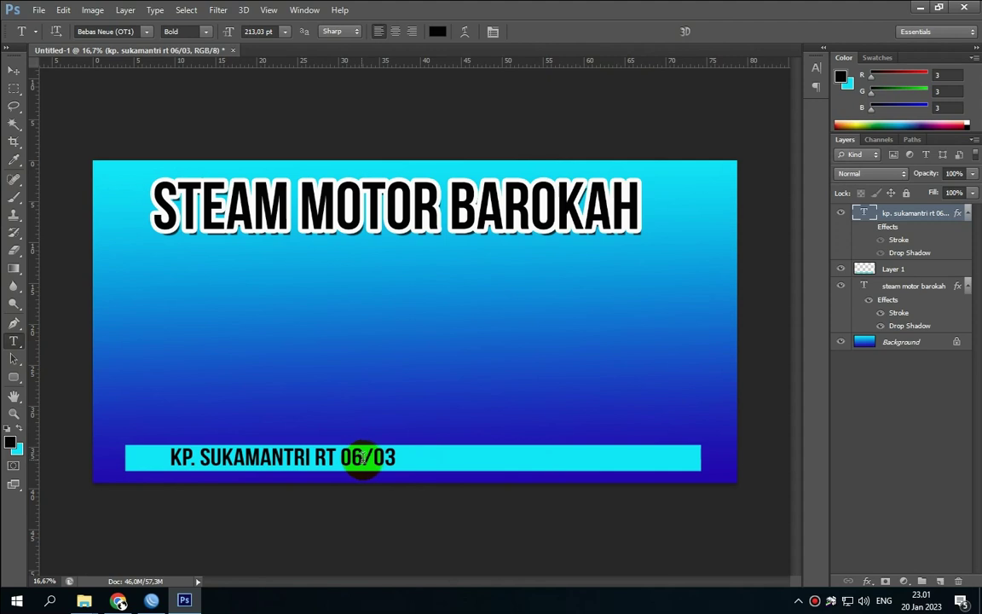
- Append the village name and WhatsApp number to the address text and shift the line to fit the cyan bar
click(436, 472)
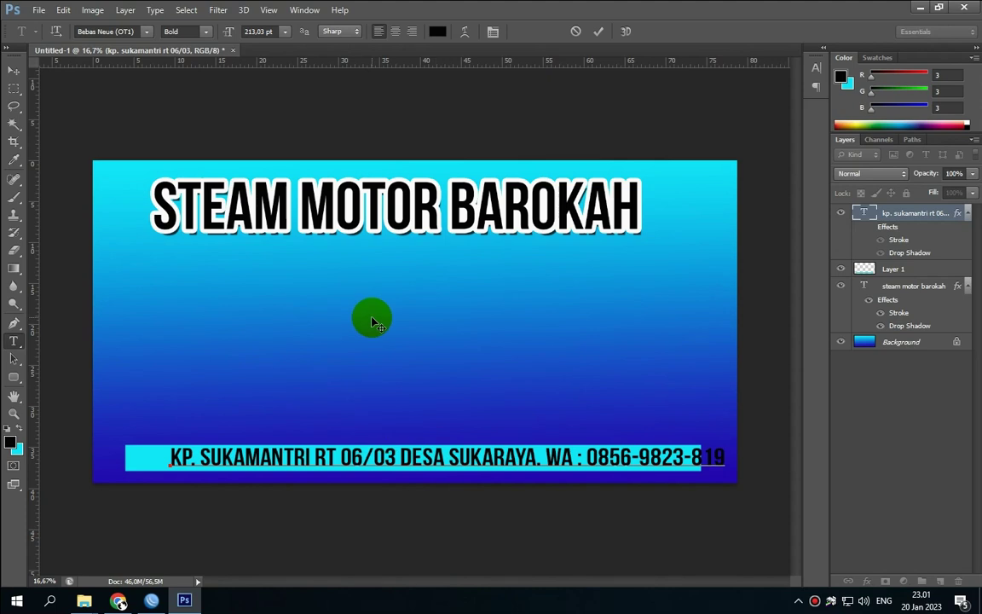
click(601, 31)
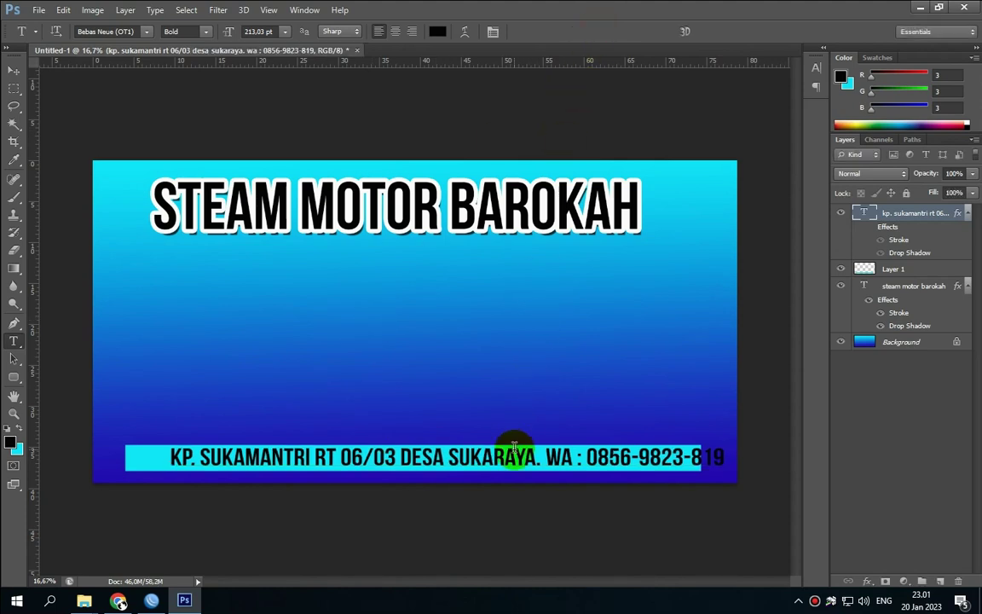
click(15, 72)
drag(312, 478, 291, 460)
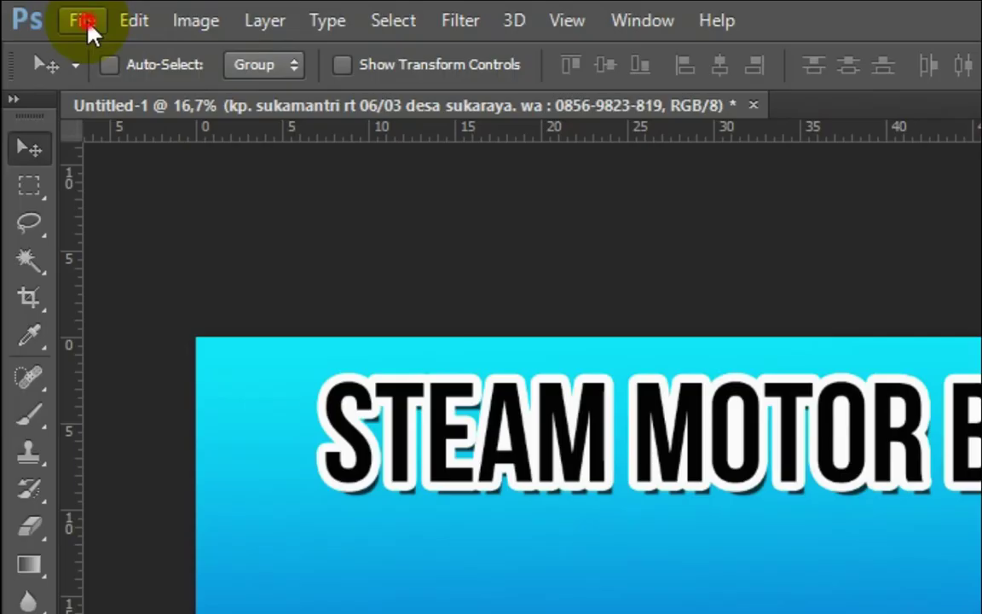
- Open the nmax-pcx474 image from the "bahan banner steam motor" folder in Pictures, copy it onto the banner and close the source image
click(40, 9)
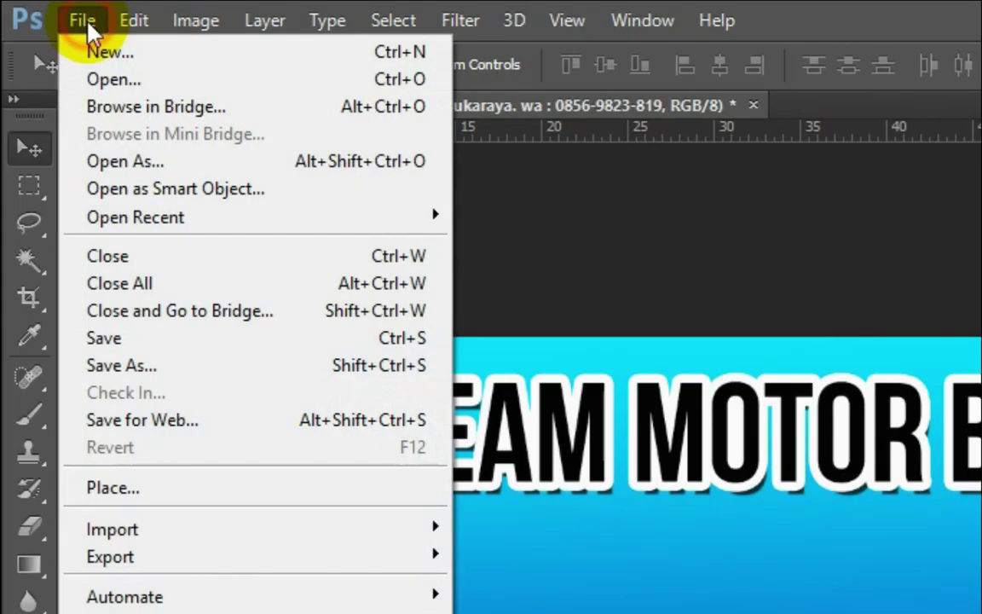
click(110, 84)
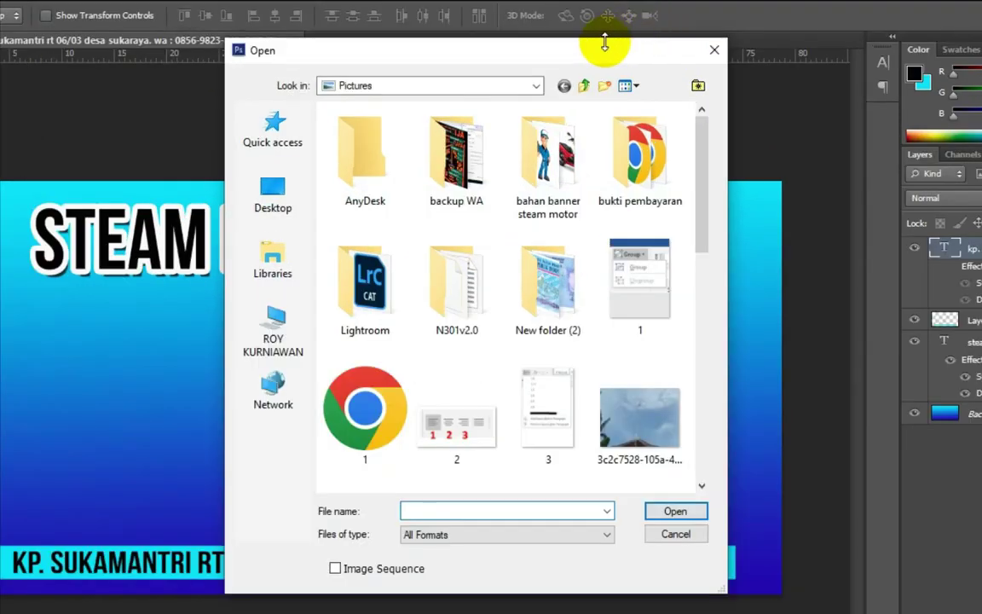
drag(587, 56, 475, 91)
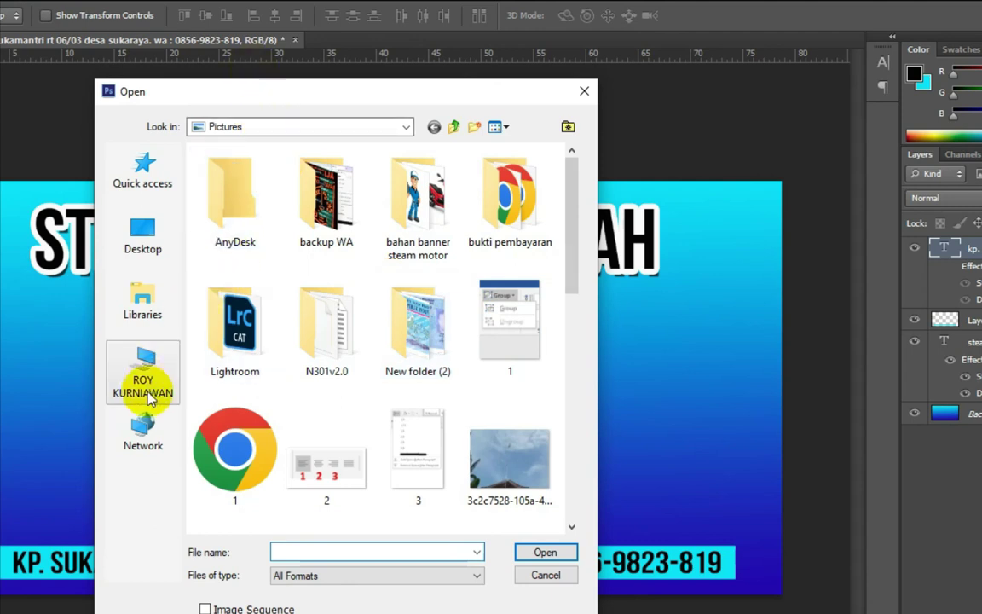
click(141, 296)
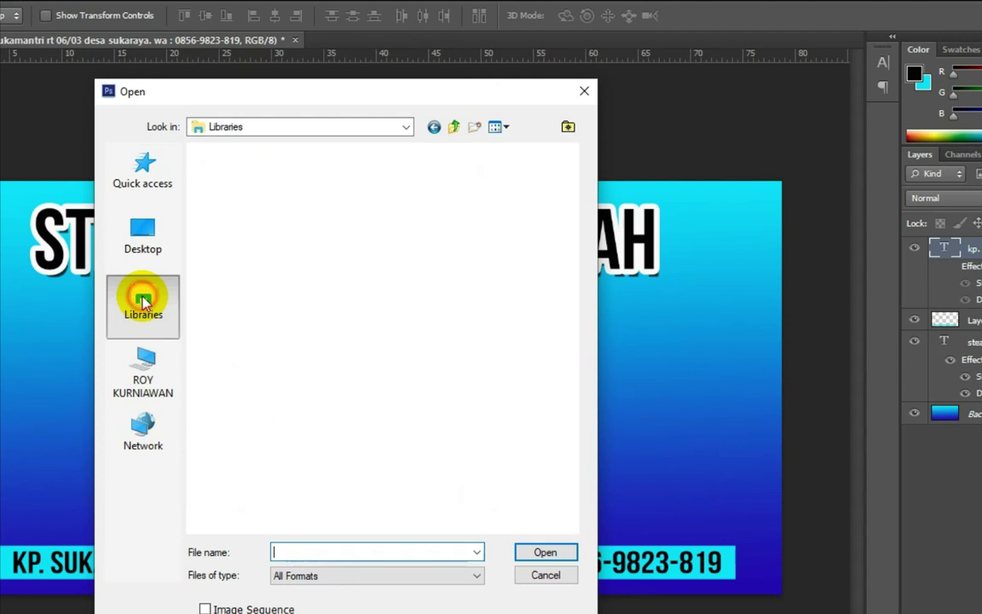
double_click(247, 219)
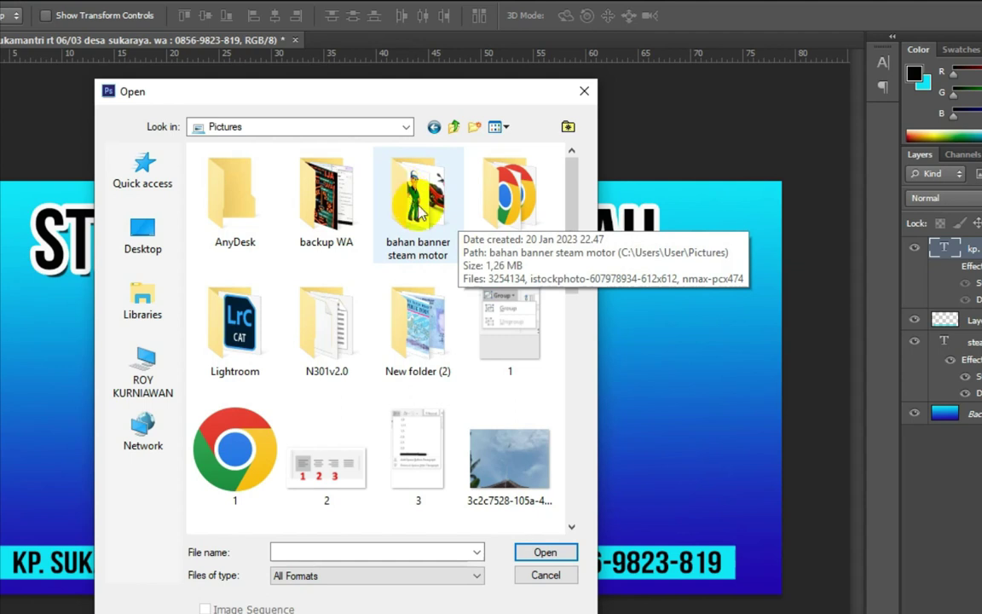
click(418, 214)
double_click(419, 214)
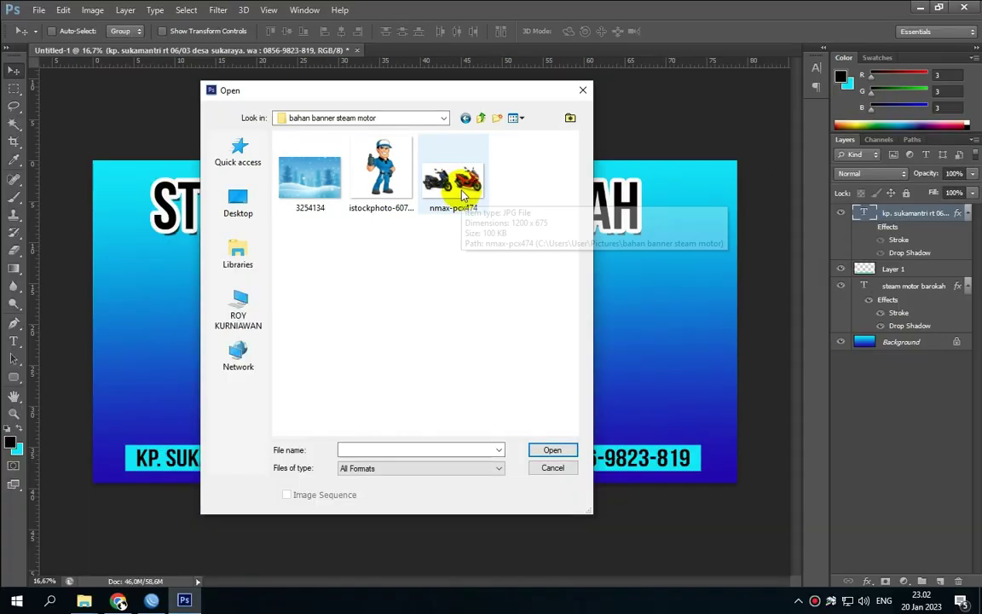
double_click(427, 223)
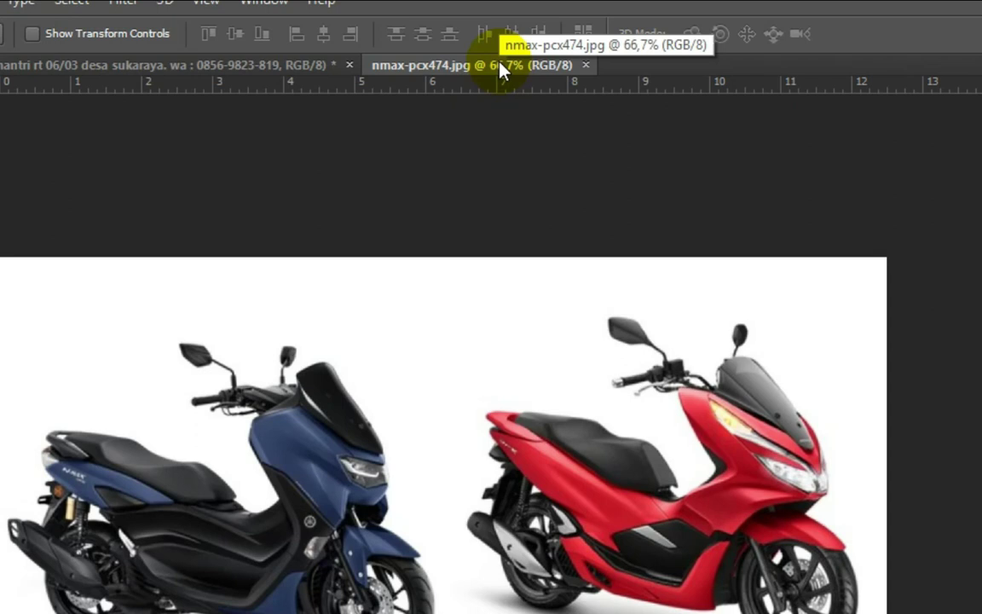
drag(501, 69, 211, 286)
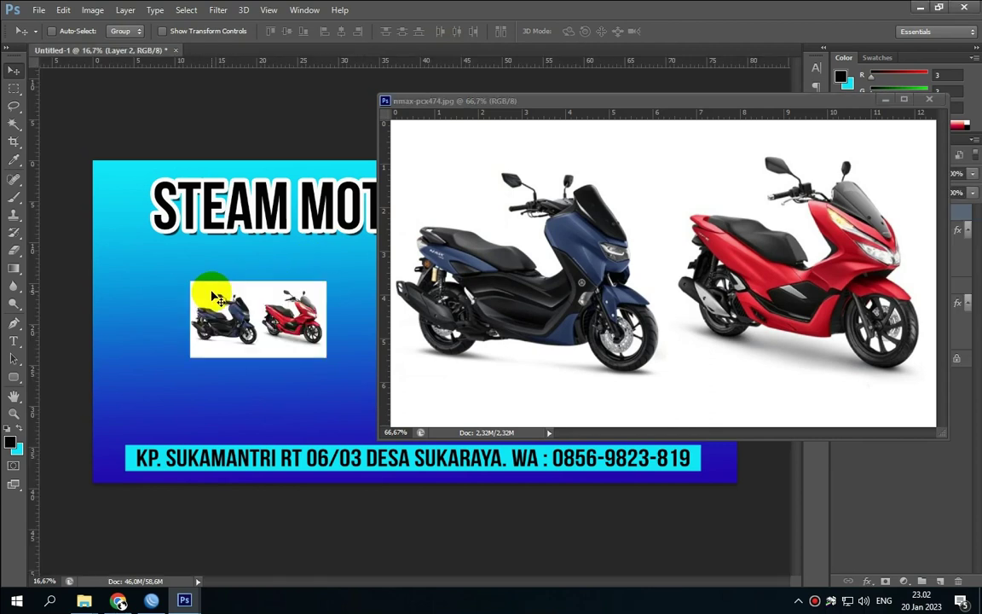
click(929, 100)
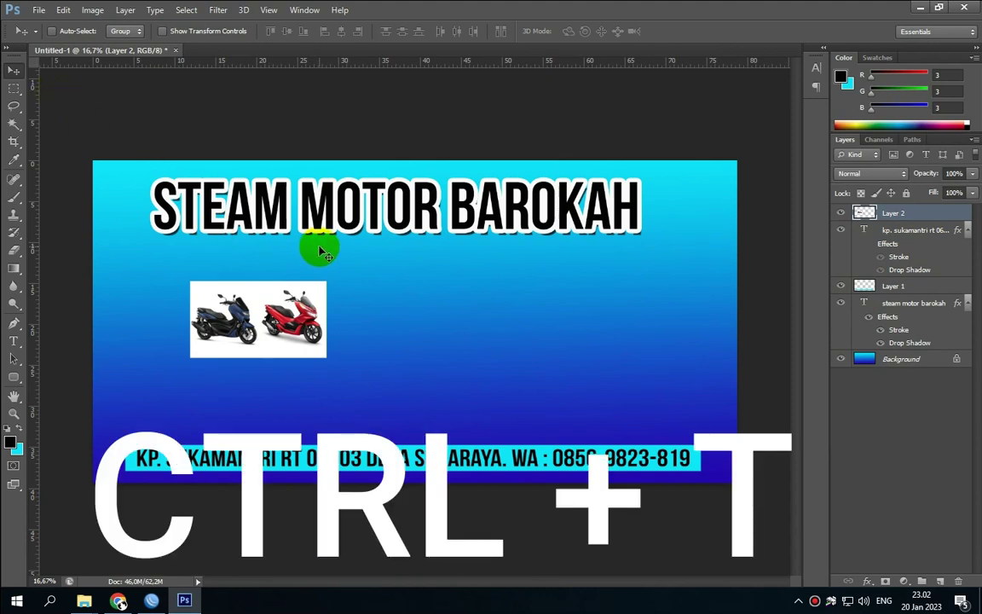
- Enlarge the motorcycle picture proportionally to about 285% and move it between the heading and the cyan address bar
key(ctrl+t)
drag(325, 357, 597, 435)
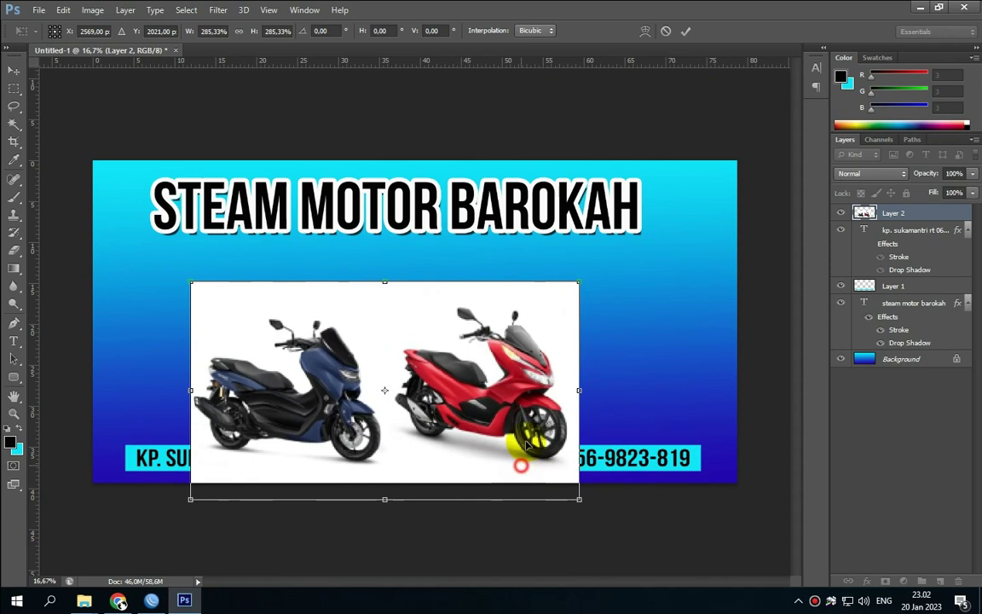
drag(521, 465, 549, 411)
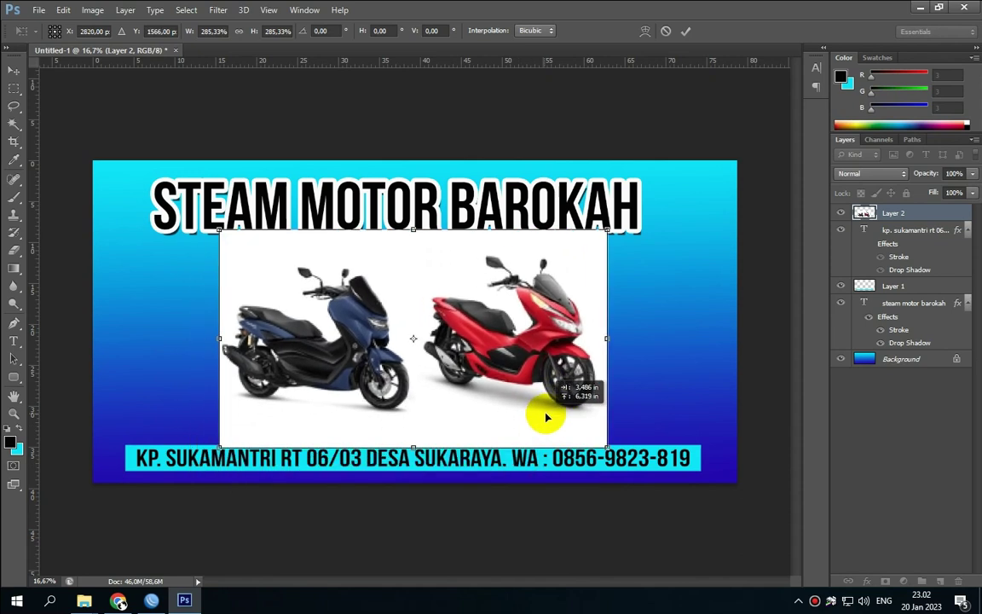
click(687, 34)
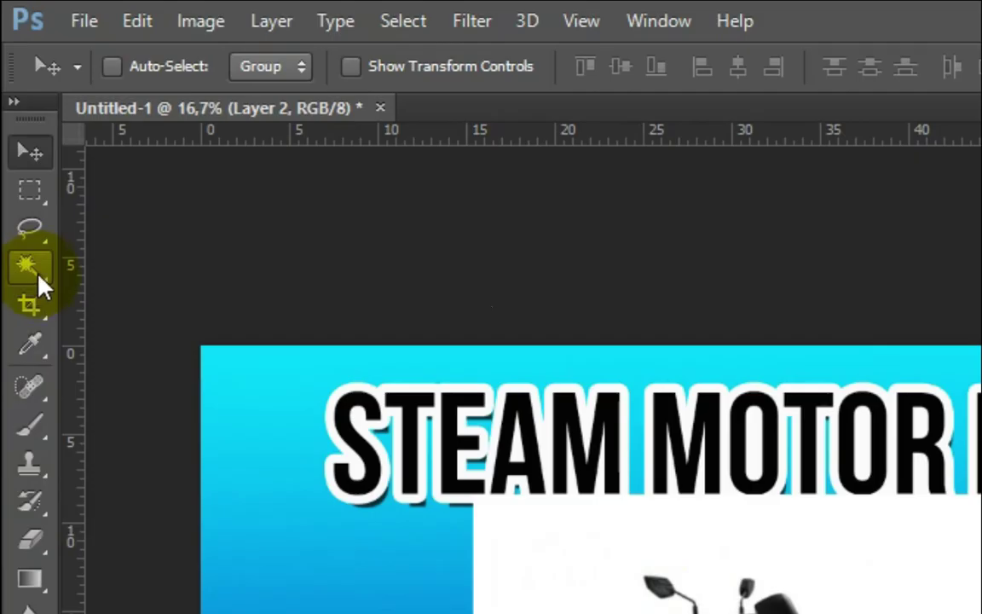
- Select the white background around both motorcycles with the Magic Wand tool at a tolerance of 35
click(38, 279)
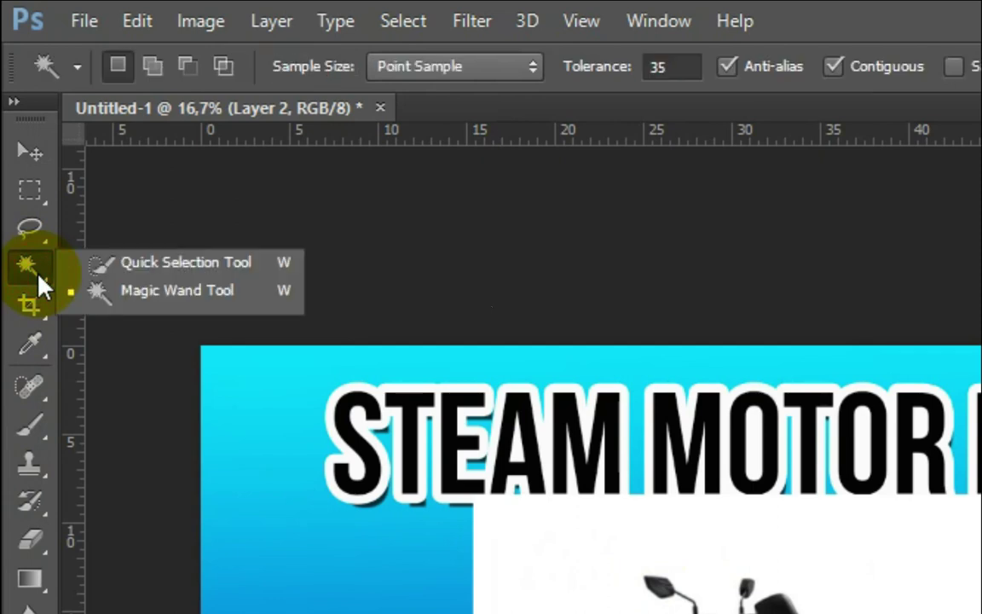
click(153, 293)
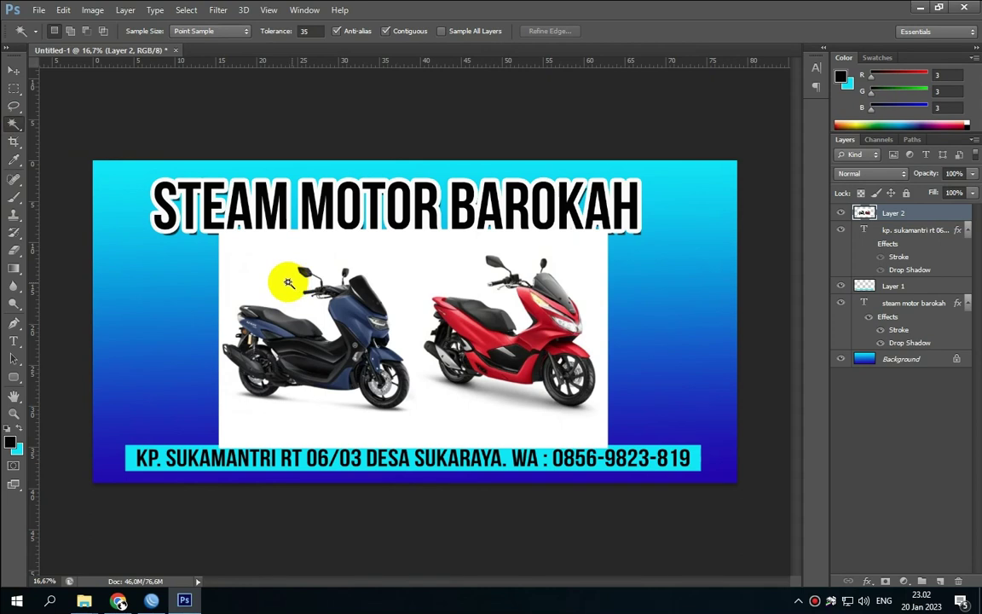
click(277, 267)
click(609, 324)
click(518, 324)
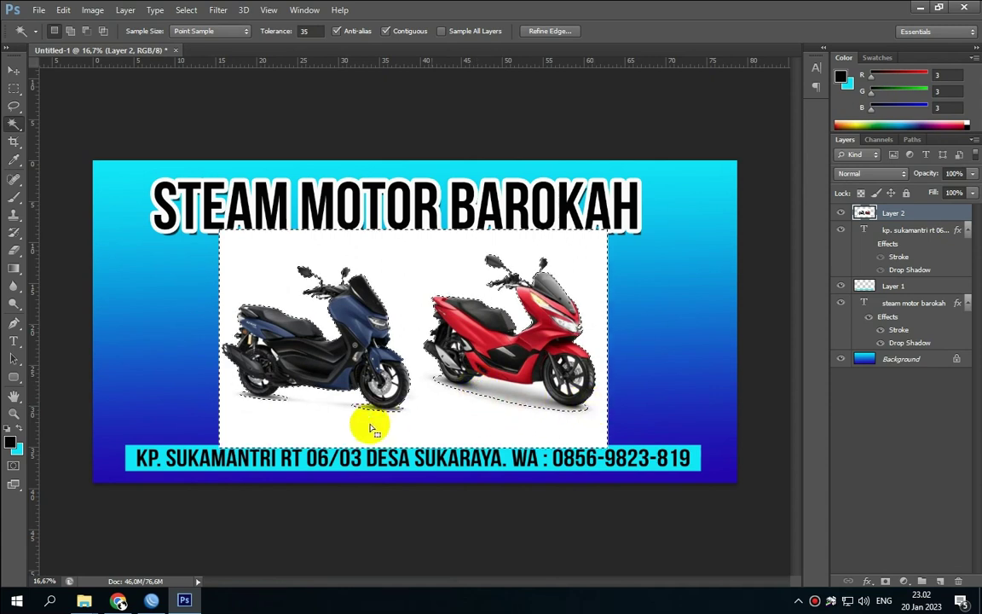
- Remove the wrongly selected patch at the red motorcycle's headlight from the selection using the Quick Selection tool in subtract mode
key(shift+w)
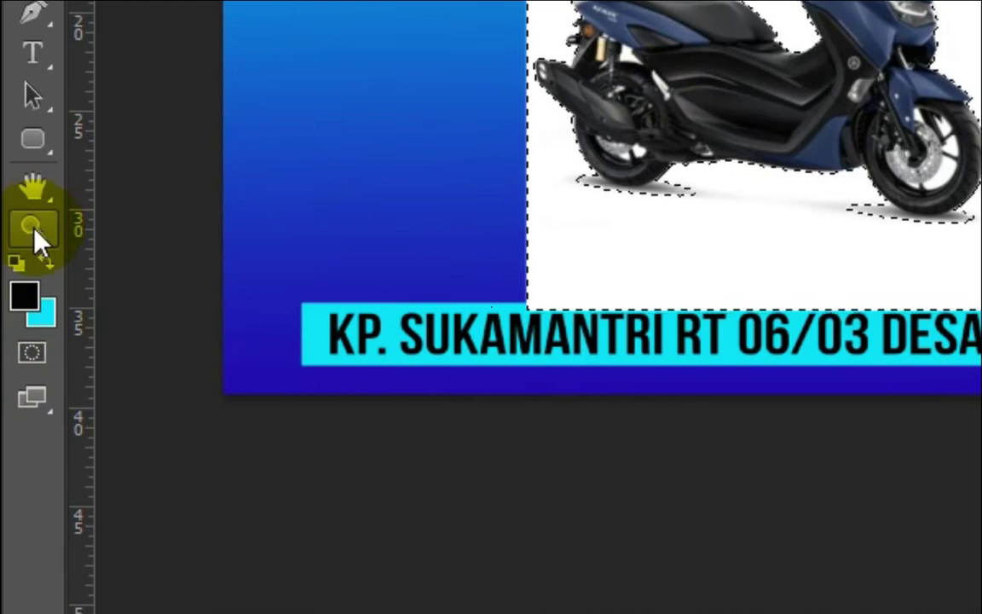
click(32, 227)
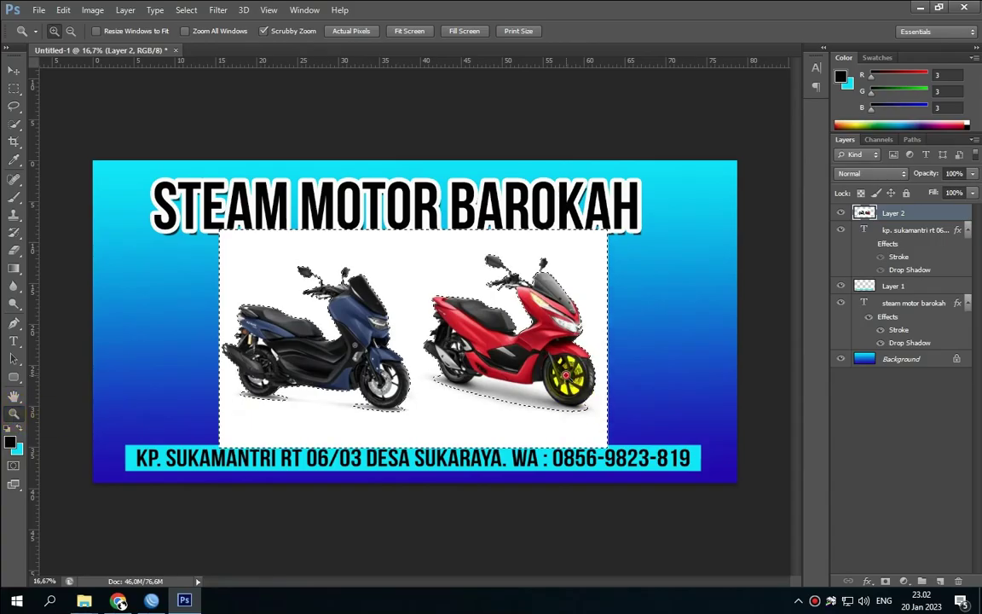
click(565, 375)
drag(565, 376, 588, 293)
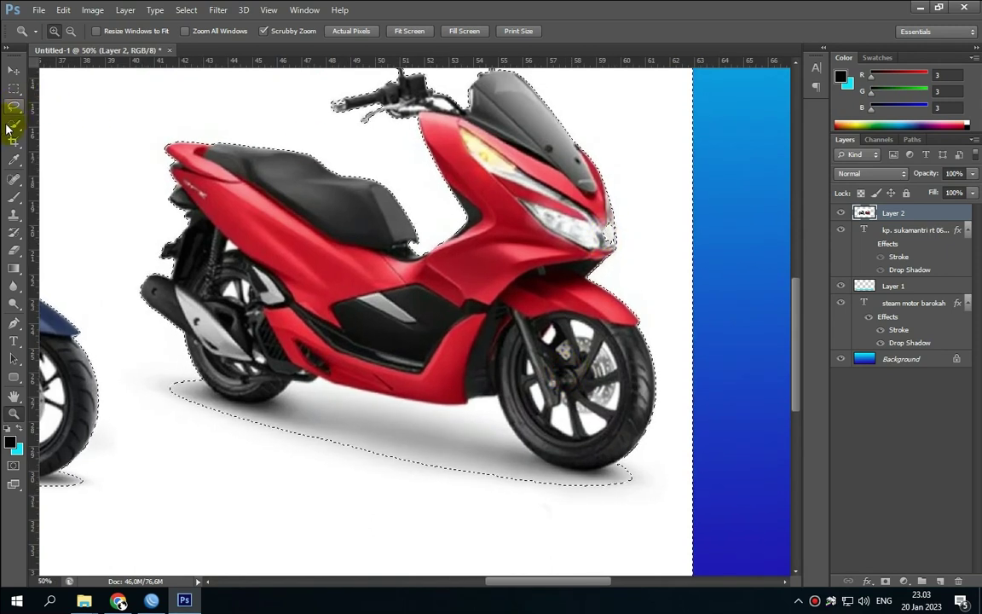
click(548, 236)
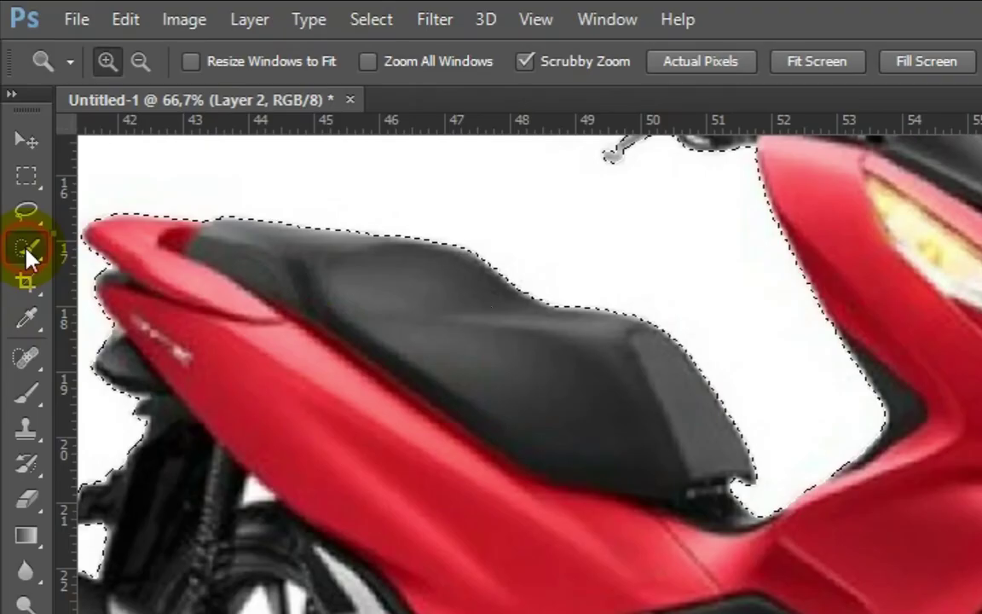
click(14, 128)
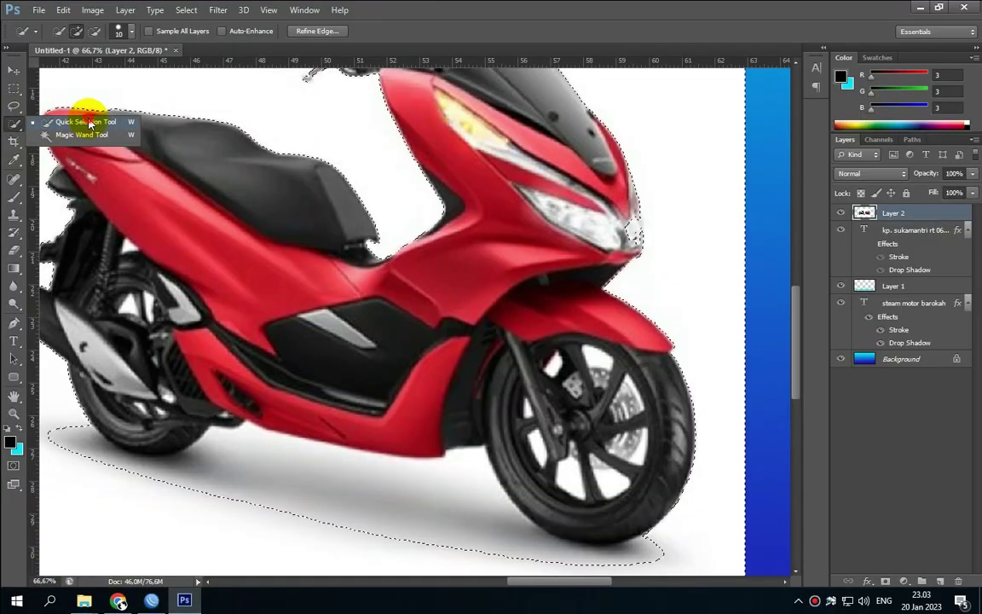
click(166, 246)
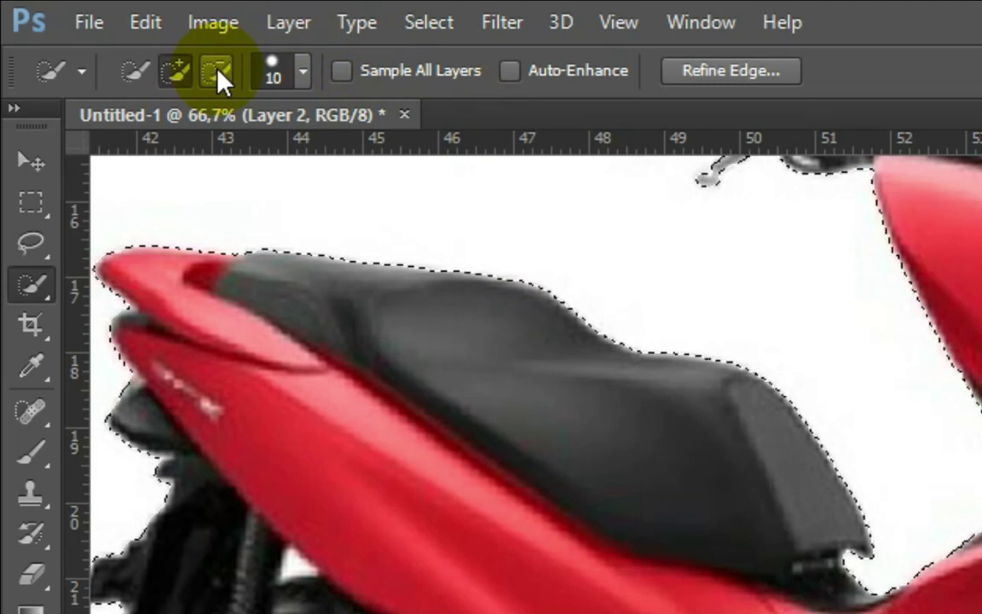
click(220, 75)
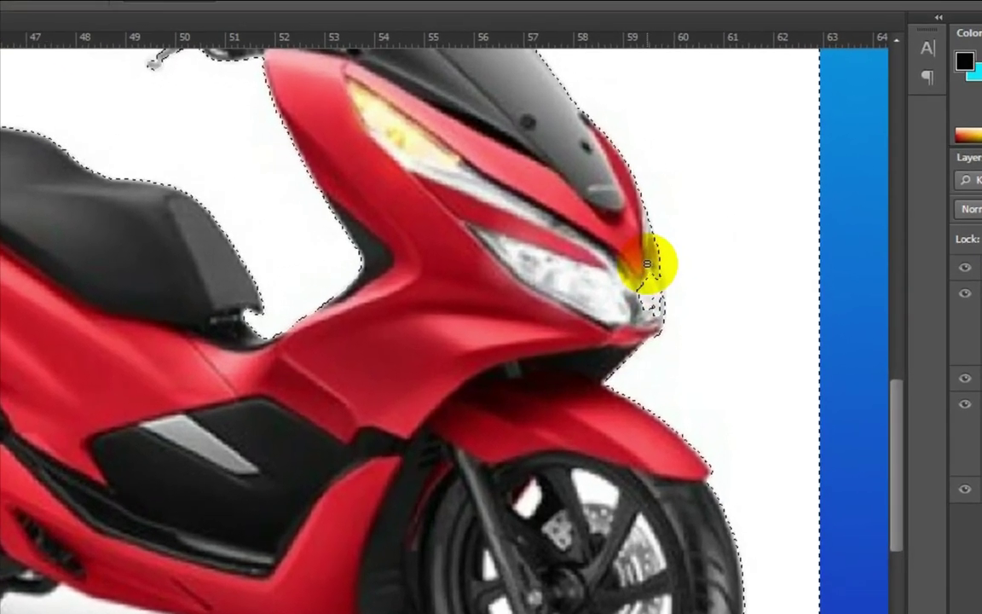
click(630, 211)
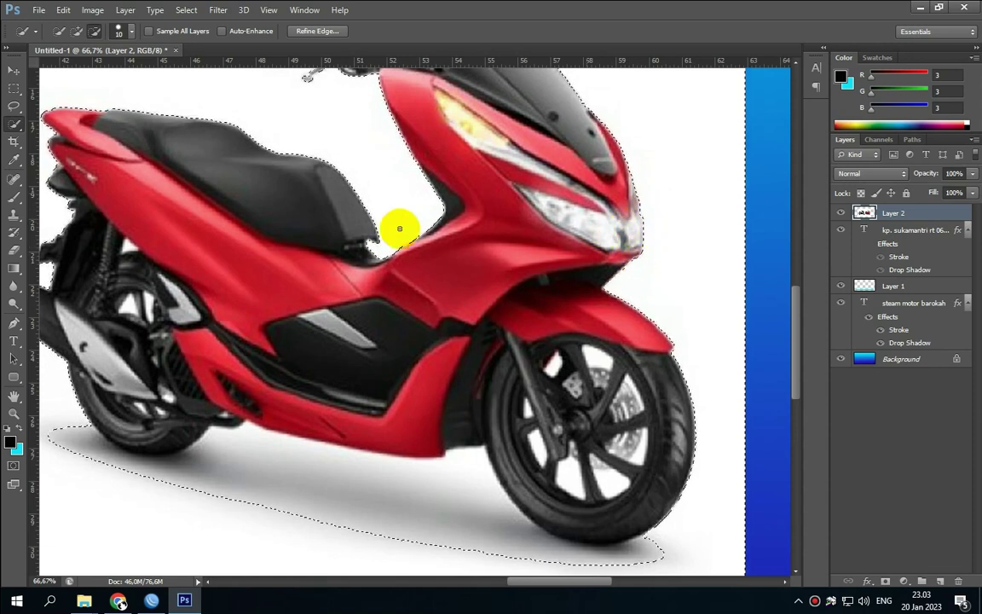
- Add the ground shadow beneath the red motorcycle to the selection, following the underside of its body and tyres
click(76, 31)
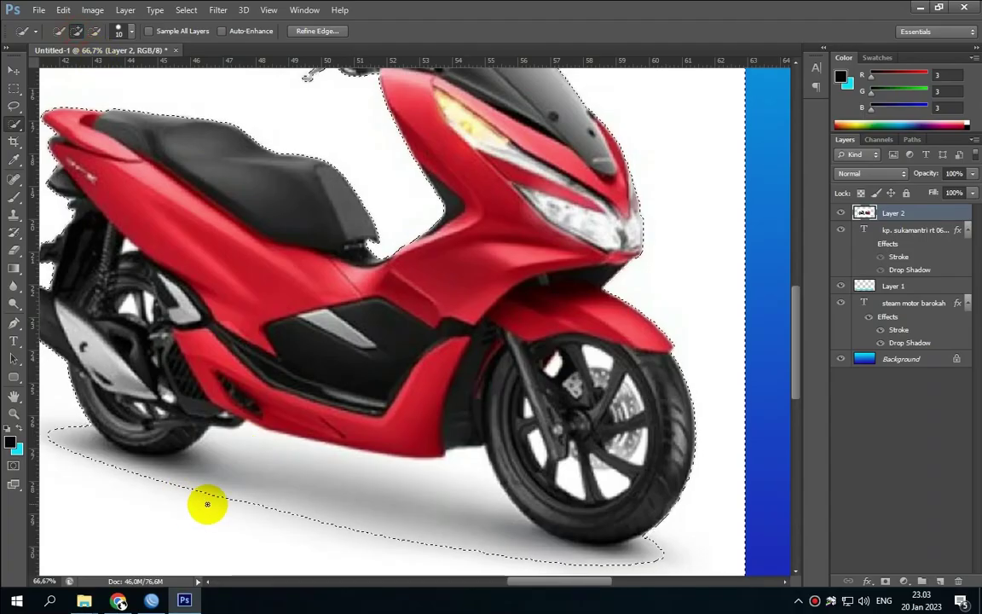
mouse_move(278, 452)
mouse_down()
mouse_move(260, 433)
mouse_move(454, 482)
mouse_up()
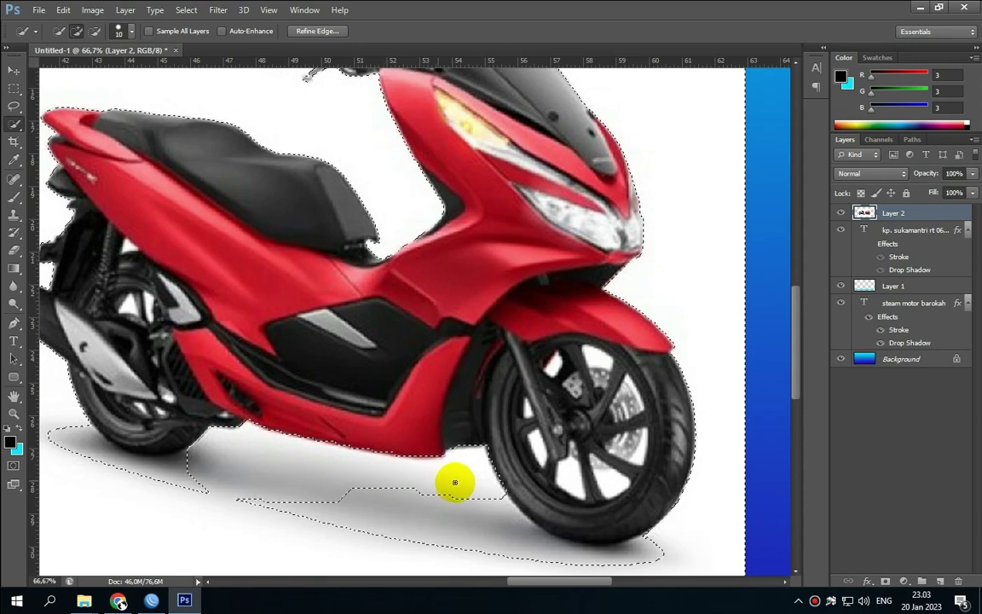
mouse_move(209, 478)
mouse_down()
mouse_move(111, 468)
mouse_move(86, 461)
mouse_move(75, 429)
mouse_move(51, 432)
mouse_move(63, 447)
mouse_move(49, 437)
mouse_move(101, 462)
mouse_move(221, 479)
mouse_move(120, 479)
mouse_move(327, 518)
mouse_move(250, 503)
mouse_move(392, 522)
mouse_move(602, 506)
mouse_move(574, 490)
mouse_move(508, 504)
mouse_move(505, 496)
mouse_move(571, 485)
mouse_move(470, 496)
mouse_move(485, 523)
mouse_move(409, 443)
mouse_move(491, 408)
mouse_up()
key(space)
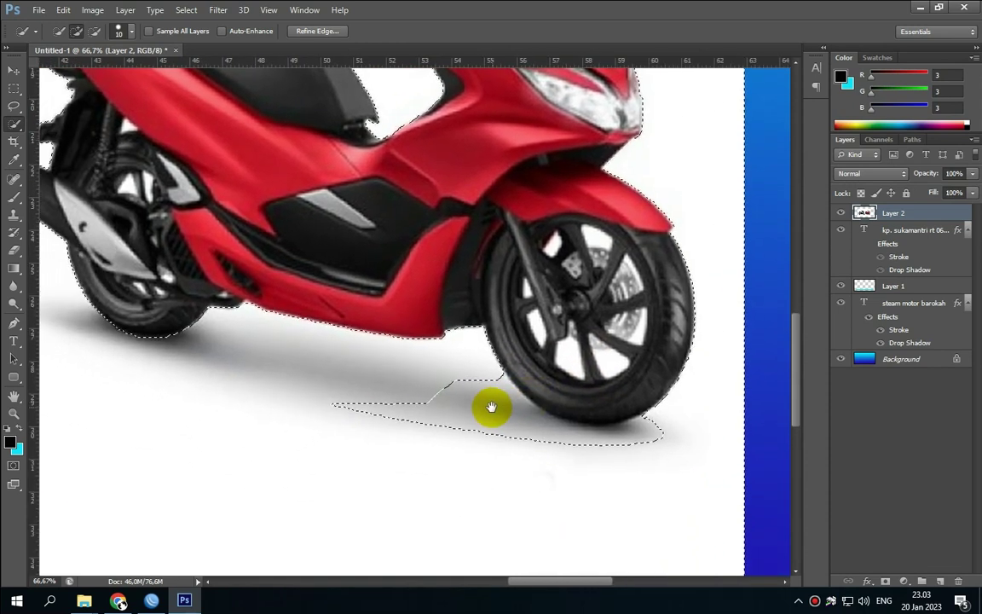
drag(625, 449, 664, 423)
mouse_move(578, 447)
mouse_down()
mouse_move(478, 423)
mouse_move(418, 423)
mouse_move(652, 442)
mouse_move(600, 442)
mouse_up()
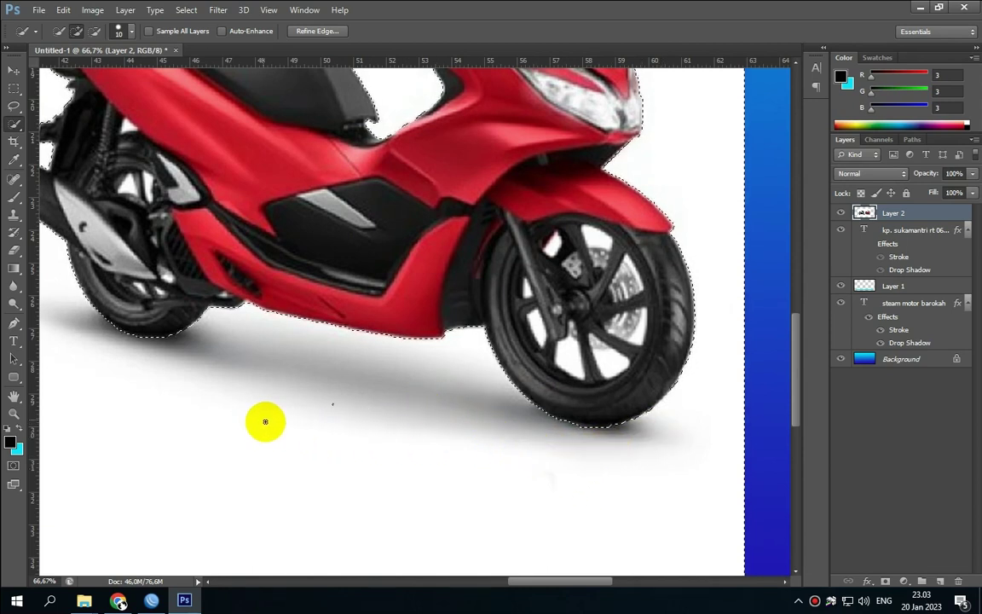
- Add the shadows under the blue motorcycle's front and rear wheels to the background selection
drag(151, 390, 599, 392)
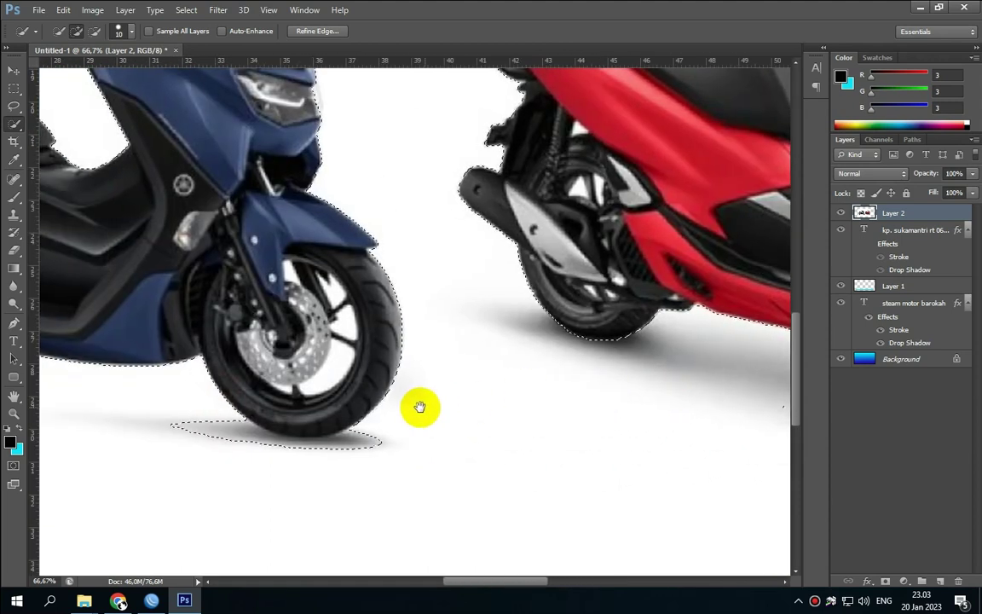
drag(419, 407, 642, 390)
mouse_move(556, 436)
mouse_down()
mouse_move(490, 437)
mouse_move(421, 407)
mouse_up()
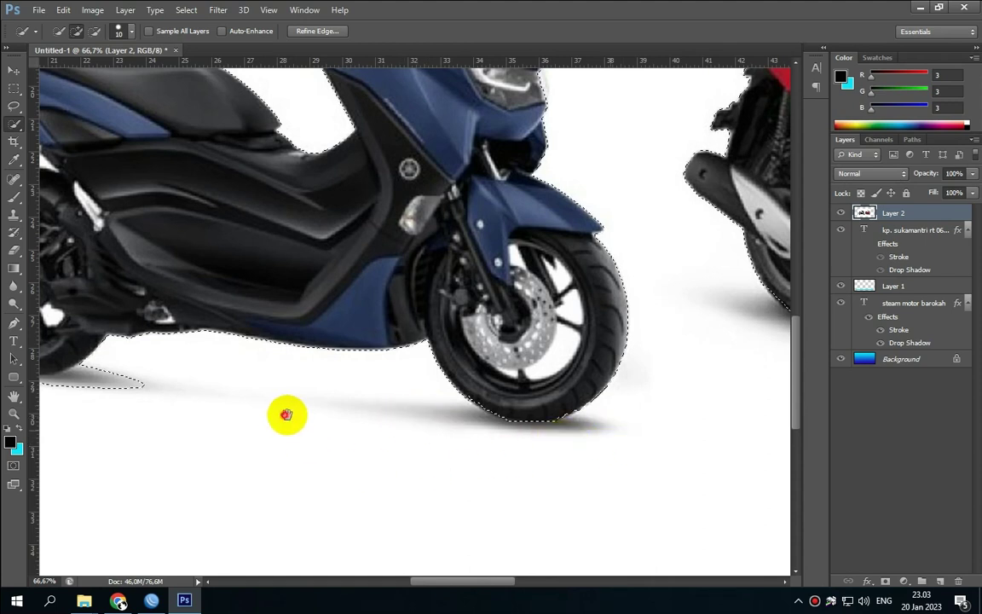
drag(285, 410, 622, 422)
mouse_move(482, 389)
mouse_down()
mouse_move(359, 408)
mouse_move(325, 405)
mouse_move(289, 365)
mouse_up()
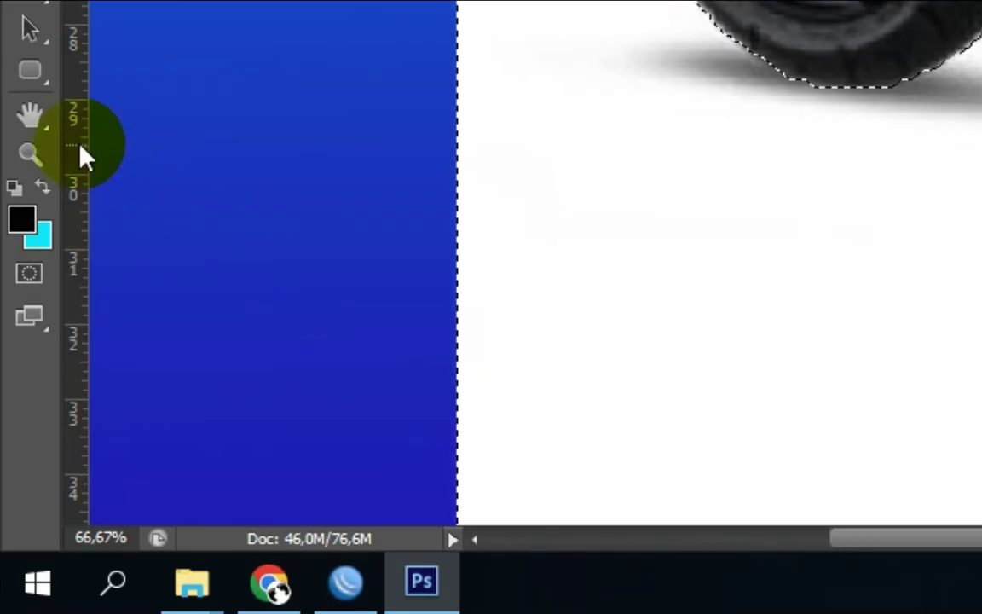
- Delete the selected white background from the motorcycle layer with the whole banner in view, and clear the selection
click(18, 416)
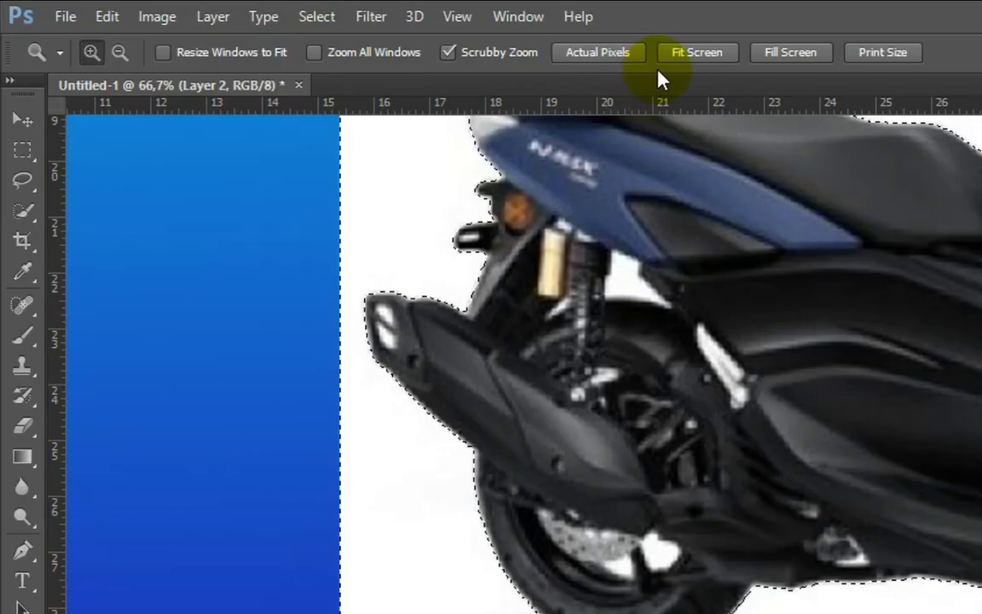
click(680, 68)
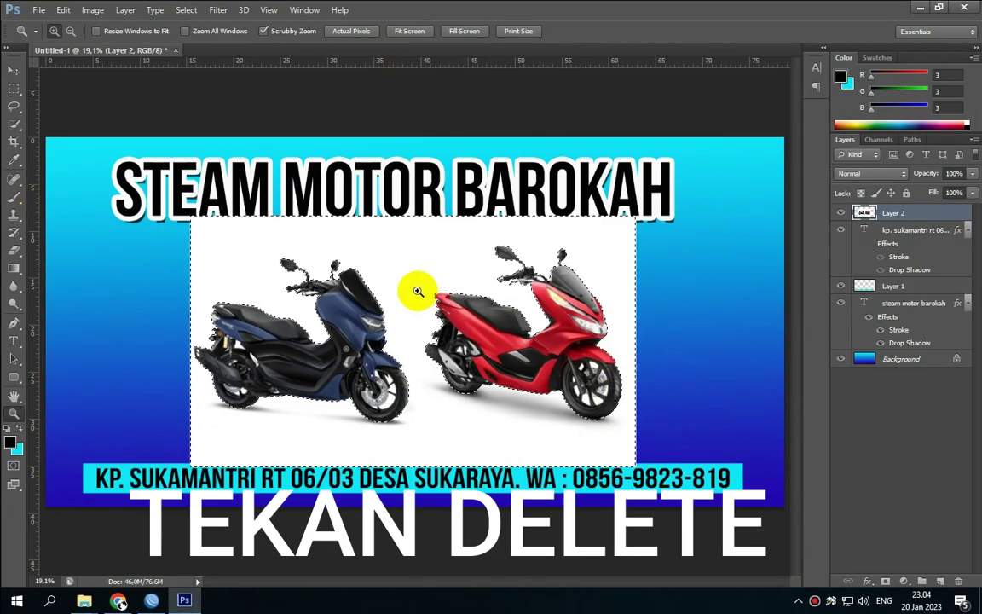
key(Delete)
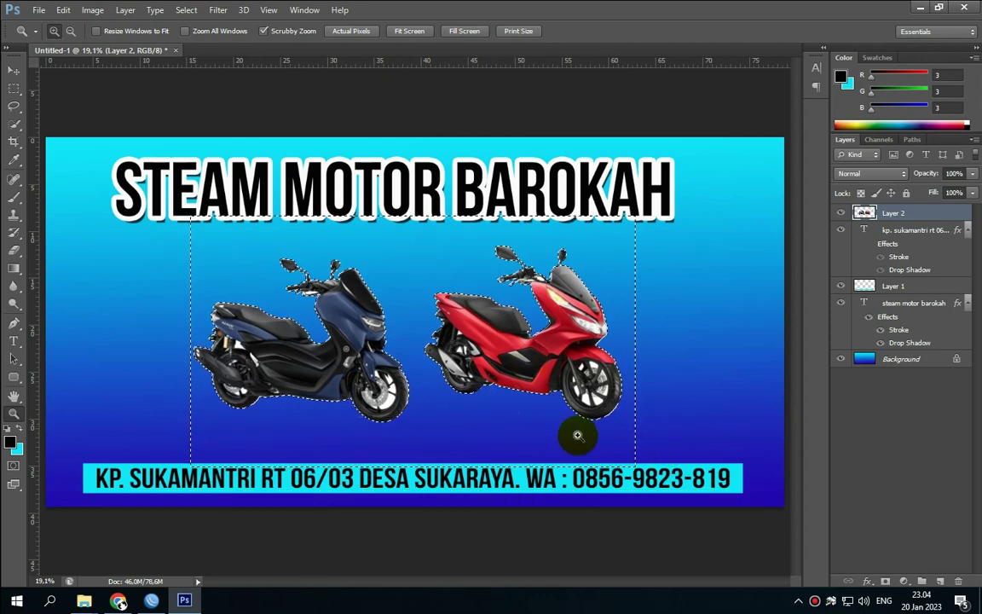
key(ctrl+d)
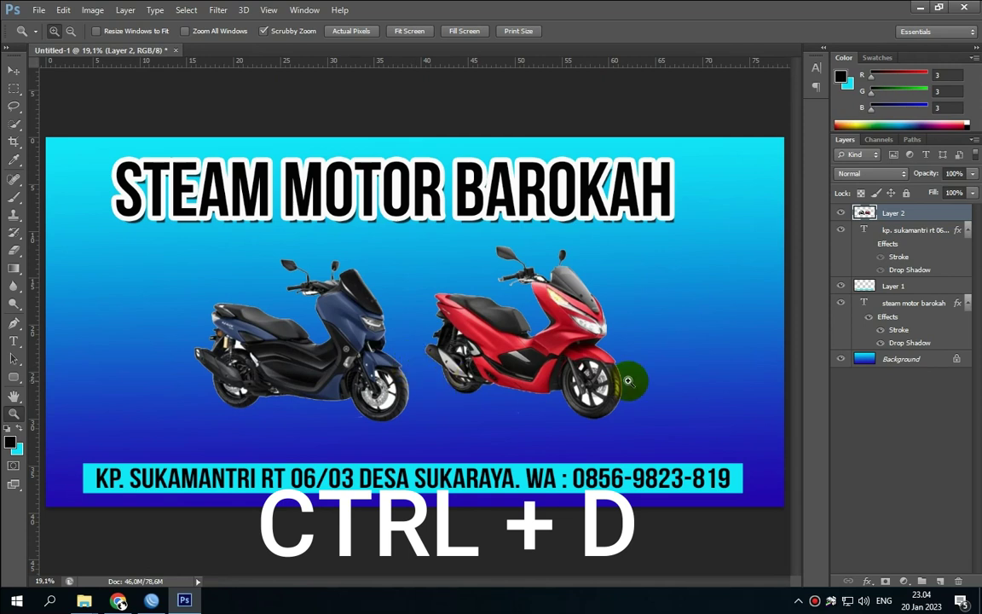
click(871, 215)
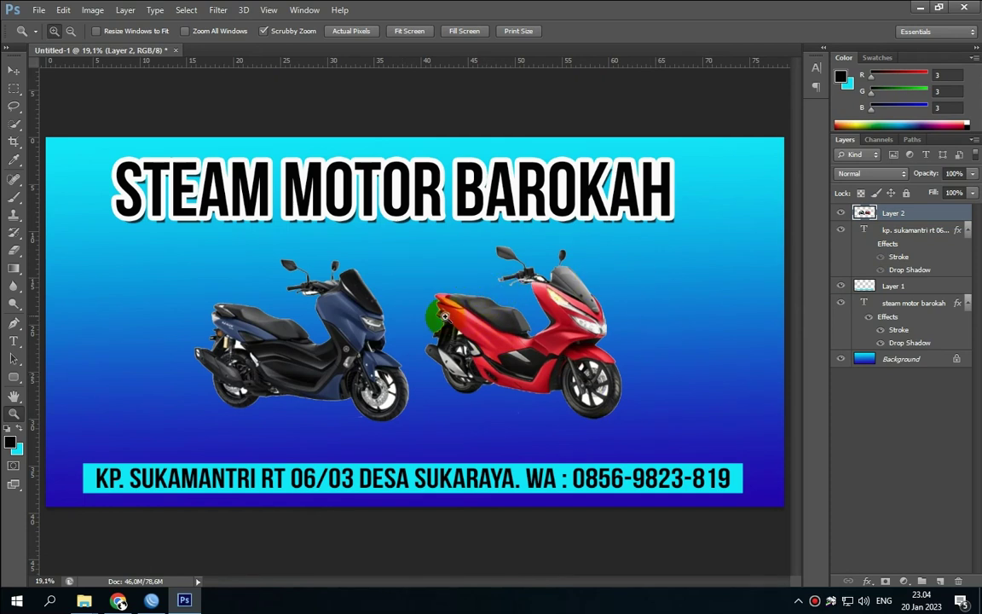
- Select the red motorcycle with the Rectangular Marquee tool and copy it to its own new layer
click(14, 88)
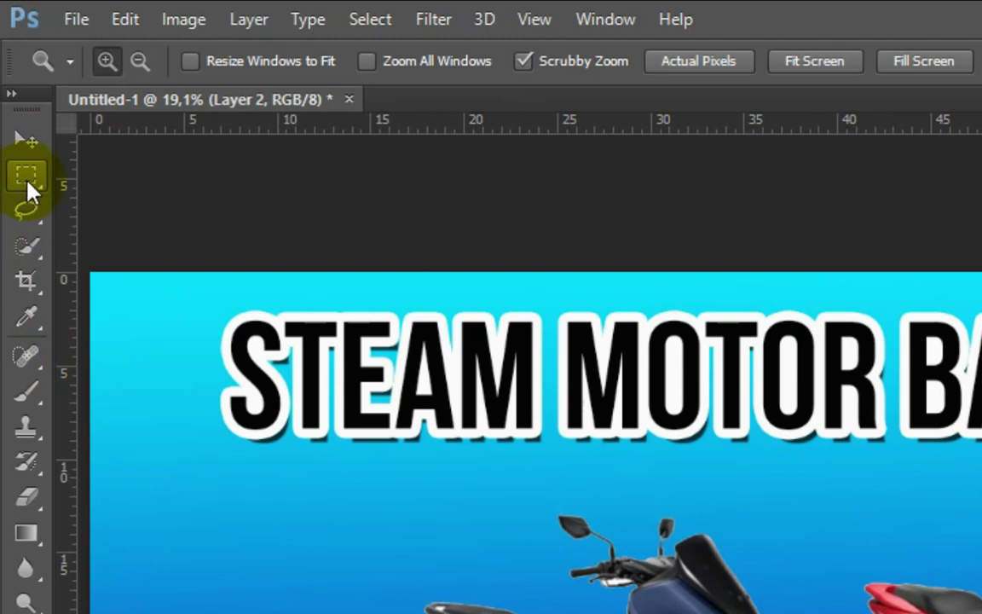
click(28, 179)
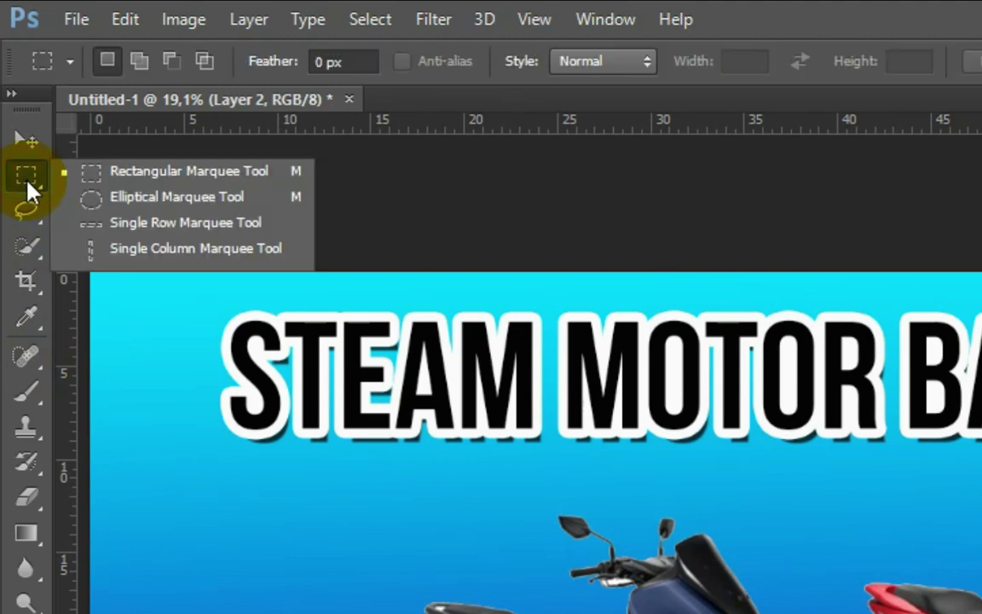
click(222, 173)
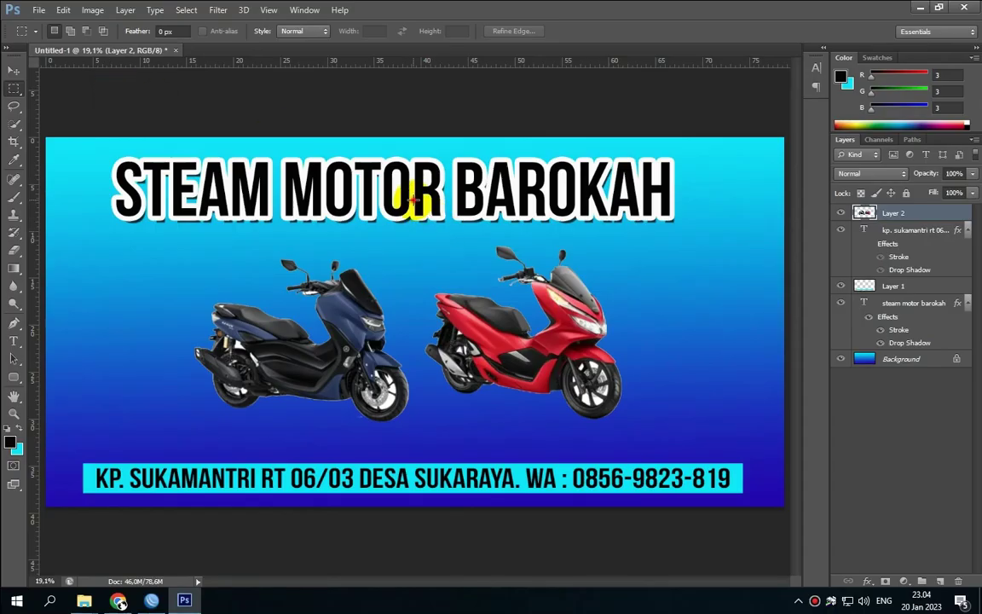
drag(413, 202, 645, 439)
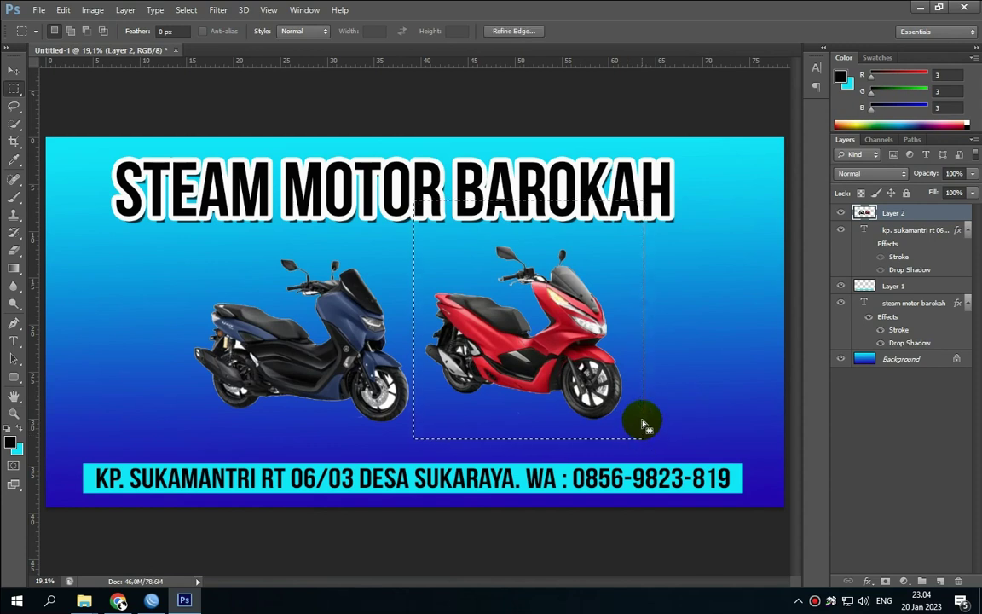
mouse_move(582, 327)
mouse_down()
mouse_move(610, 292)
mouse_move(582, 336)
mouse_up()
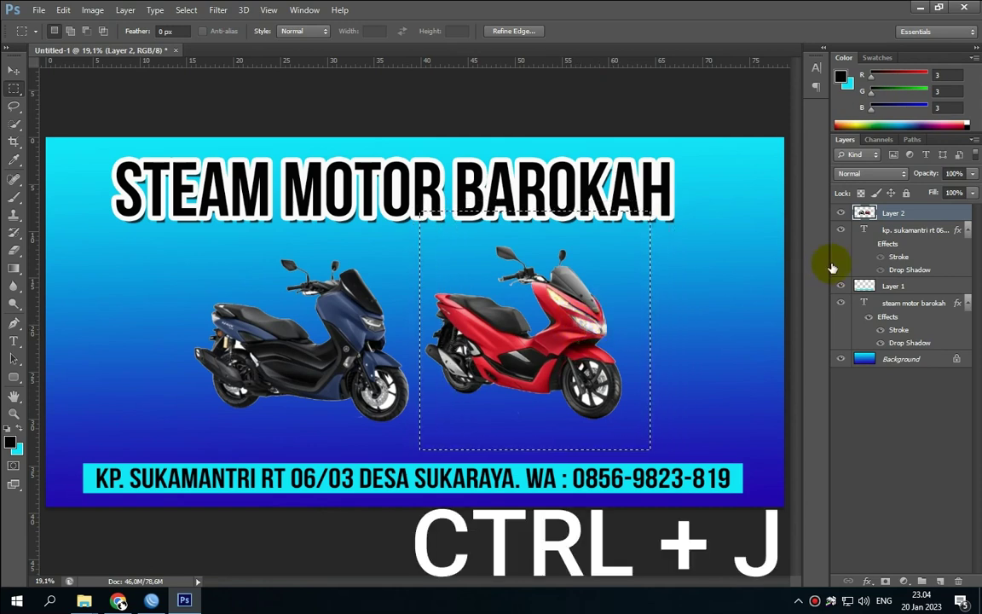
key(ctrl+j)
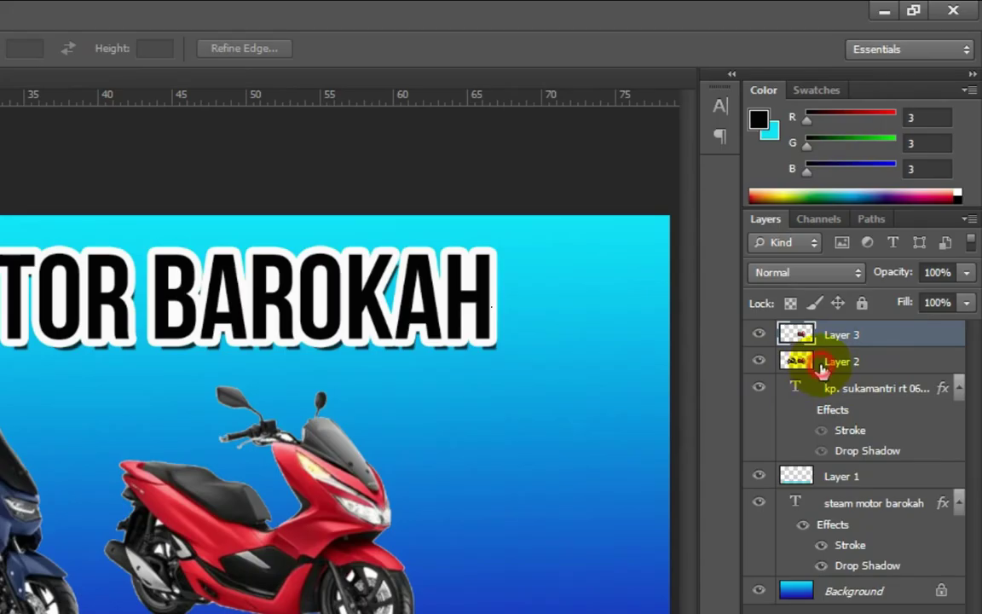
- Hide the new layer holding only the red motorcycle and make the layer with both motorcycles active
click(822, 367)
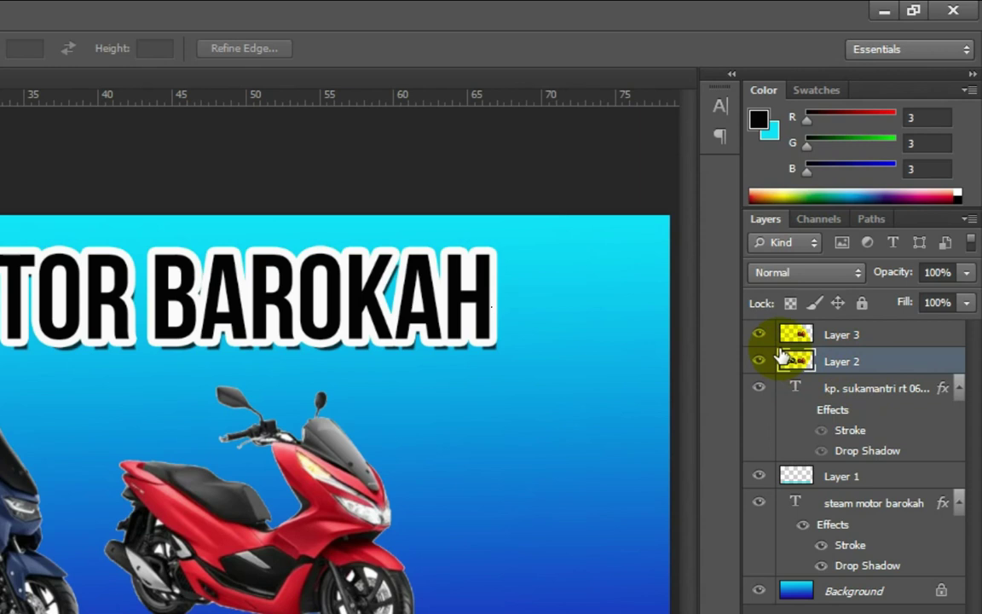
click(816, 333)
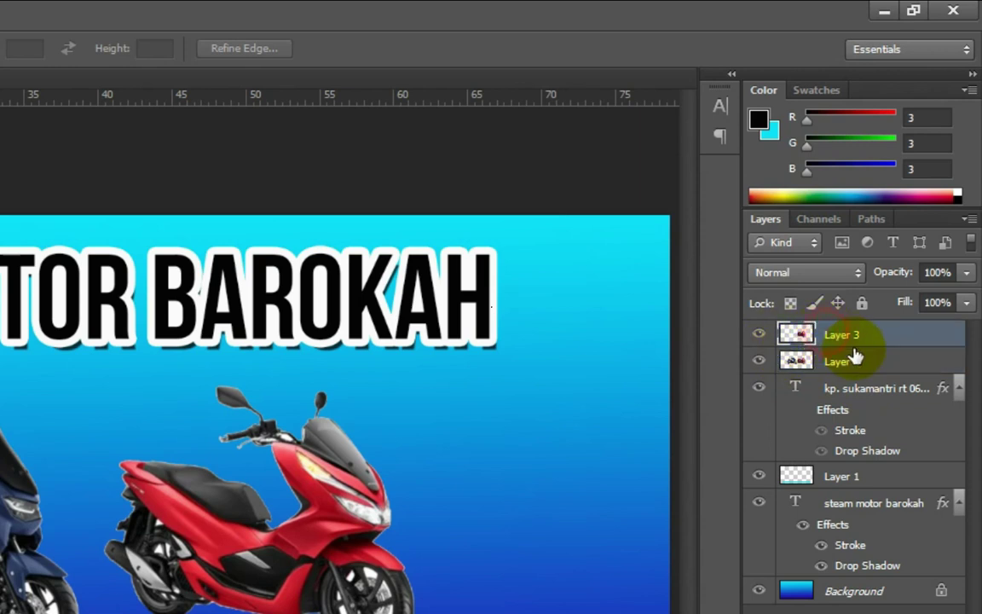
click(759, 335)
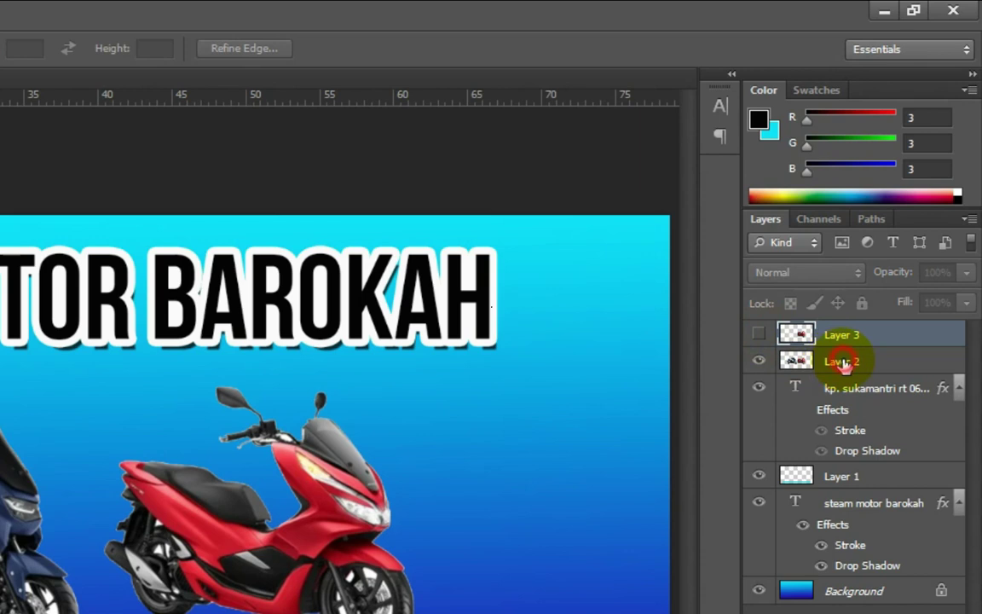
click(843, 363)
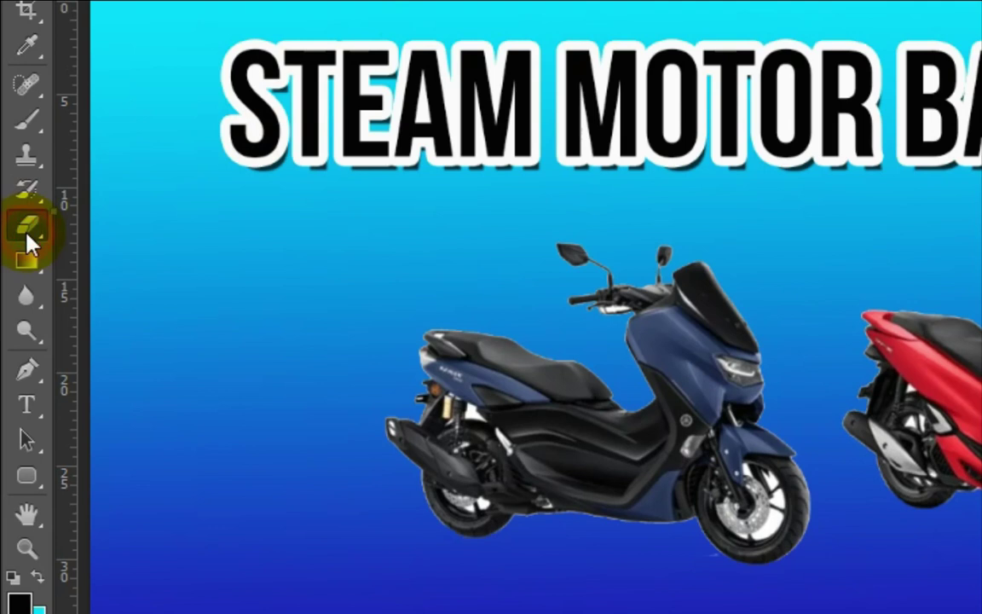
- Erase the red motorcycle from the layer holding both motorcycles, using a soft 453 px eraser at 100% opacity
click(28, 242)
click(133, 226)
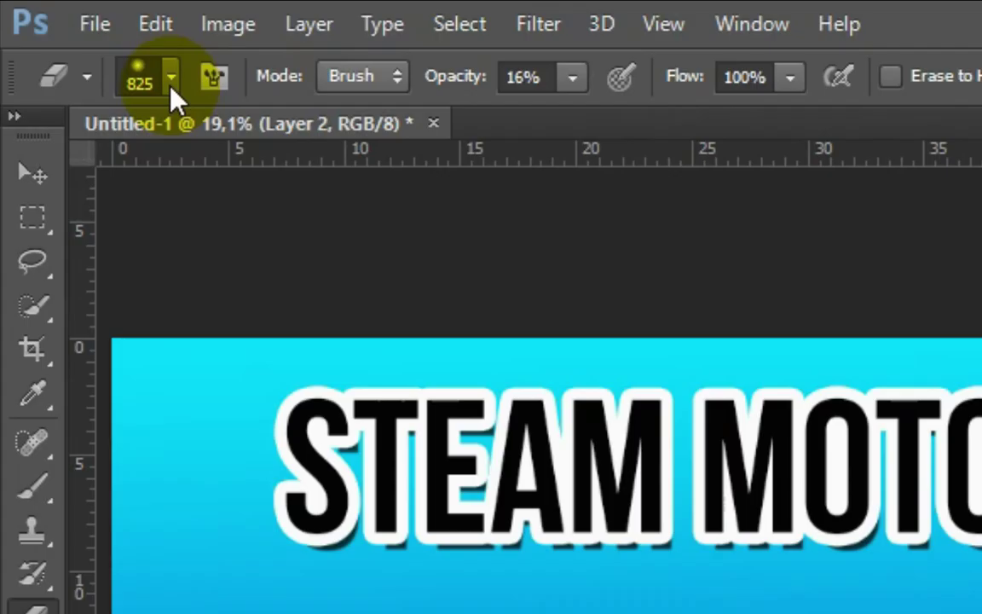
click(170, 91)
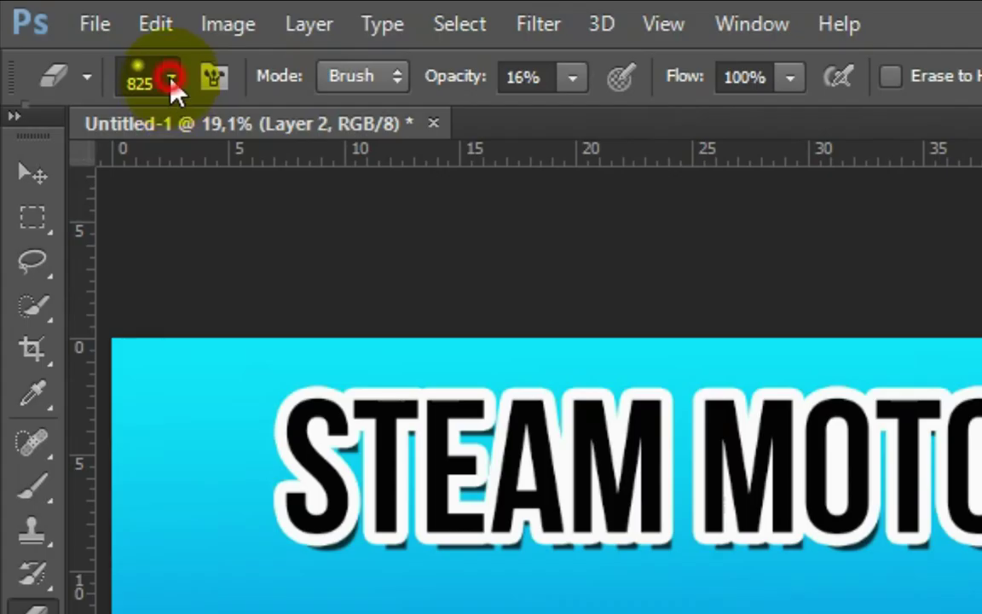
mouse_move(342, 186)
mouse_down()
mouse_move(324, 187)
mouse_move(340, 188)
mouse_up()
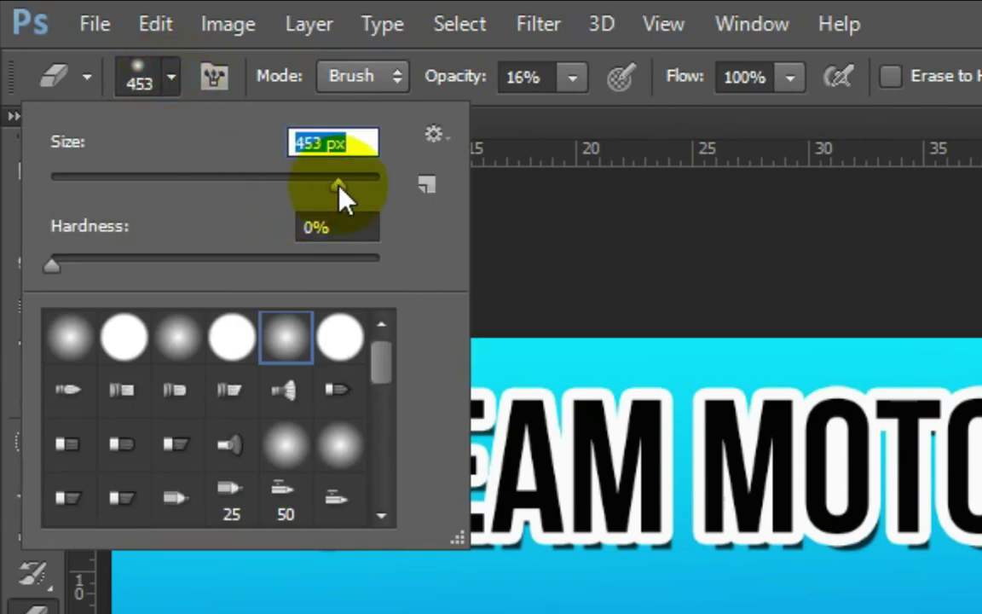
click(572, 78)
drag(568, 116, 756, 136)
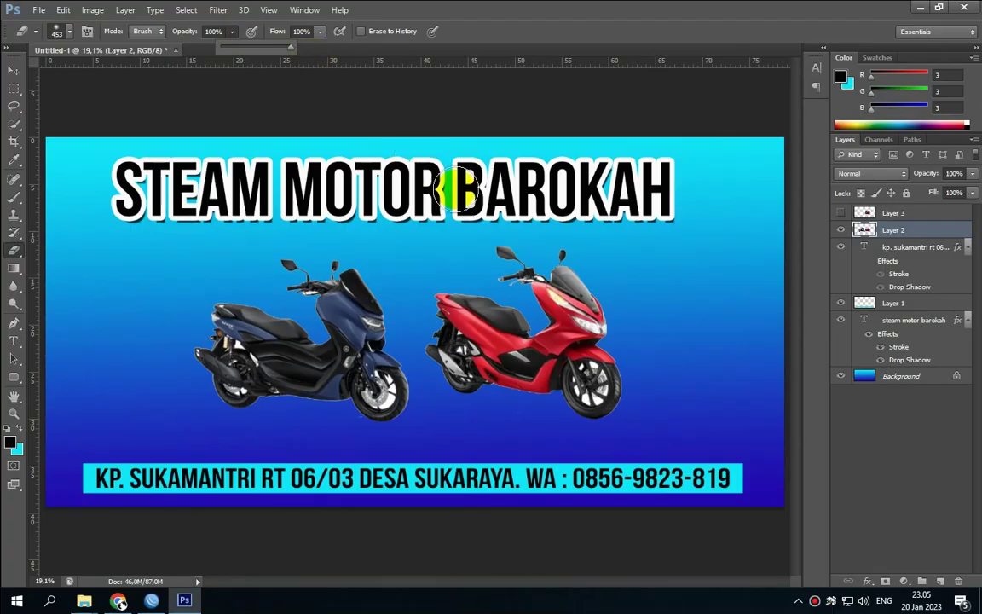
mouse_move(526, 258)
mouse_down()
mouse_move(569, 308)
mouse_move(611, 392)
mouse_move(569, 259)
mouse_move(544, 232)
mouse_move(587, 374)
mouse_move(574, 398)
mouse_move(507, 236)
mouse_move(592, 395)
mouse_move(612, 411)
mouse_move(567, 357)
mouse_move(466, 283)
mouse_move(446, 309)
mouse_move(449, 369)
mouse_move(526, 380)
mouse_move(473, 278)
mouse_move(527, 378)
mouse_move(448, 307)
mouse_move(485, 349)
mouse_move(583, 327)
mouse_up()
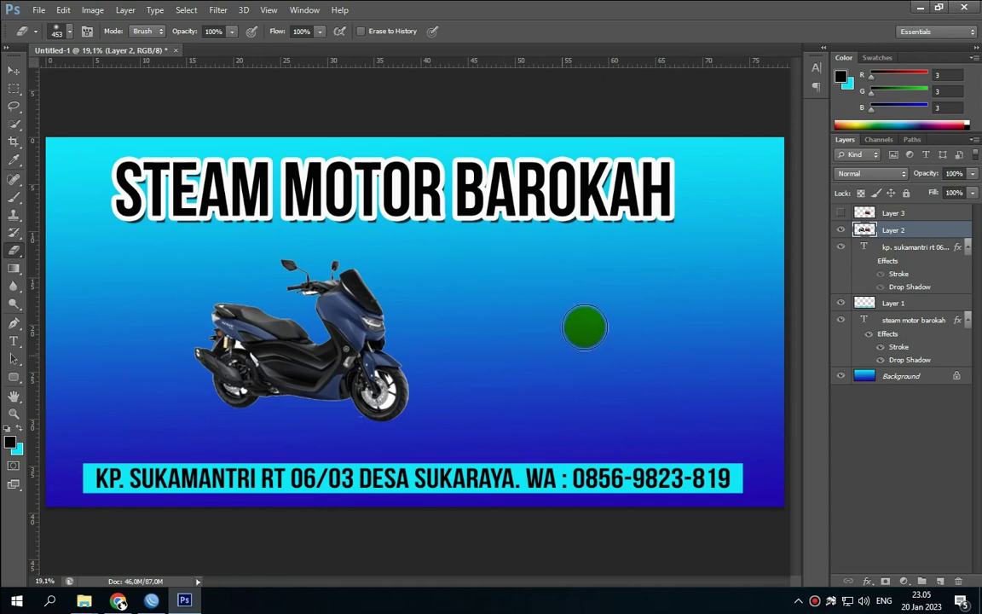
- Show the separate red motorcycle layer again and flip that motorcycle horizontally
click(840, 213)
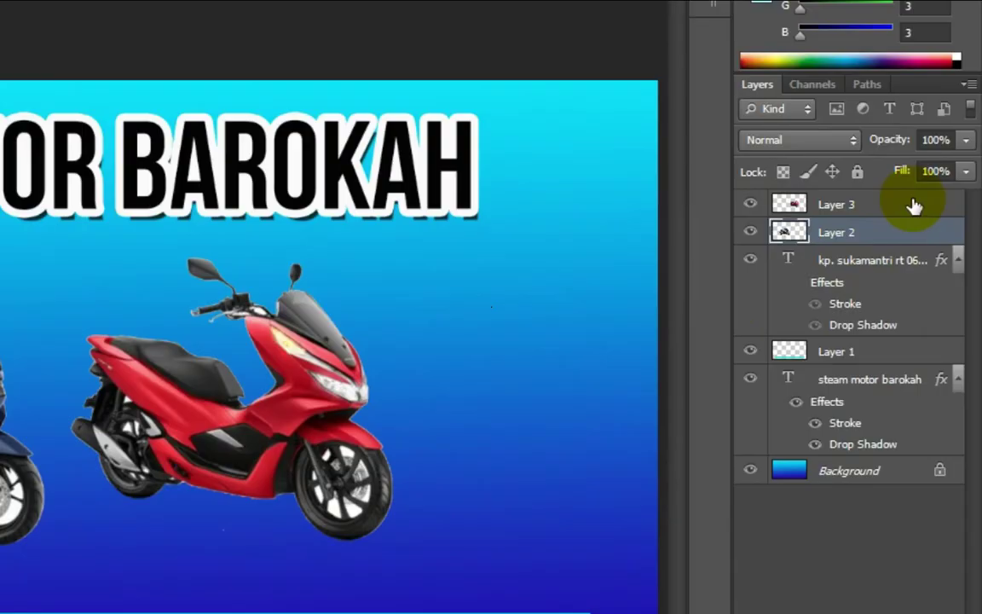
click(908, 205)
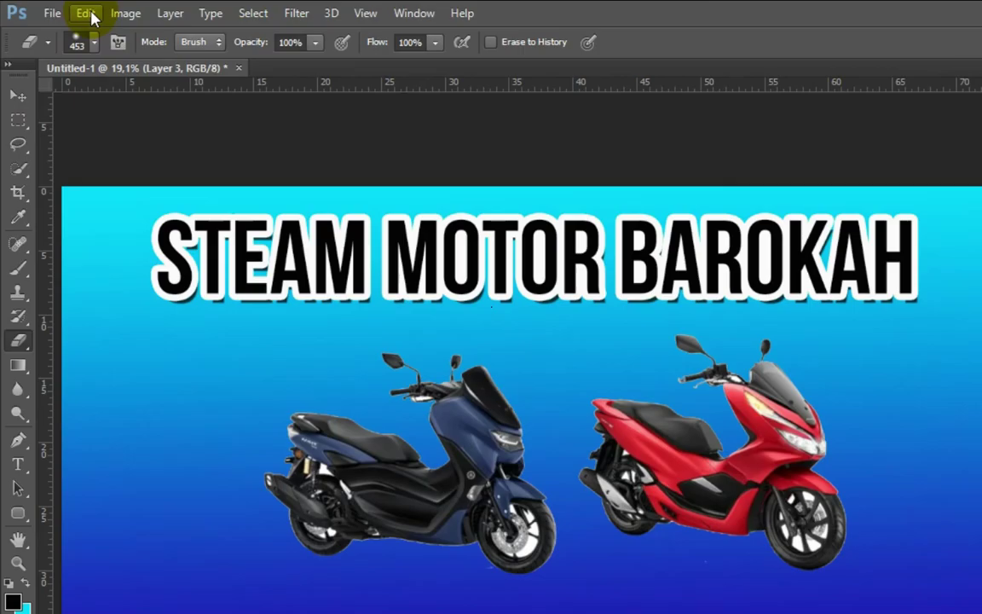
click(86, 14)
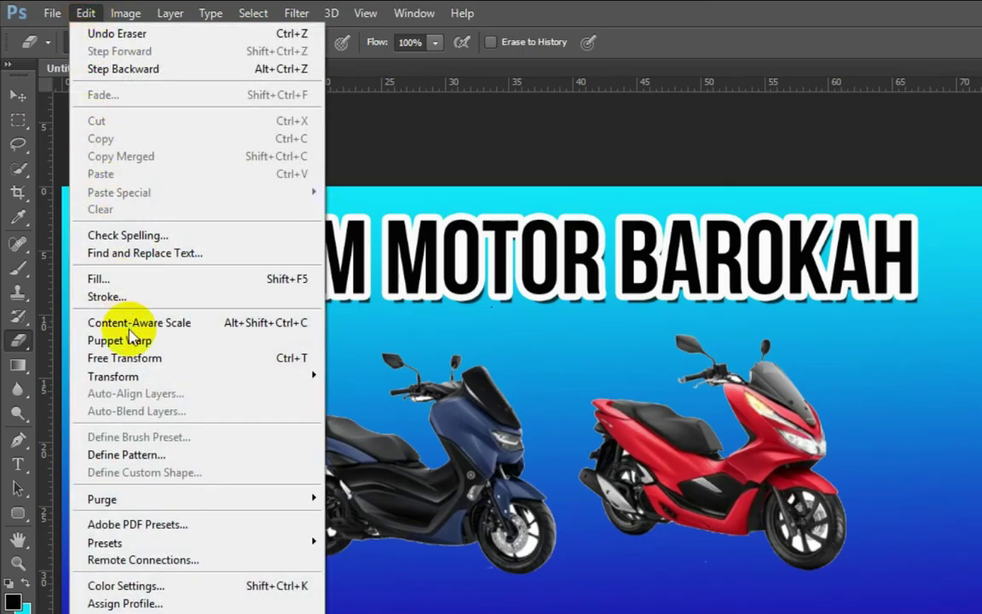
mouse_move(137, 377)
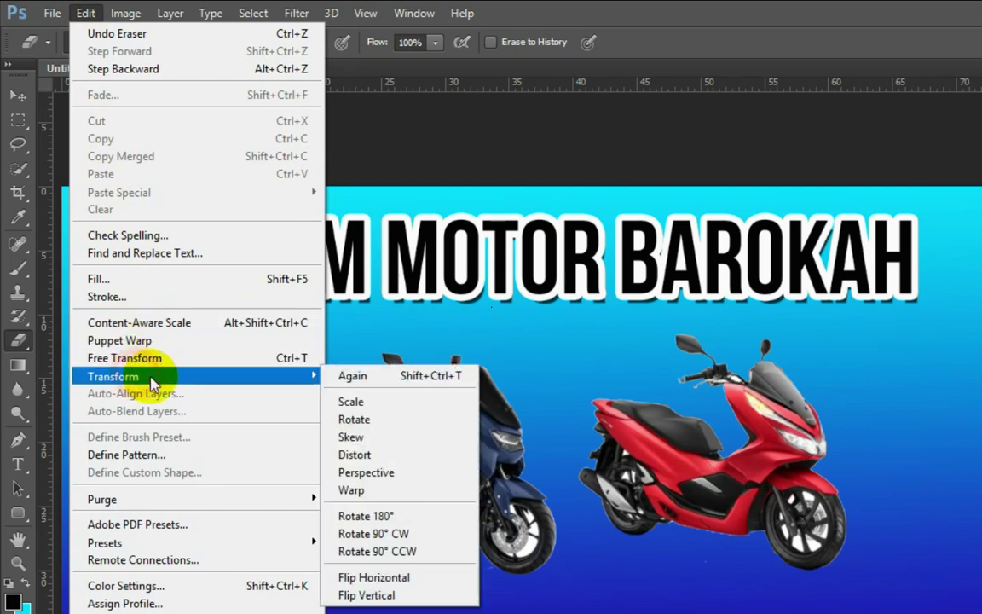
click(435, 580)
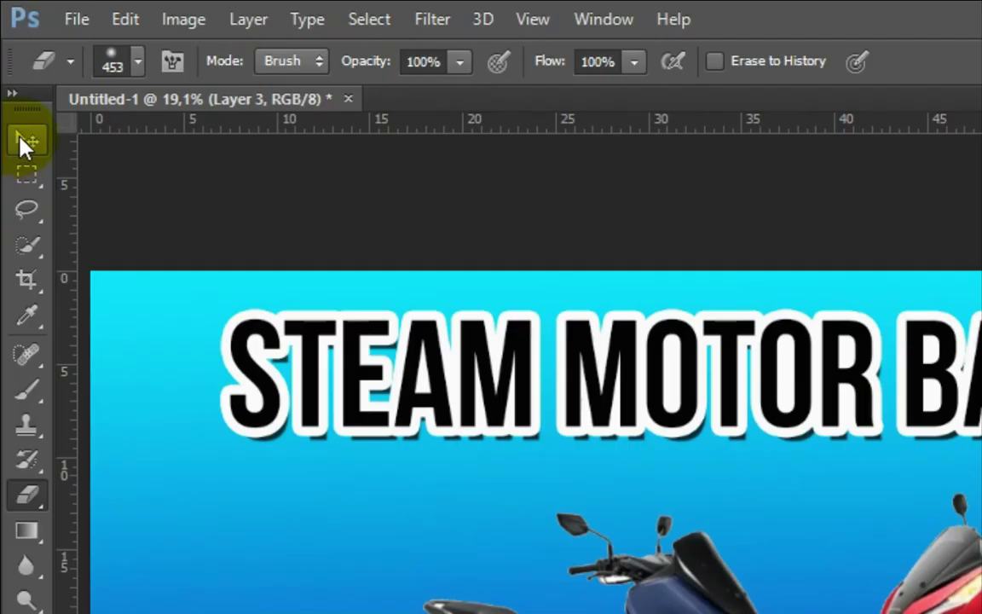
- Move the blue and red motorcycles apart on their layers, leaving a gap between them in the middle of the banner
click(21, 139)
drag(530, 348, 571, 351)
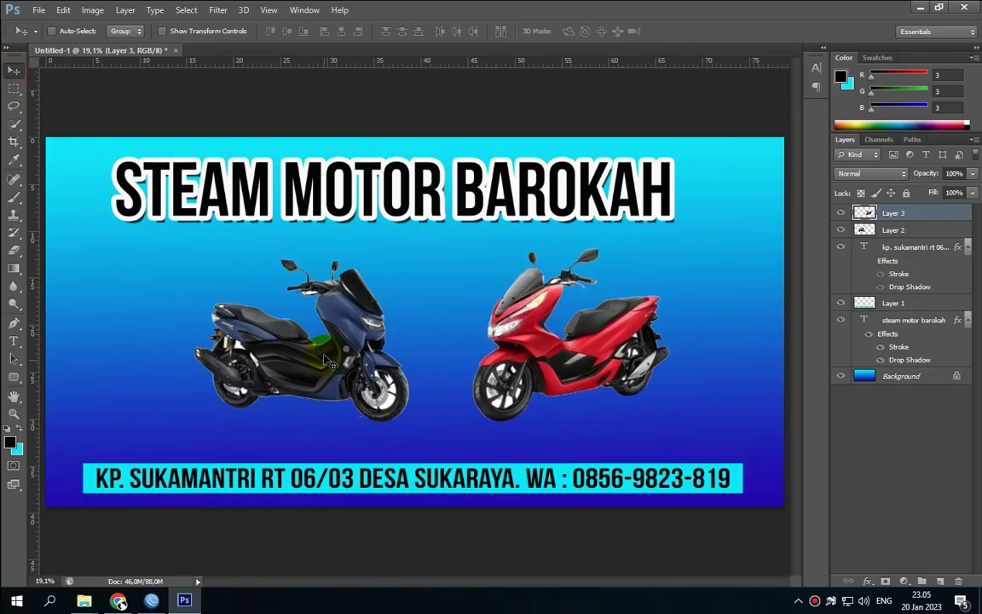
click(912, 230)
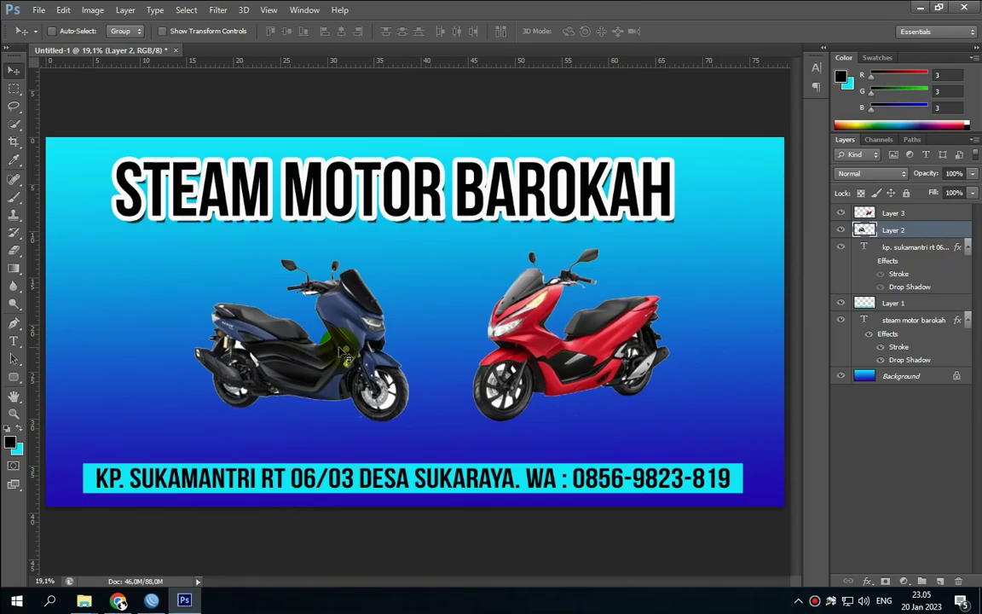
drag(305, 312, 301, 342)
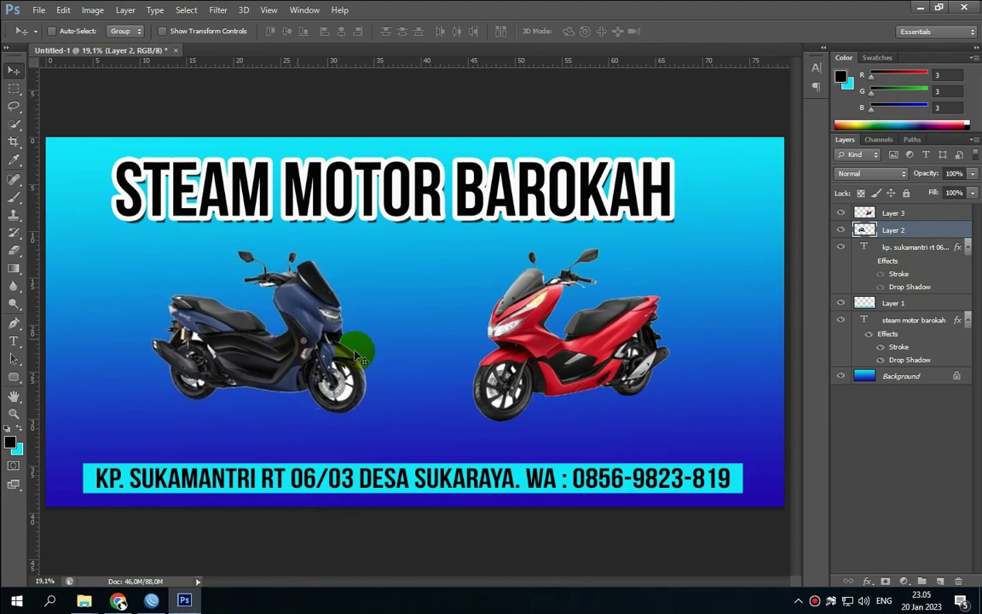
click(894, 213)
drag(572, 360, 565, 361)
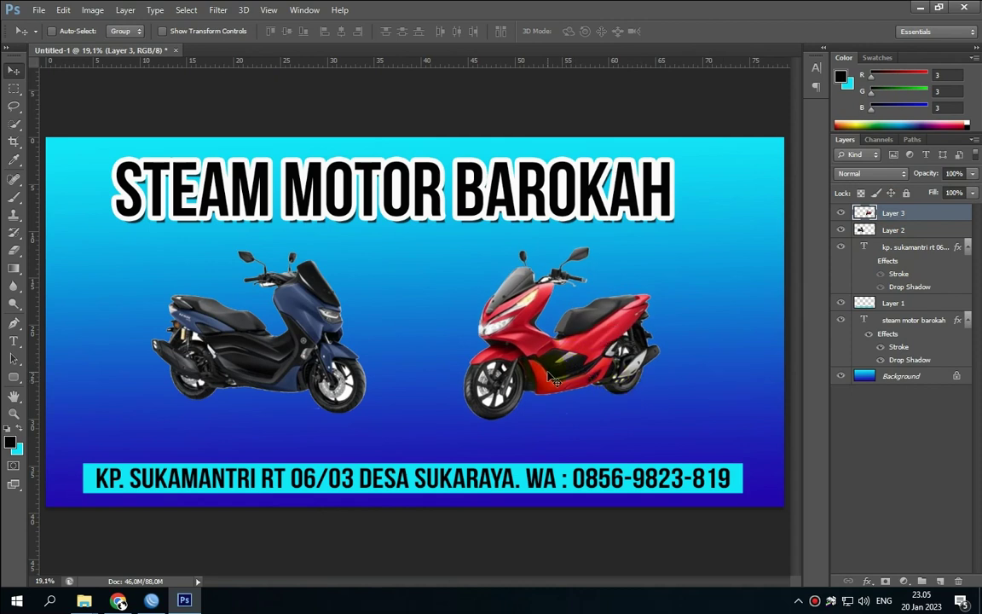
click(39, 10)
click(48, 36)
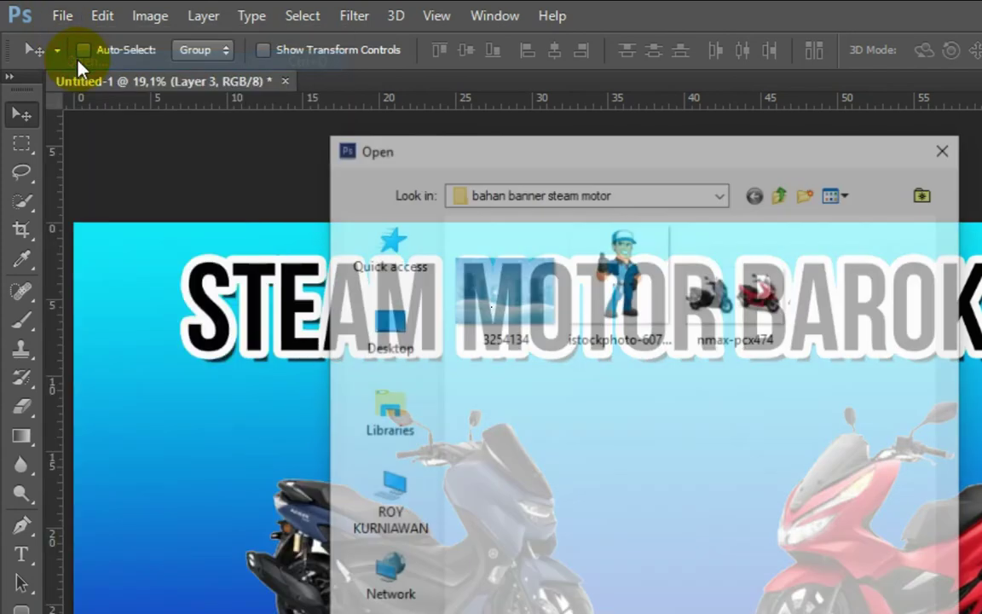
double_click(622, 312)
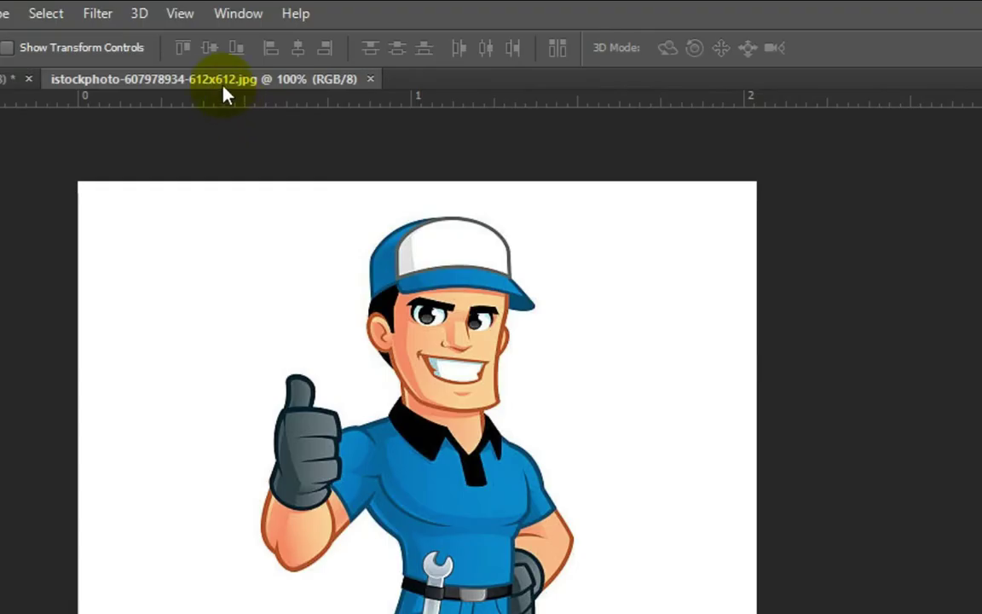
drag(226, 89, 541, 180)
drag(555, 403, 486, 419)
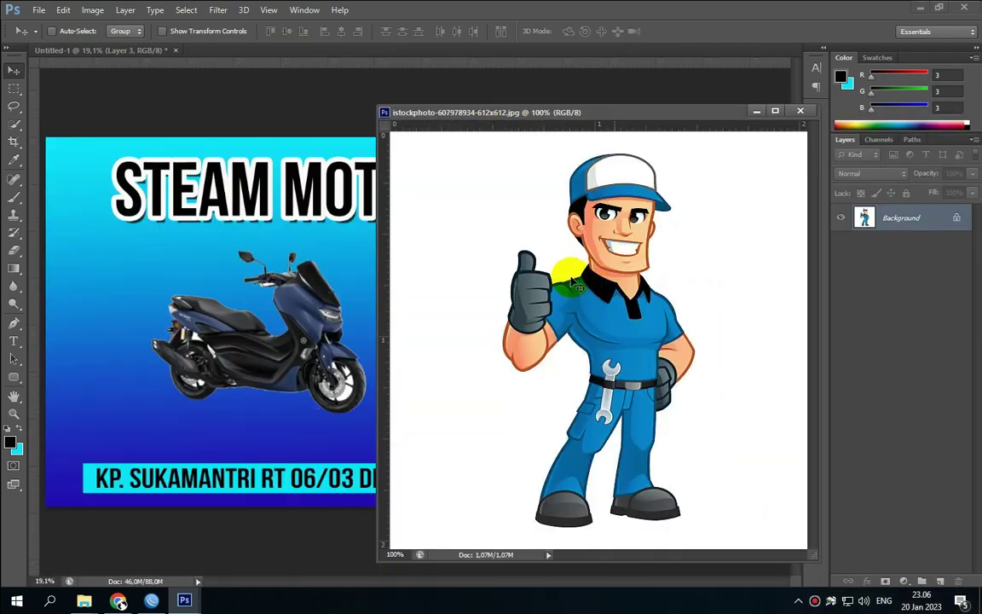
- Copy the mechanic illustration into the banner document and close the source picture
drag(455, 257, 286, 271)
drag(229, 278, 229, 278)
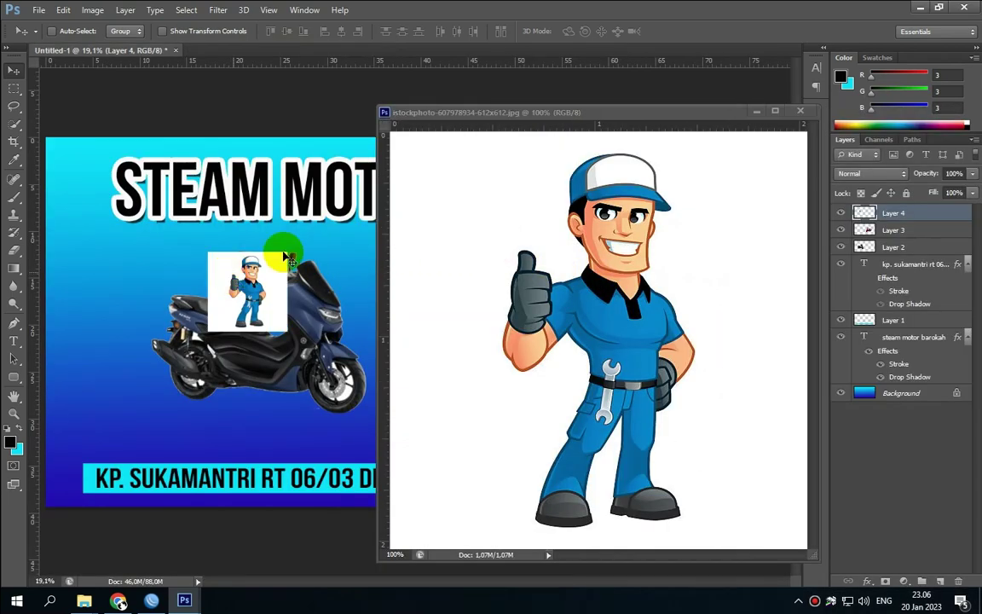
click(800, 110)
- Centre the mechanic picture between the two motorcycles and scale it proportionally to 322.88%
drag(271, 318, 429, 328)
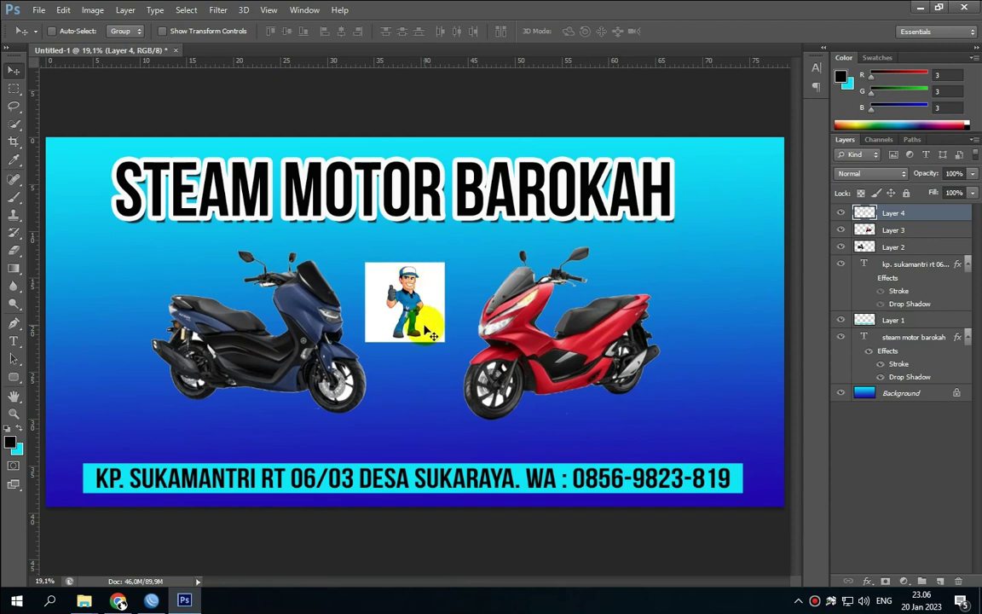
key(ctrl+t)
drag(442, 340, 472, 427)
drag(535, 217, 531, 223)
drag(472, 292, 468, 285)
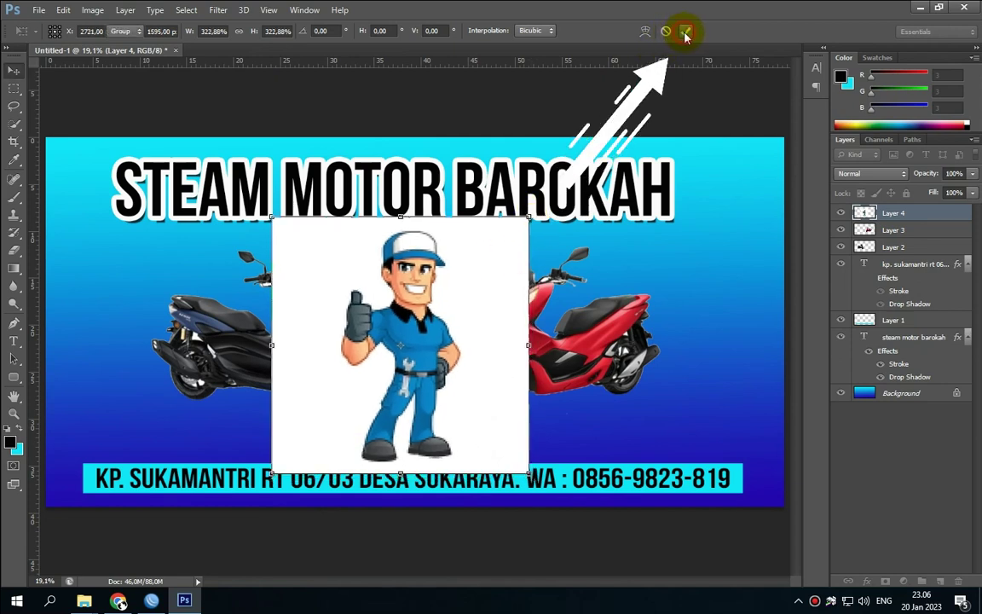
click(685, 31)
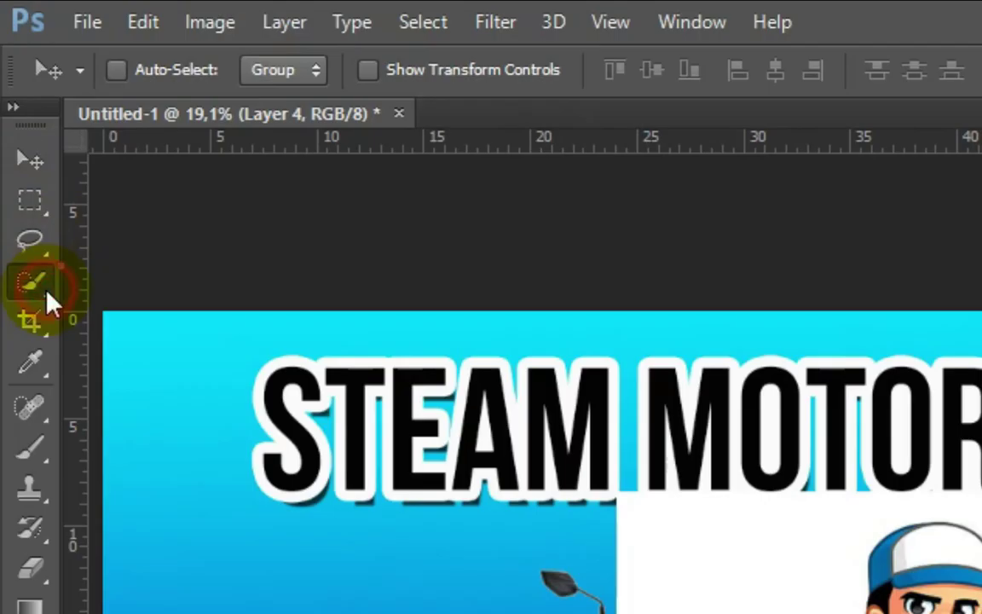
- Select the white background around the mechanic with the Magic Wand tool at tolerance 35 and delete it
click(19, 125)
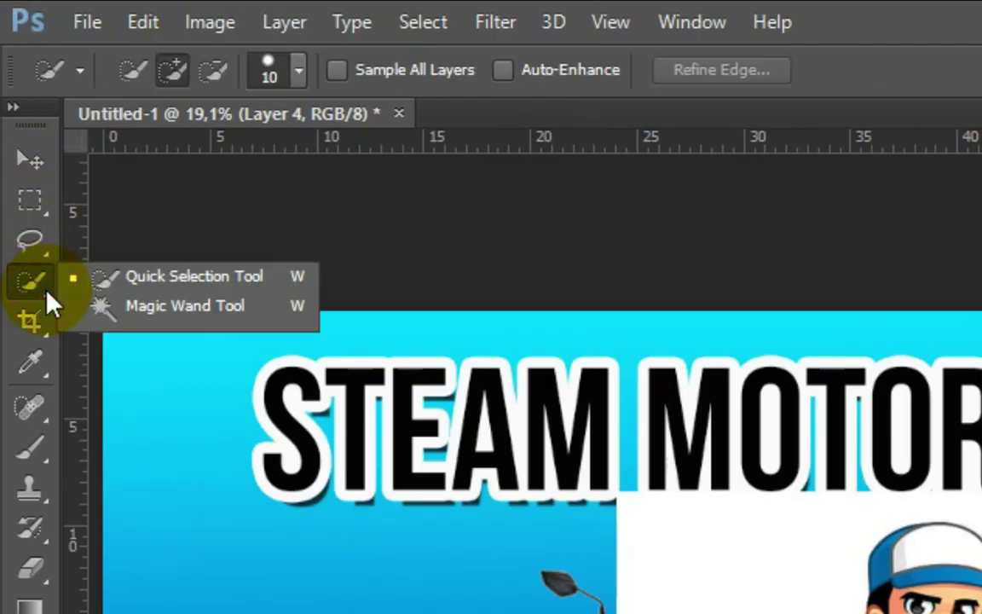
click(124, 307)
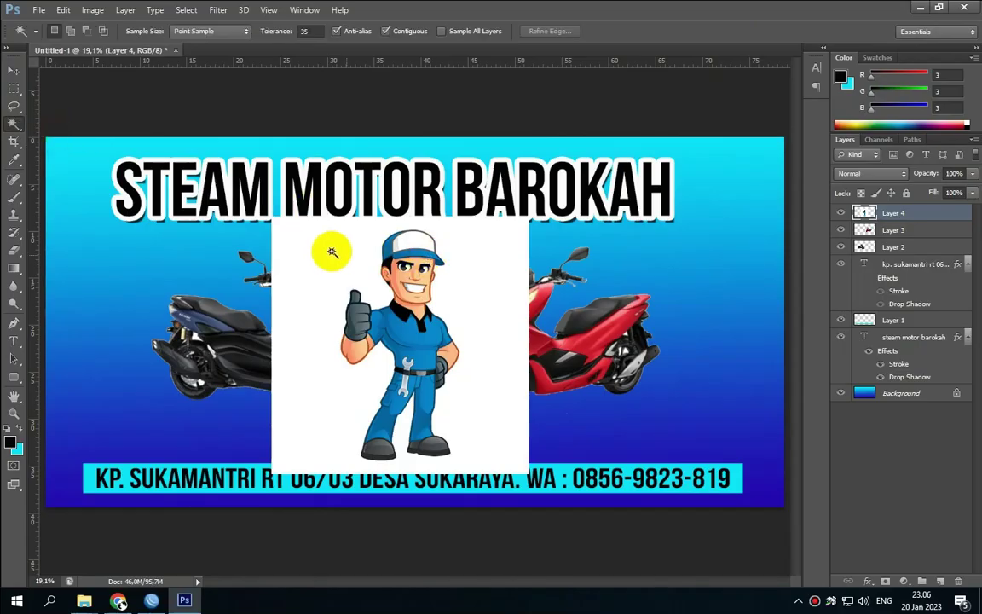
click(744, 572)
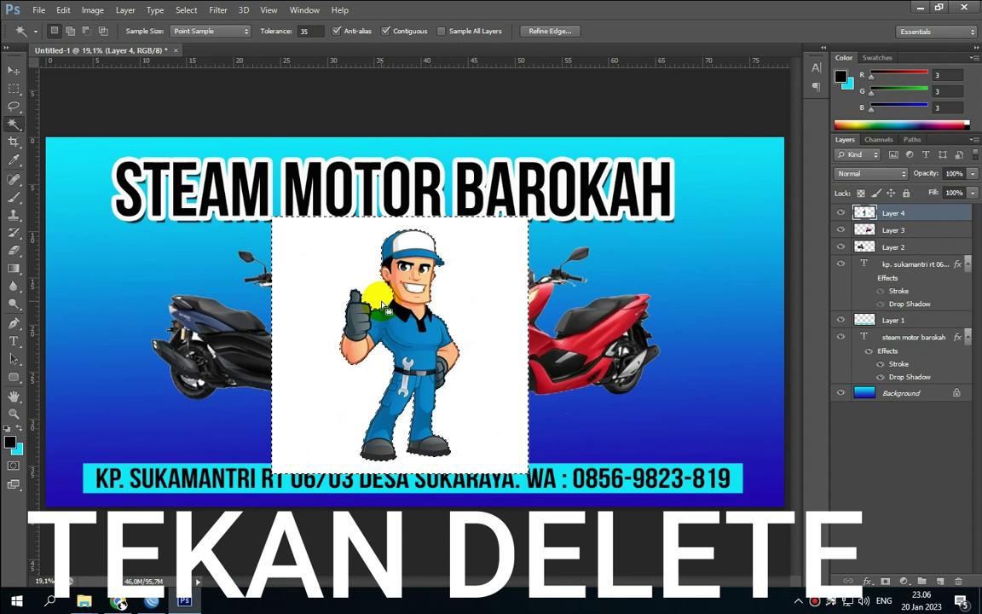
key(Delete)
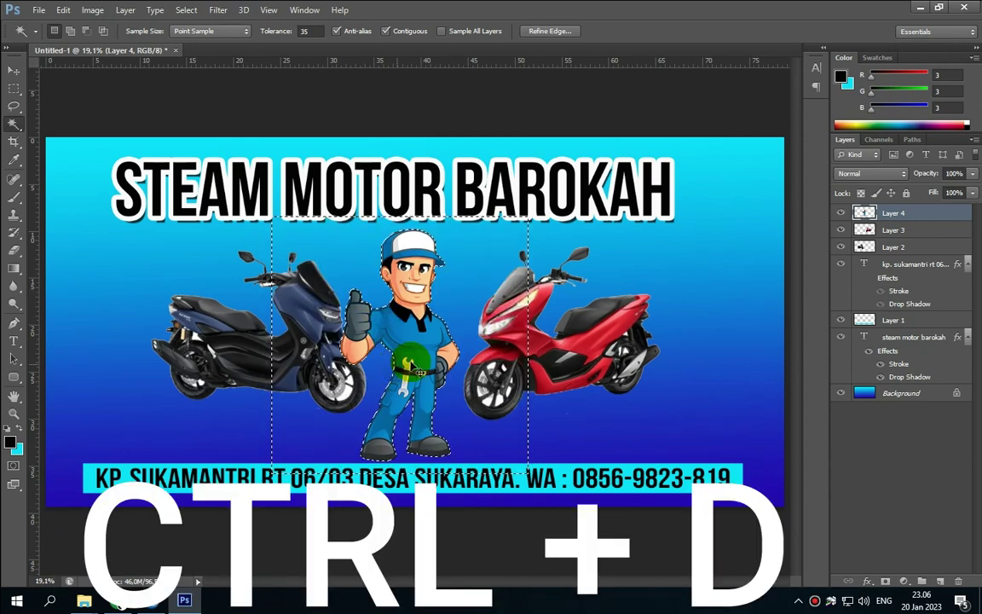
- Deselect the cut-out area and move the mechanic slightly to the right between the two motorcycles
key(ctrl+d)
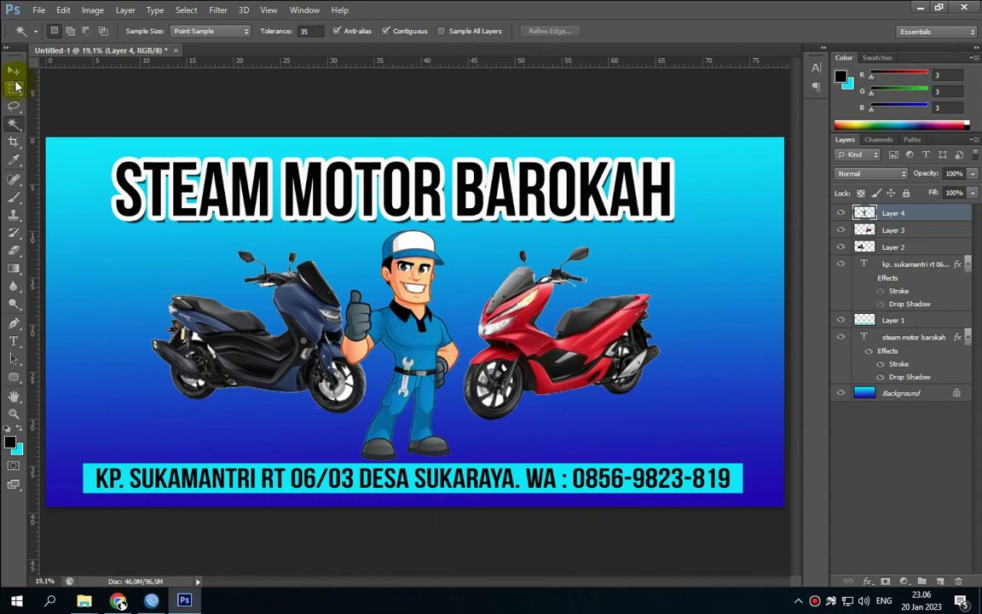
key(v)
mouse_move(411, 341)
mouse_down()
mouse_move(415, 270)
mouse_move(418, 344)
mouse_up()
click(530, 338)
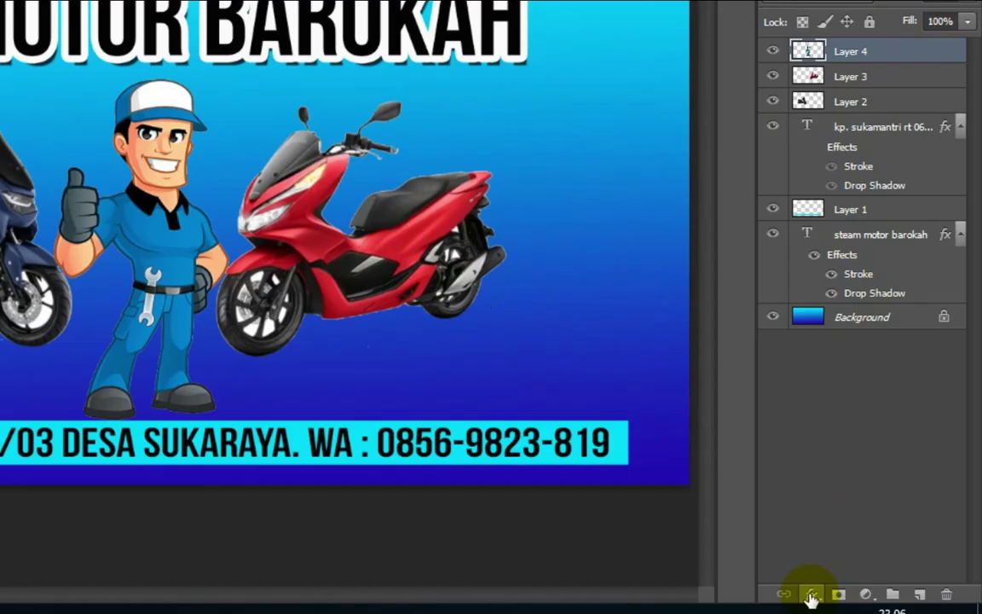
- Add a white outside stroke of 24 px to the mechanic's layer
click(812, 595)
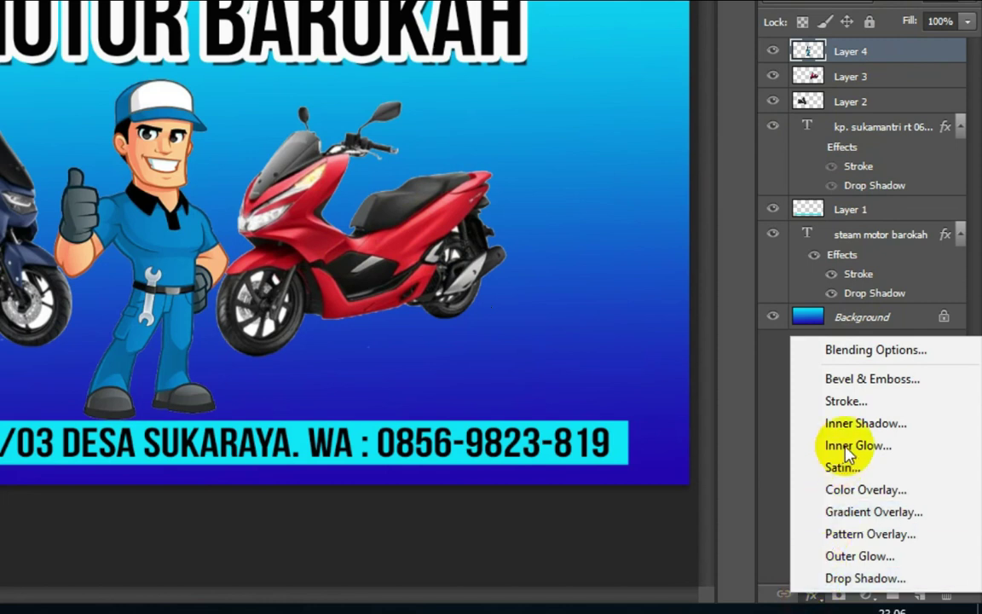
click(865, 403)
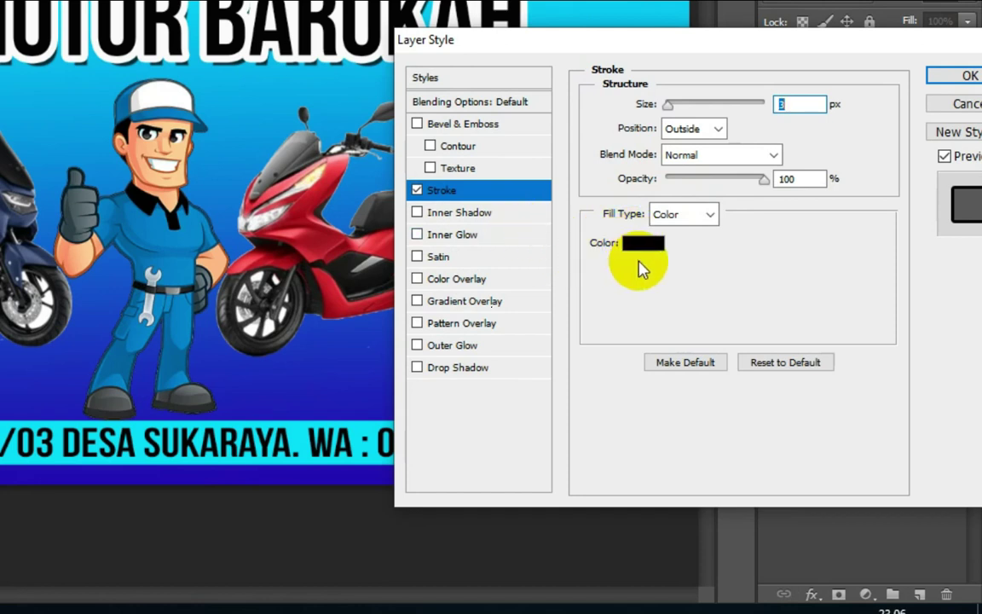
click(655, 246)
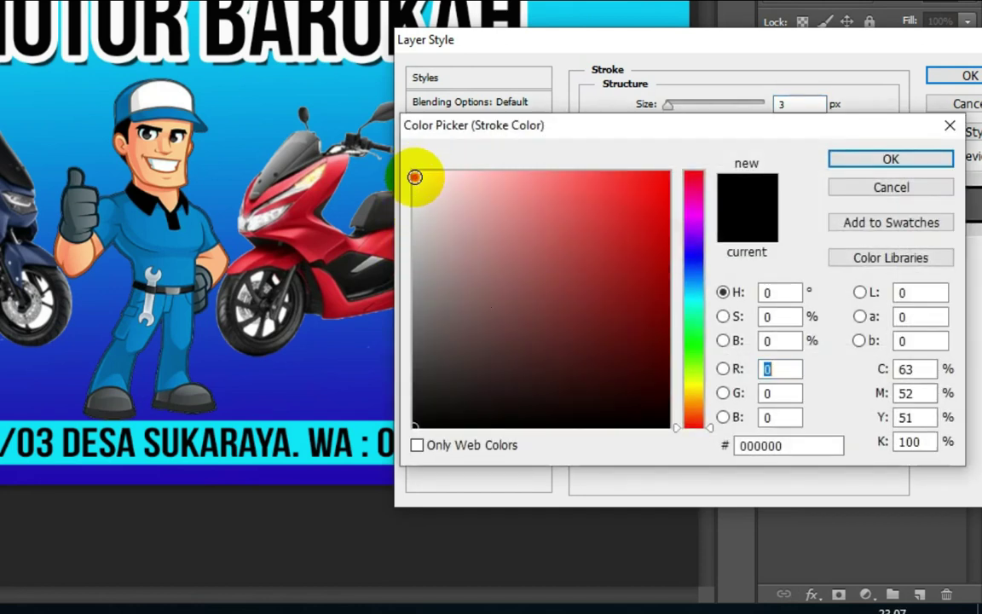
click(415, 176)
click(890, 161)
click(671, 104)
drag(671, 104, 682, 111)
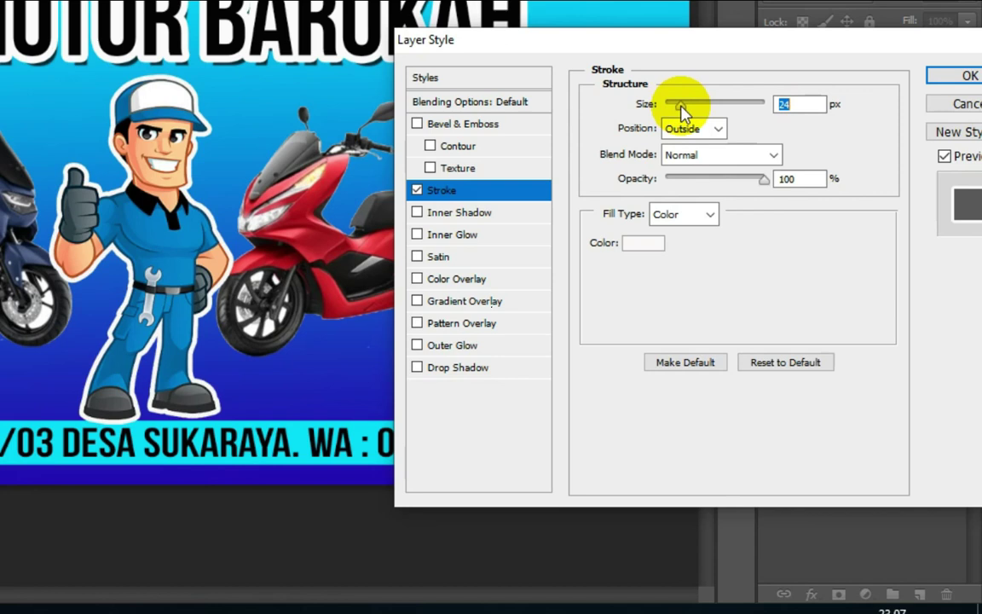
- Add a drop shadow to the mechanic with its distance increased to about 70 px and apply the layer style
click(455, 374)
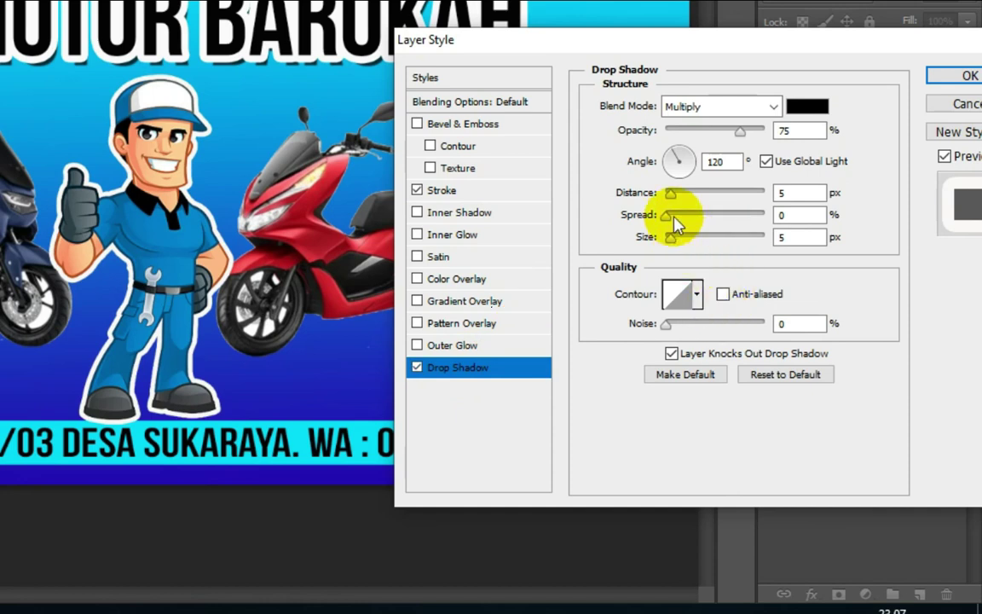
drag(672, 194, 723, 212)
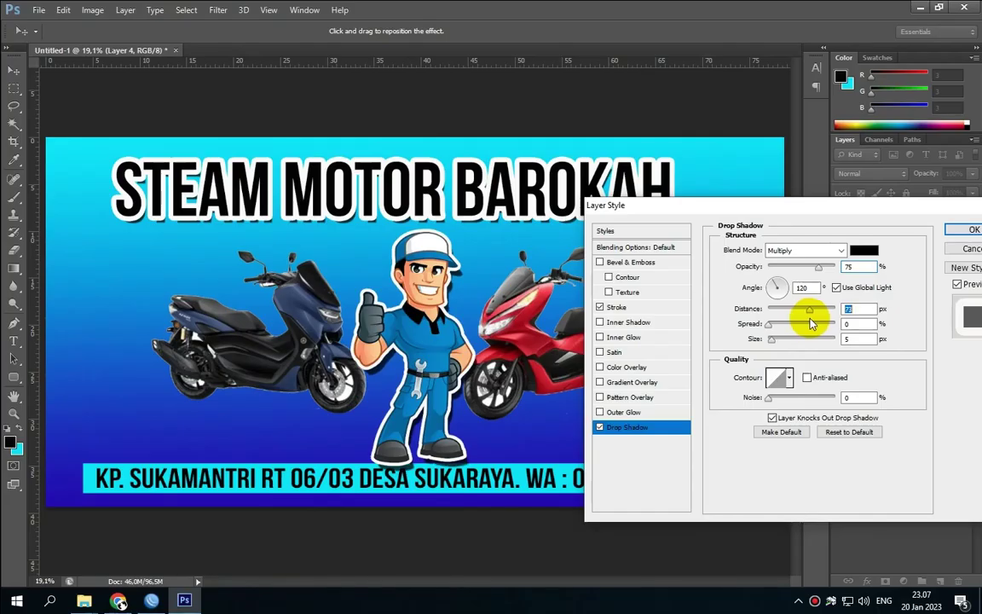
click(962, 229)
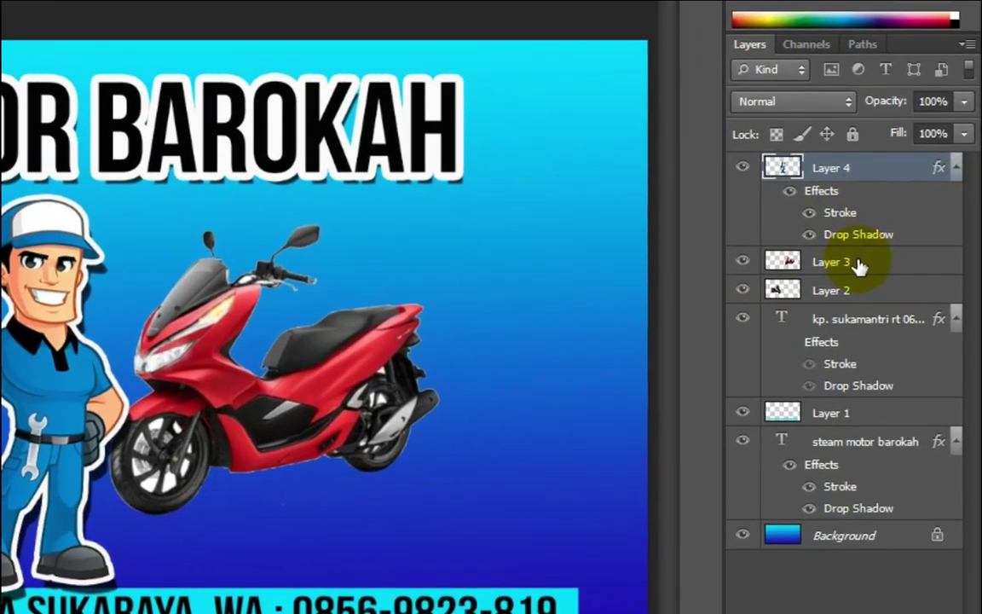
- Shift the red motorcycle slightly right, away from the mechanic, and give it an outer glow with a size of 76 px
click(911, 270)
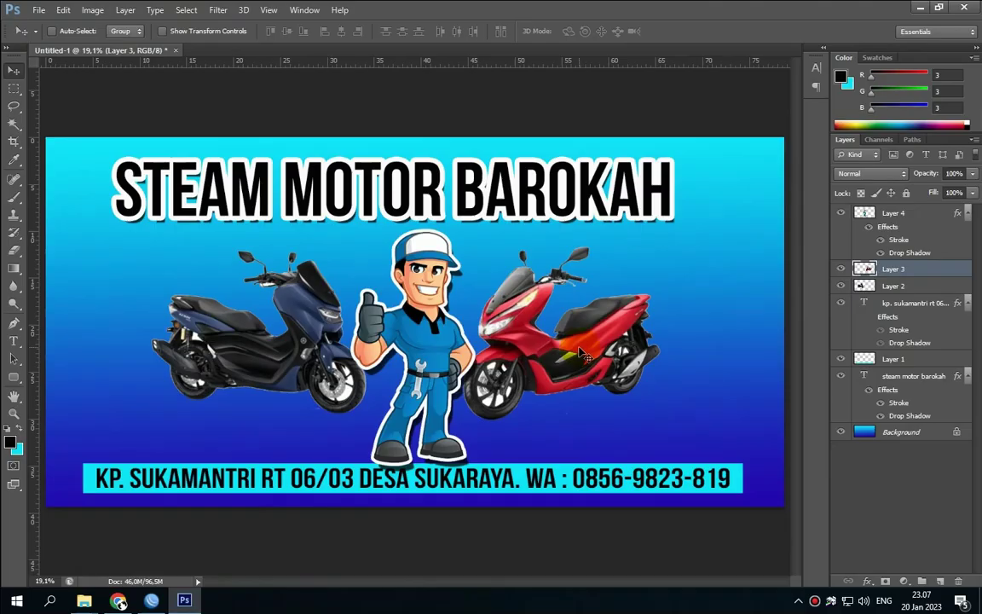
drag(566, 350, 590, 350)
click(889, 289)
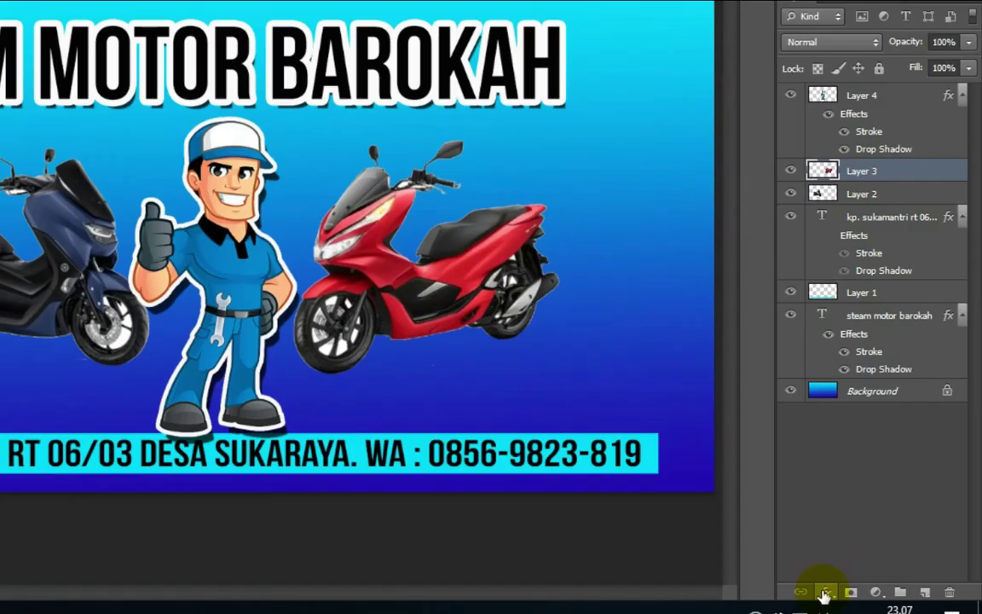
click(866, 582)
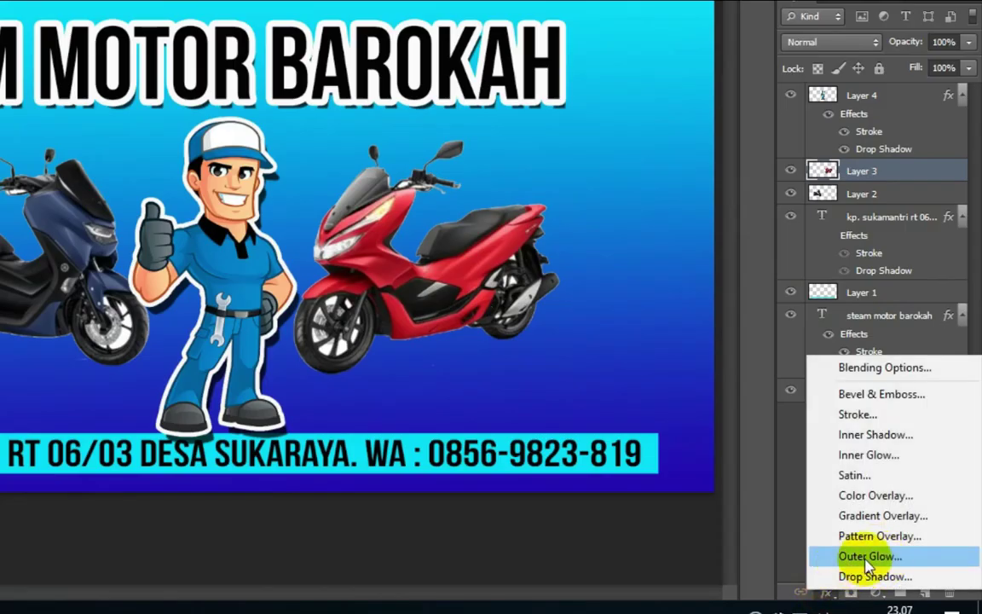
click(891, 557)
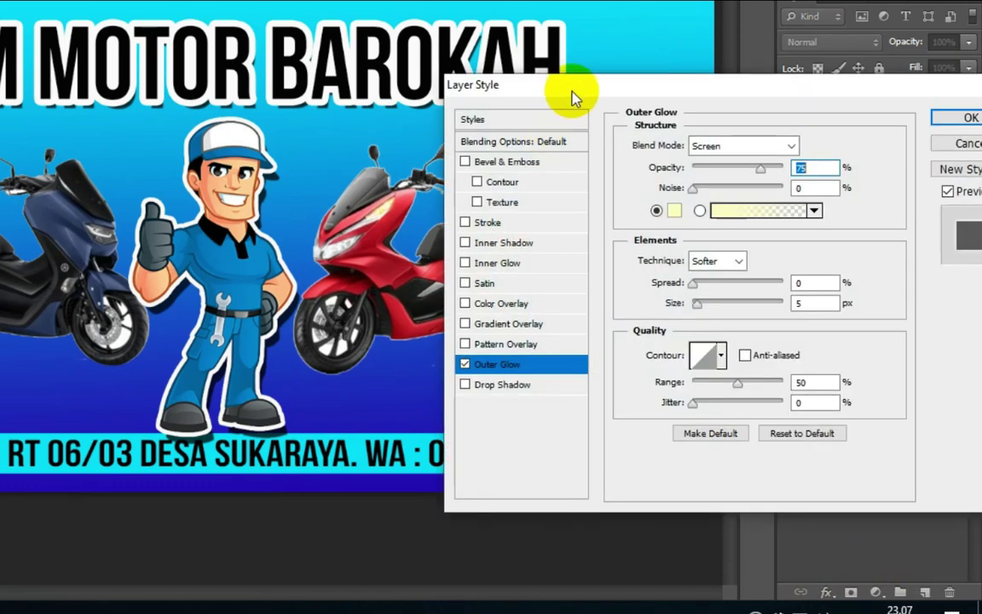
drag(574, 96, 612, 3)
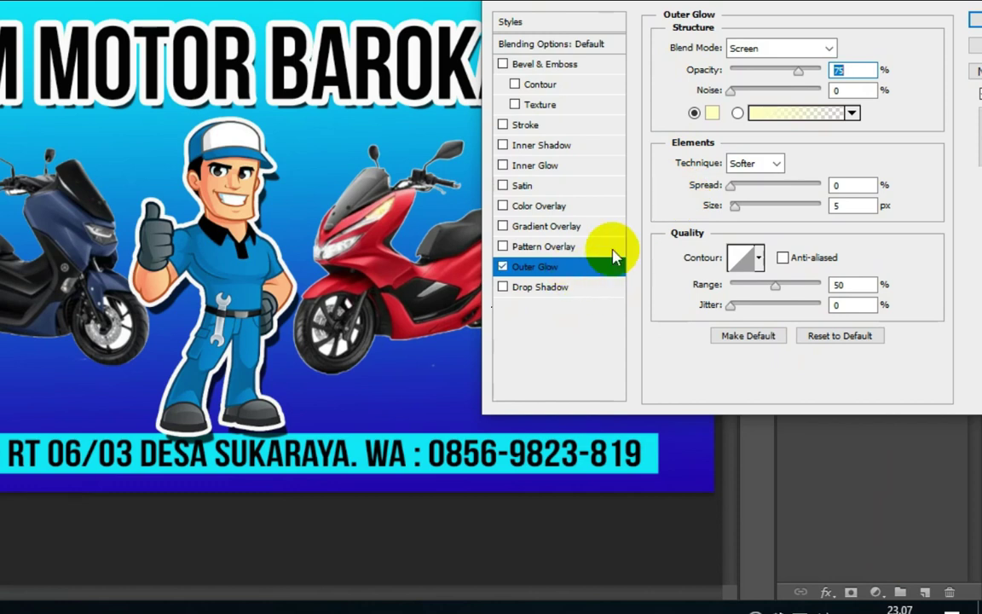
drag(740, 215, 764, 220)
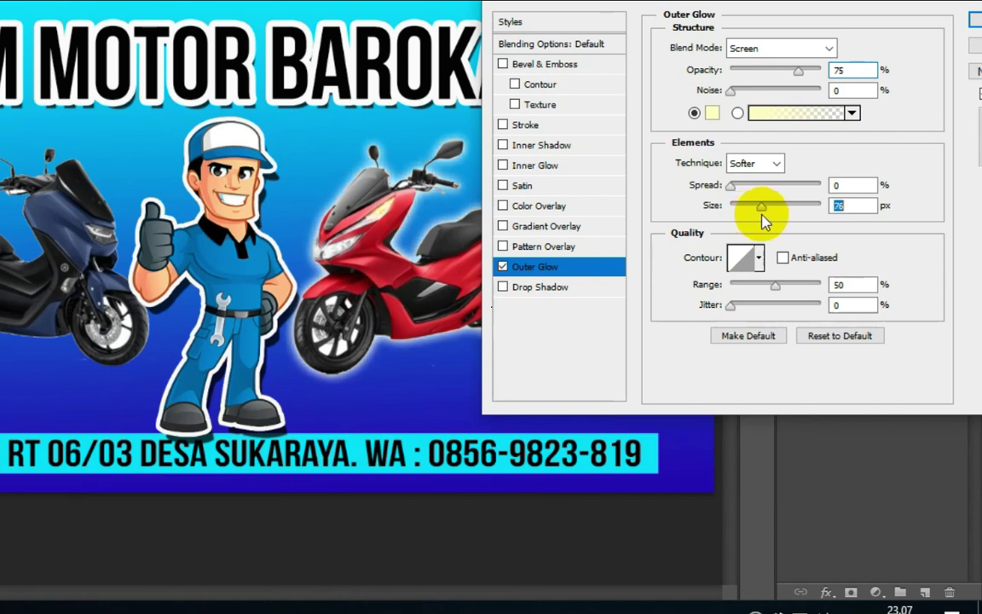
drag(884, 2, 759, 2)
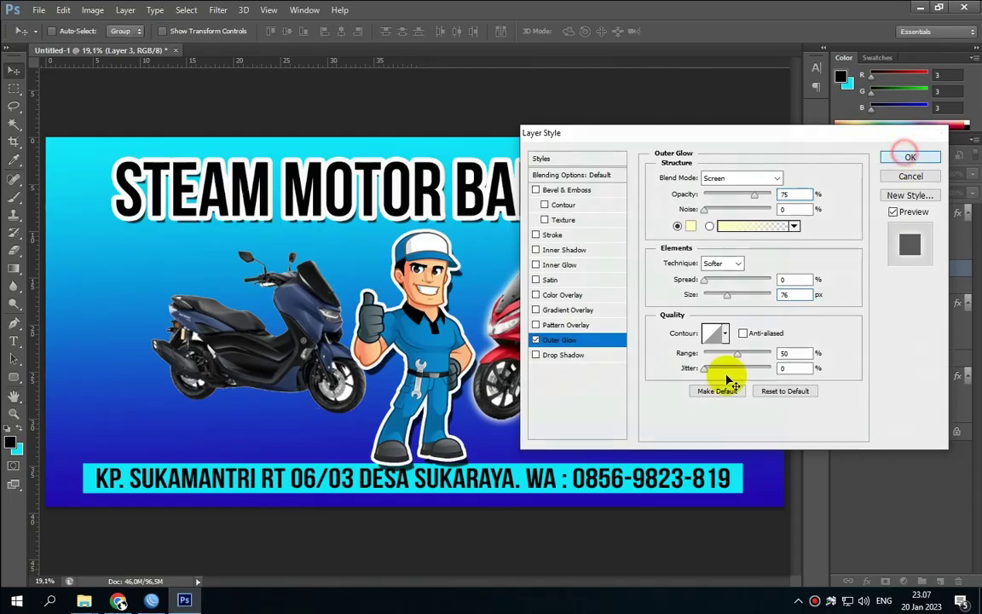
click(883, 20)
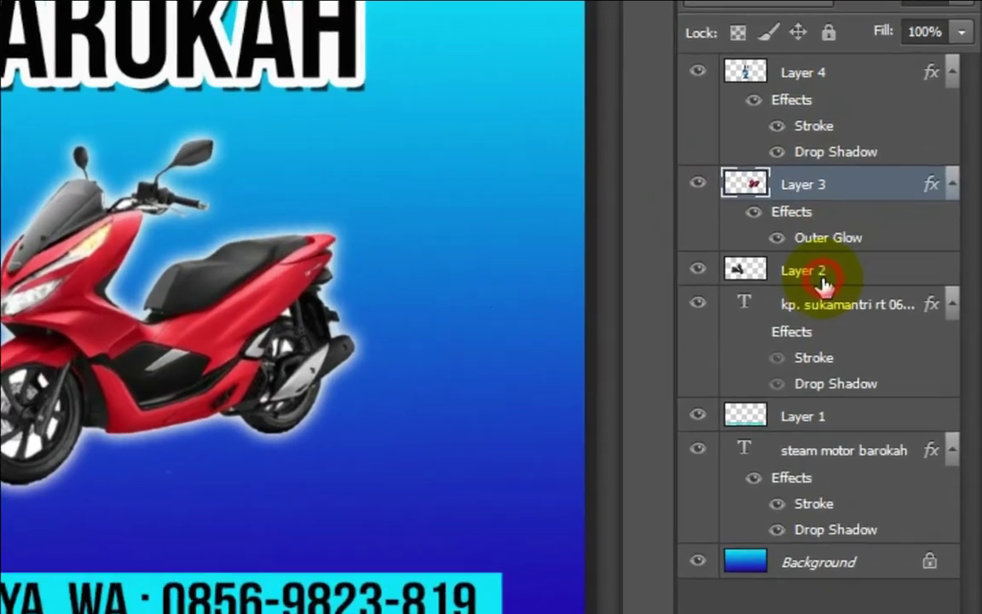
- Give the blue motorcycle an outer glow with a size of 76 px and shift it slightly left and down
click(840, 242)
click(868, 582)
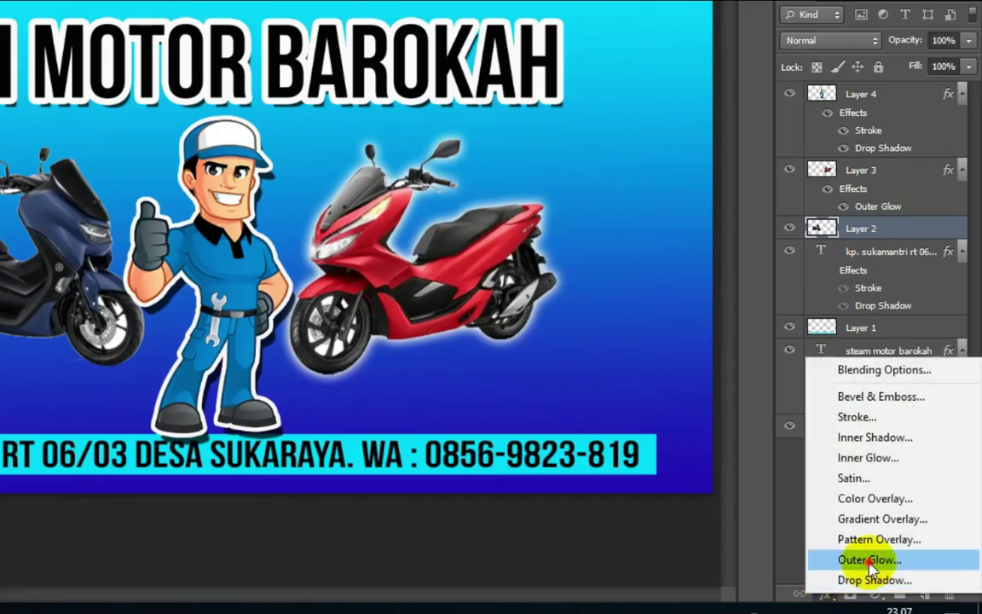
click(865, 560)
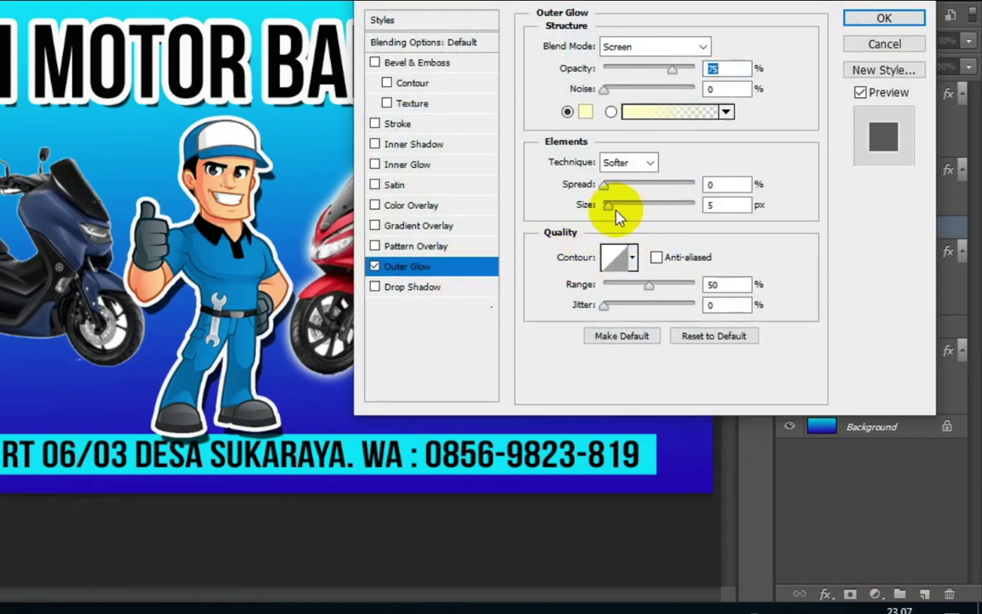
drag(608, 207, 637, 207)
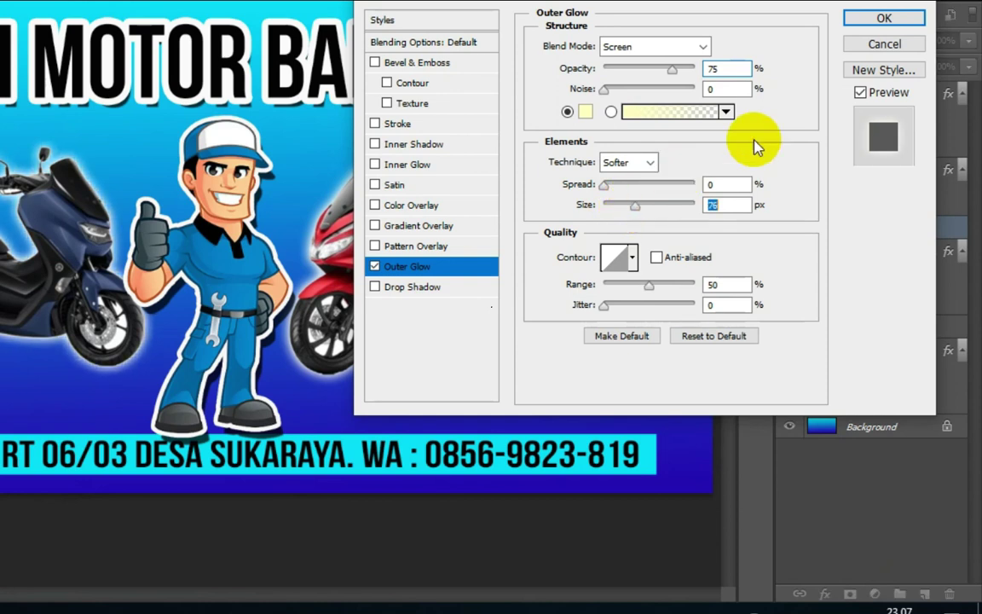
click(882, 19)
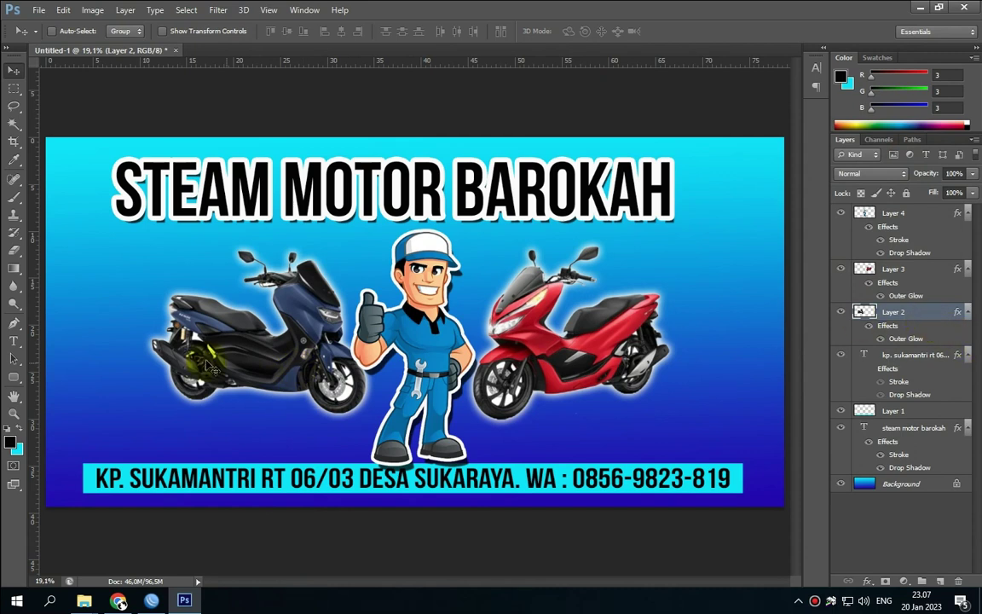
drag(282, 336, 274, 340)
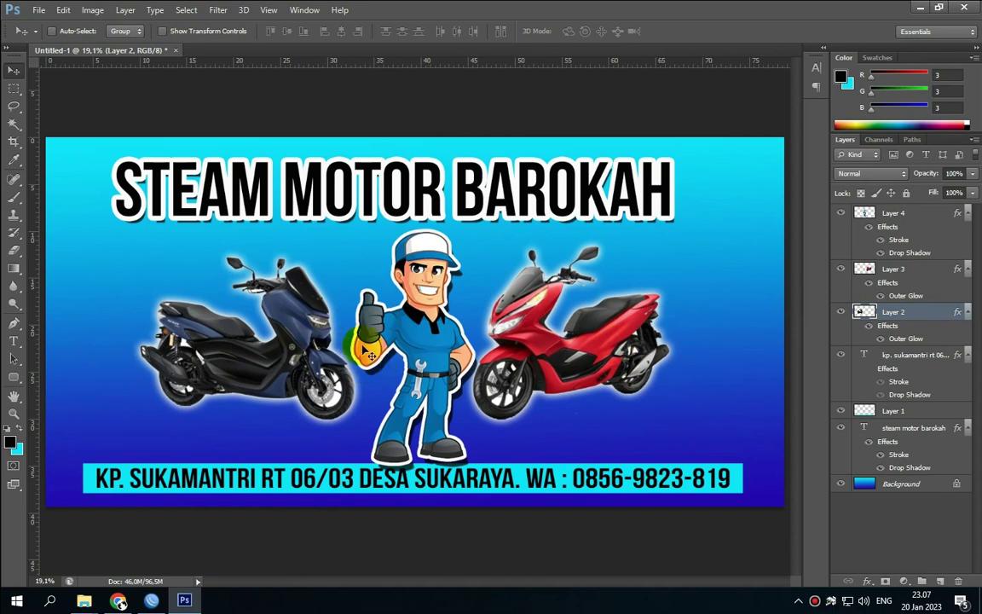
- Open the snowy landscape picture 3254134.jpg and float it in its own window over the banner
click(38, 9)
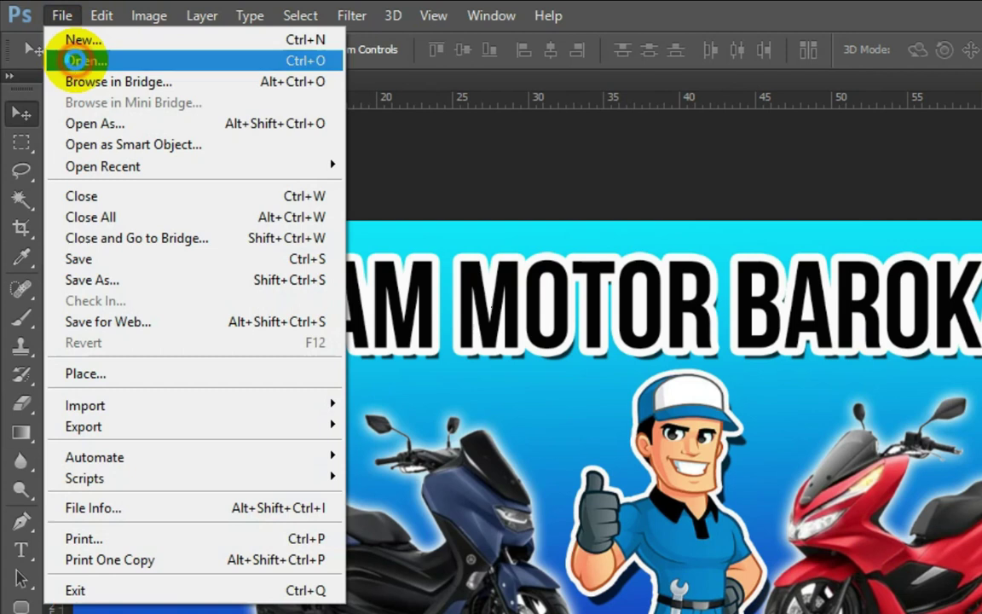
click(84, 61)
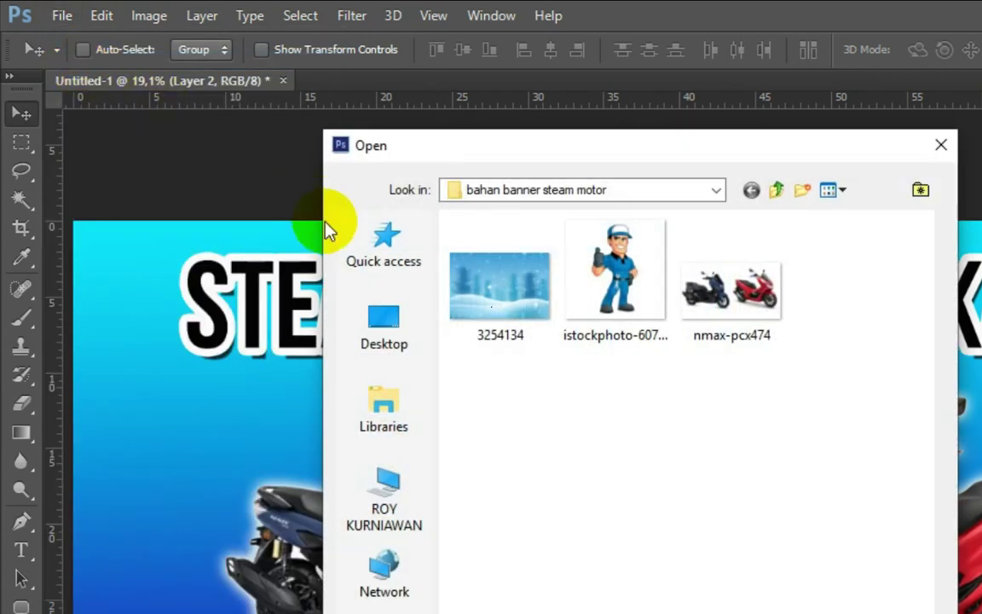
click(522, 307)
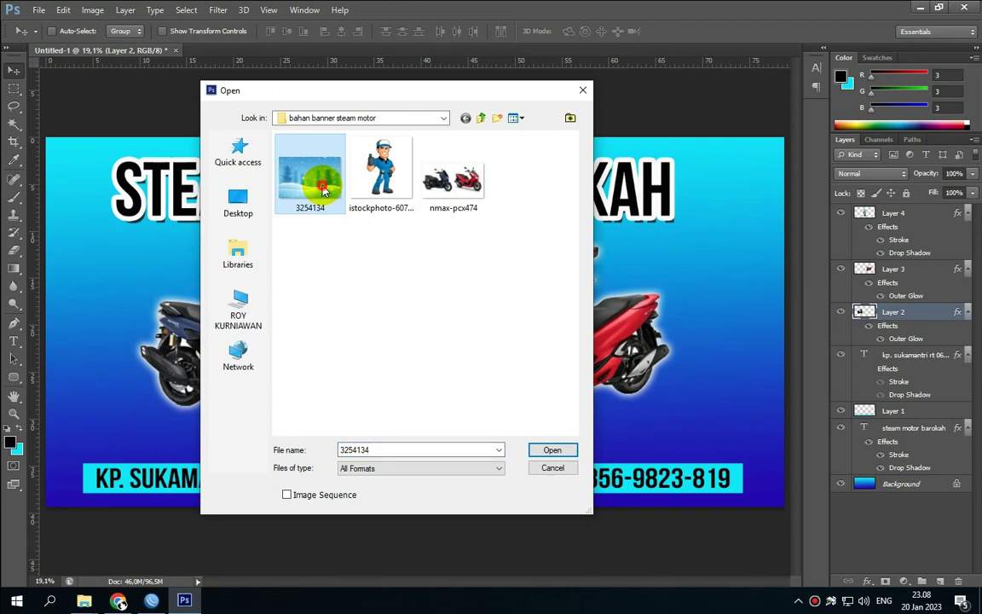
double_click(323, 191)
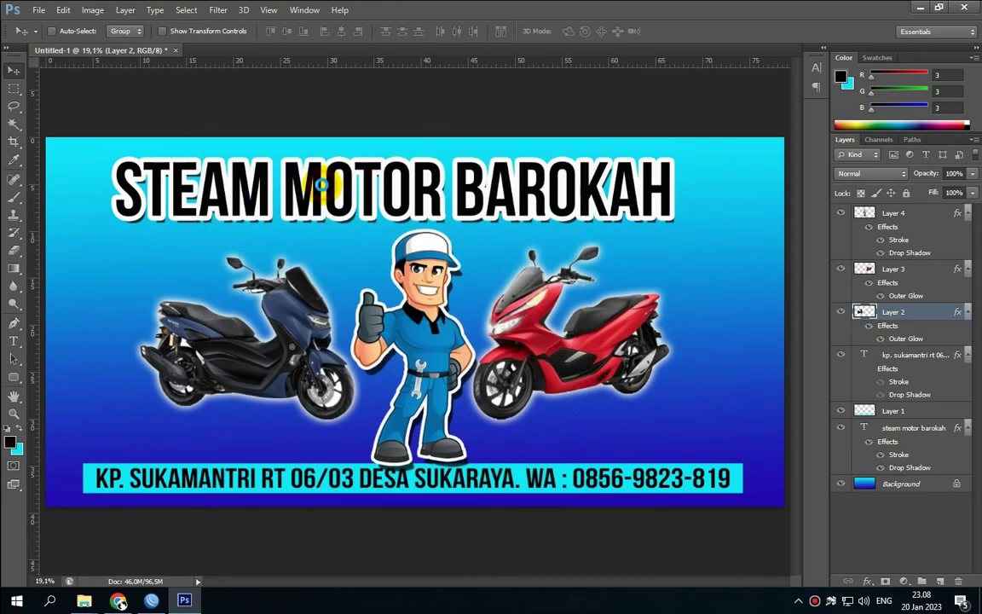
drag(255, 53, 341, 143)
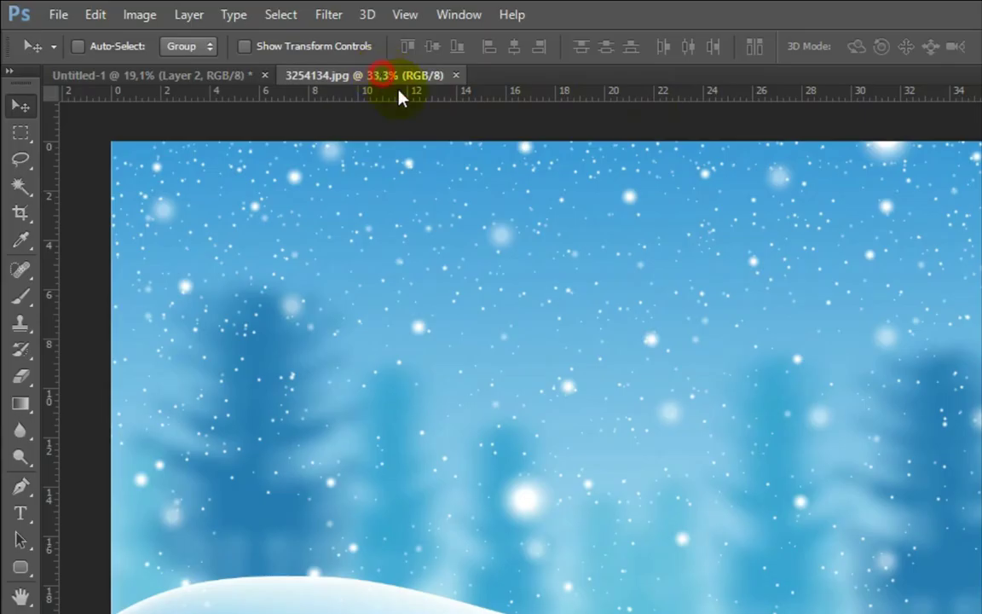
drag(559, 191, 643, 110)
- Copy the snowy landscape into the banner document and close the source picture
drag(659, 310, 460, 358)
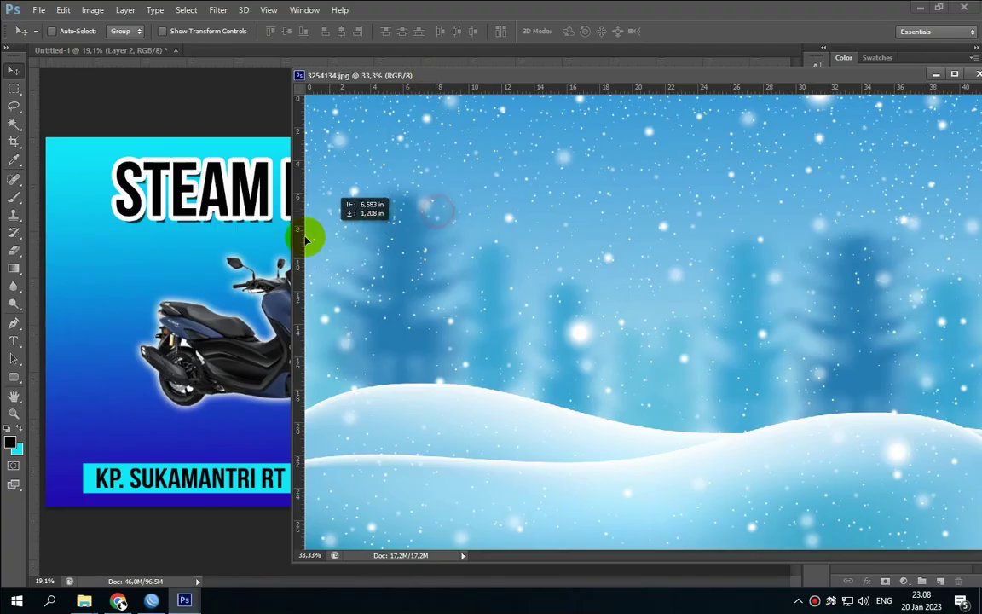
drag(305, 241, 155, 278)
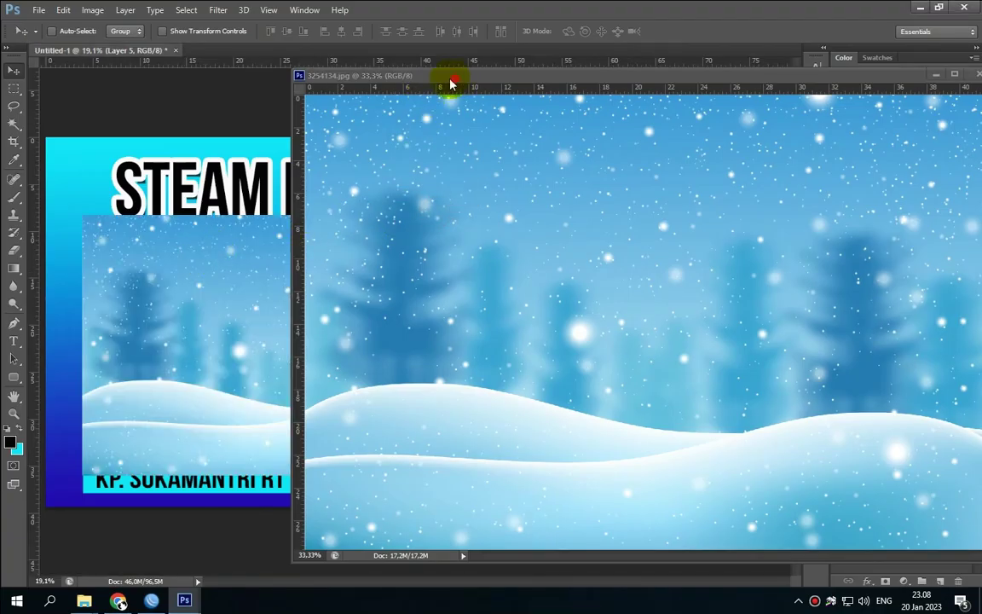
drag(457, 79, 301, 96)
mouse_move(642, 96)
mouse_down()
mouse_move(585, 93)
mouse_move(632, 91)
mouse_up()
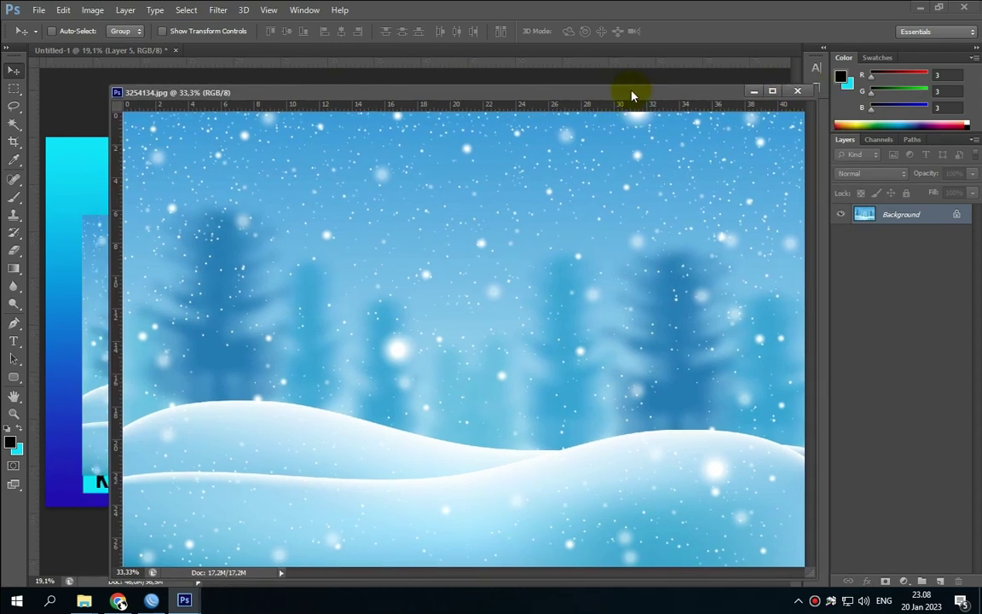
click(797, 94)
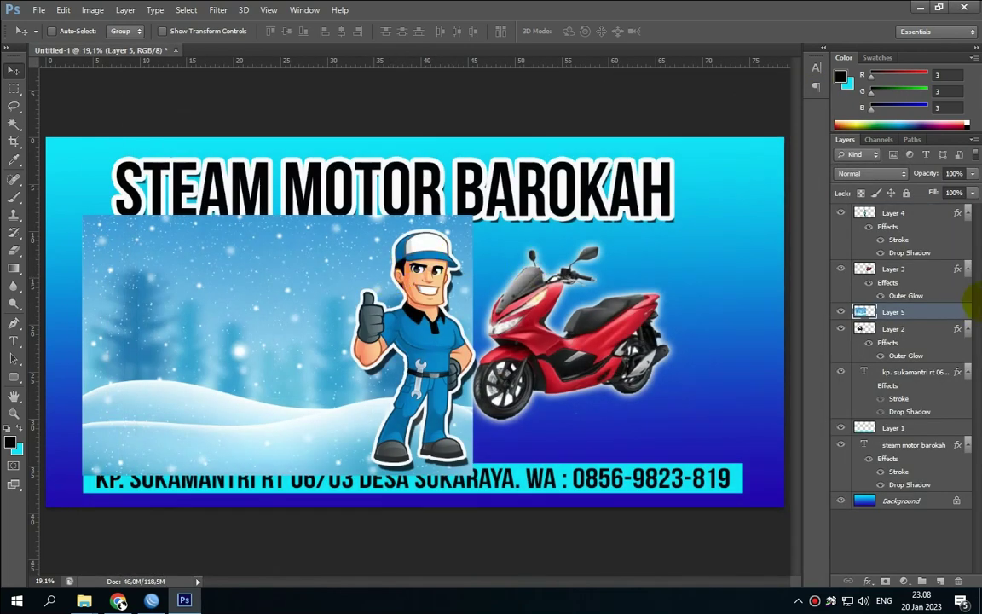
- Move the snowy landscape up over the middle of the banner and scale it proportionally to about 133.6%
drag(241, 281, 276, 205)
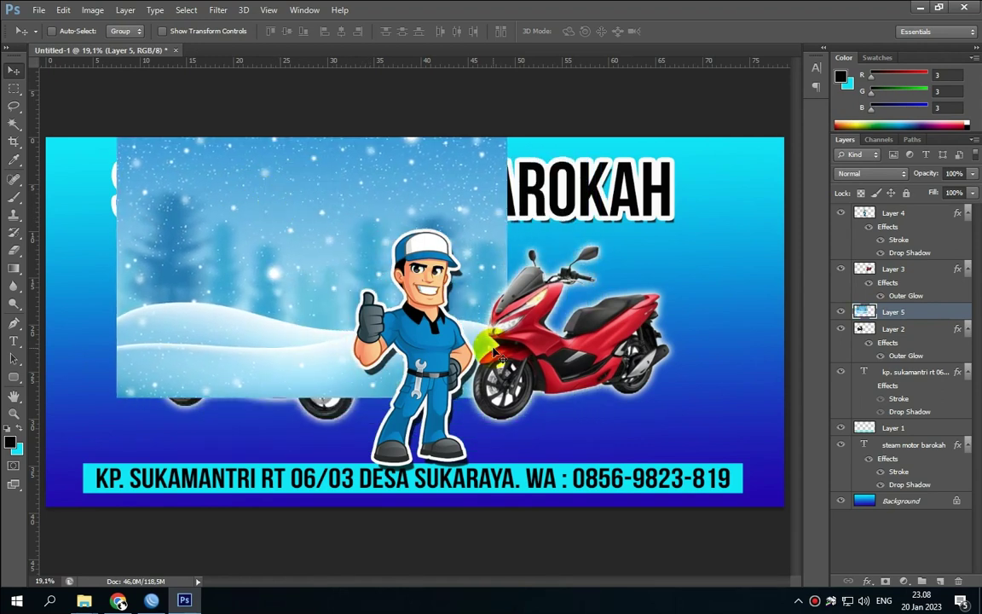
key(ctrl+t)
drag(506, 398, 667, 477)
drag(612, 449, 585, 422)
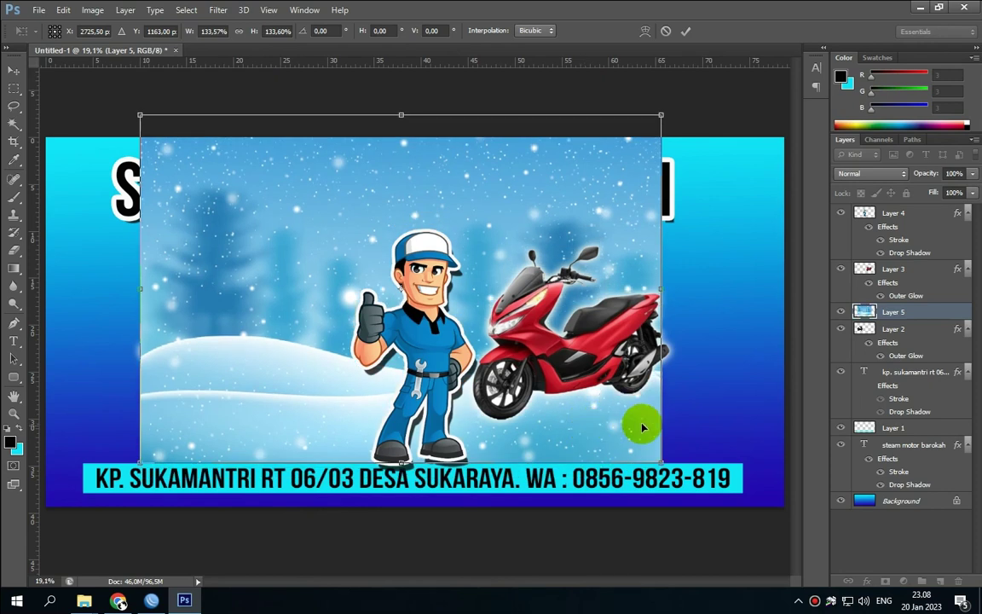
click(689, 36)
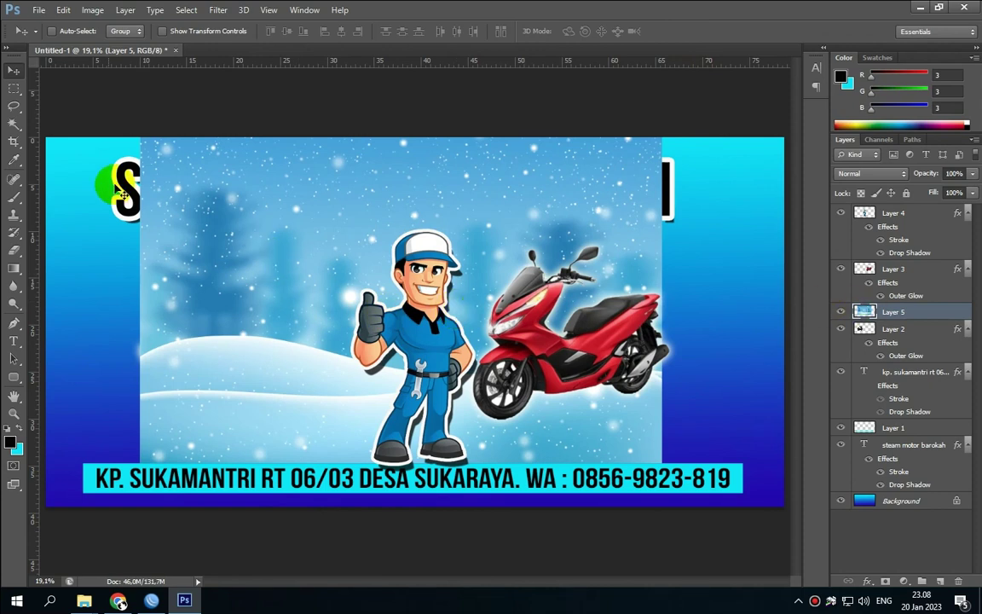
- Move the snowy landscape layer down the stack so it sits beneath the heading text and directly above the background
click(905, 316)
drag(905, 316, 912, 403)
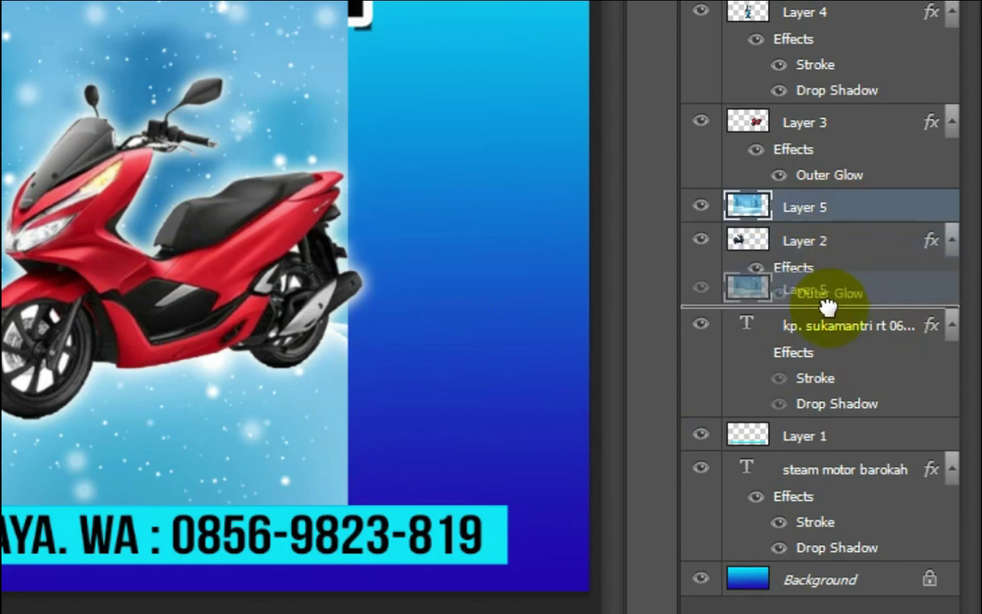
drag(838, 388, 843, 408)
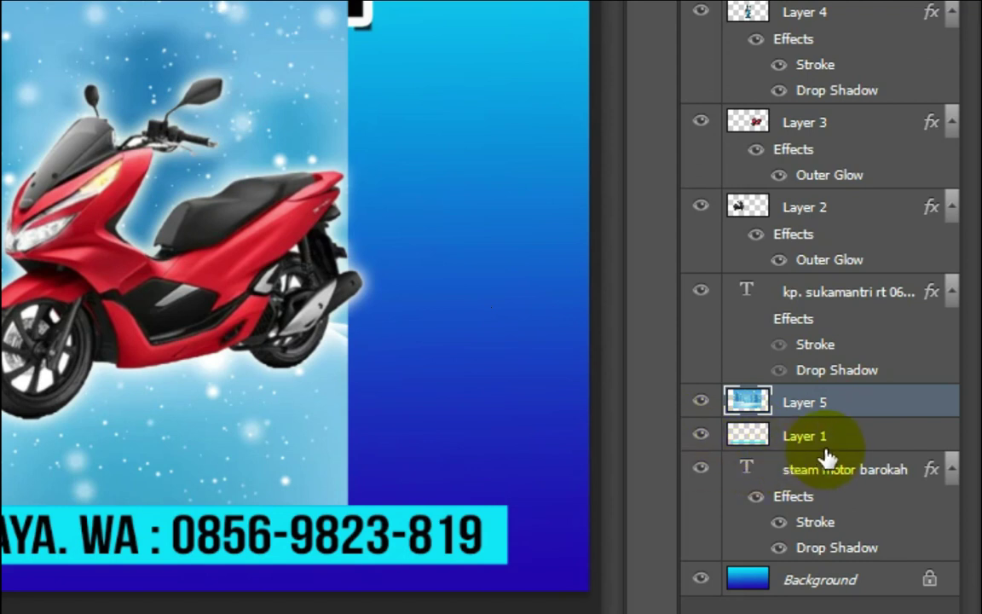
drag(831, 410, 835, 535)
drag(841, 547, 840, 547)
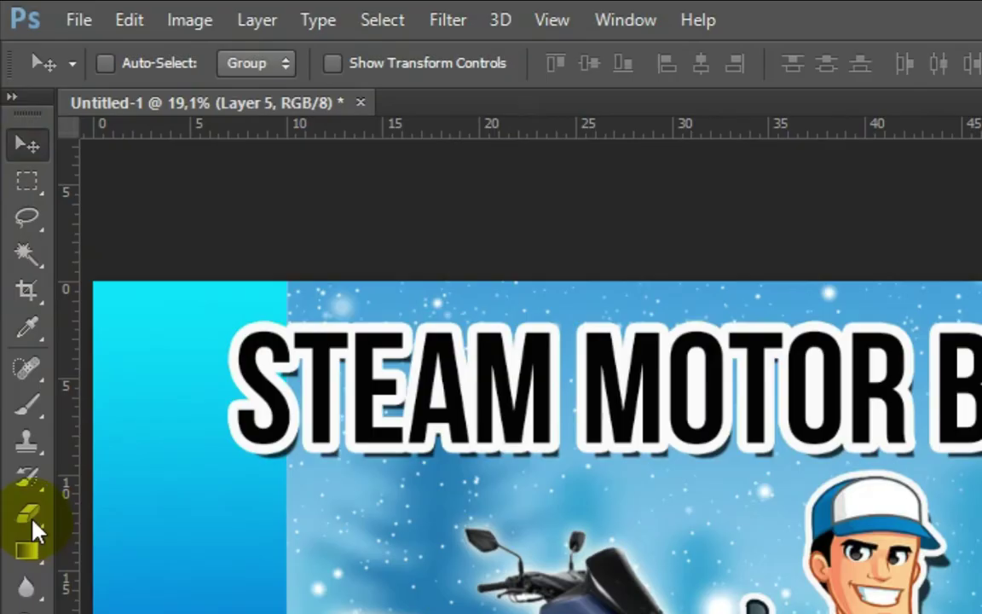
- Set up the Eraser tool with a soft 825 px brush at 0% hardness and 10% opacity
click(14, 253)
drag(32, 518, 134, 518)
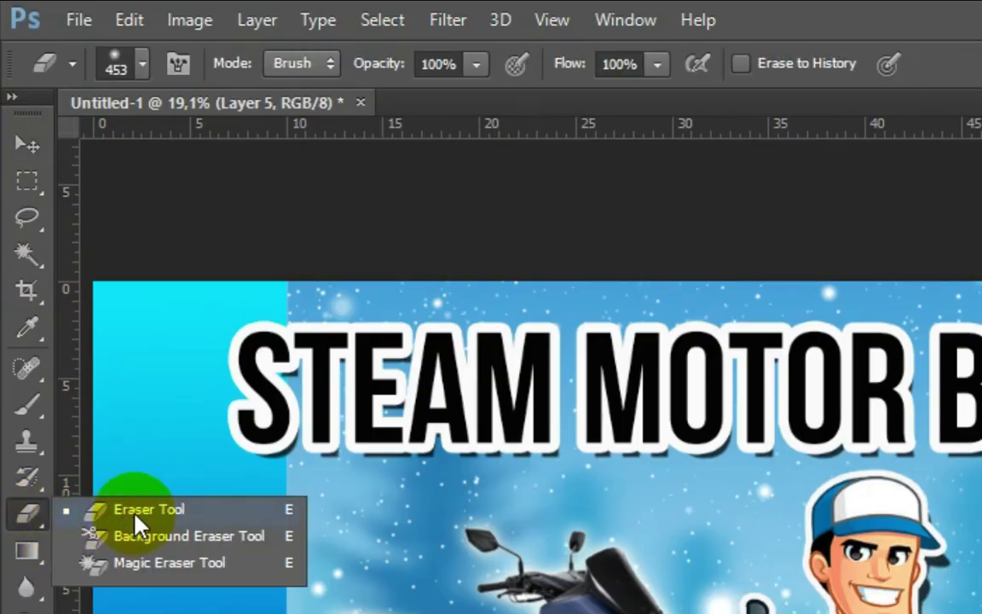
click(134, 519)
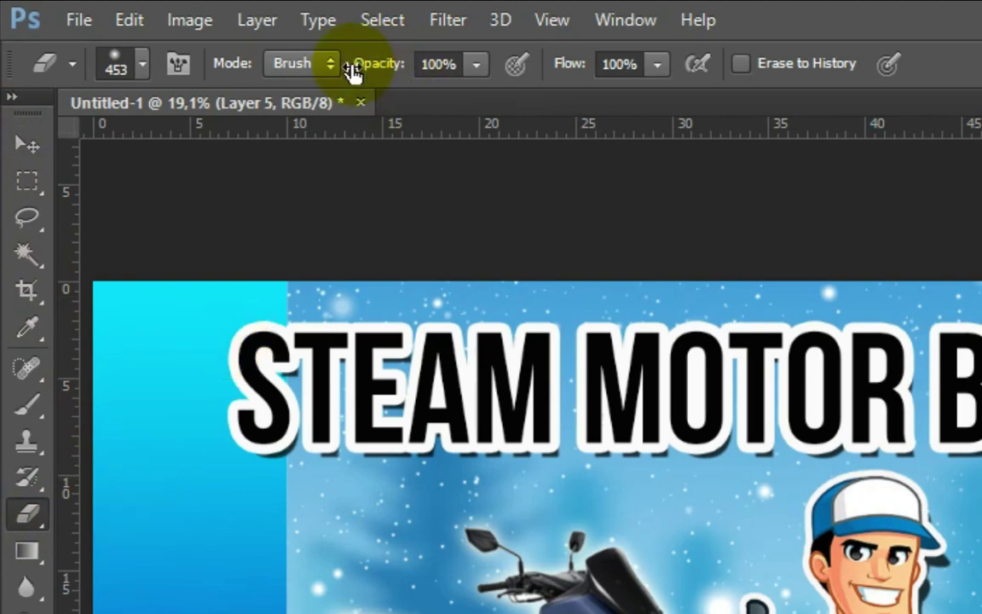
click(143, 63)
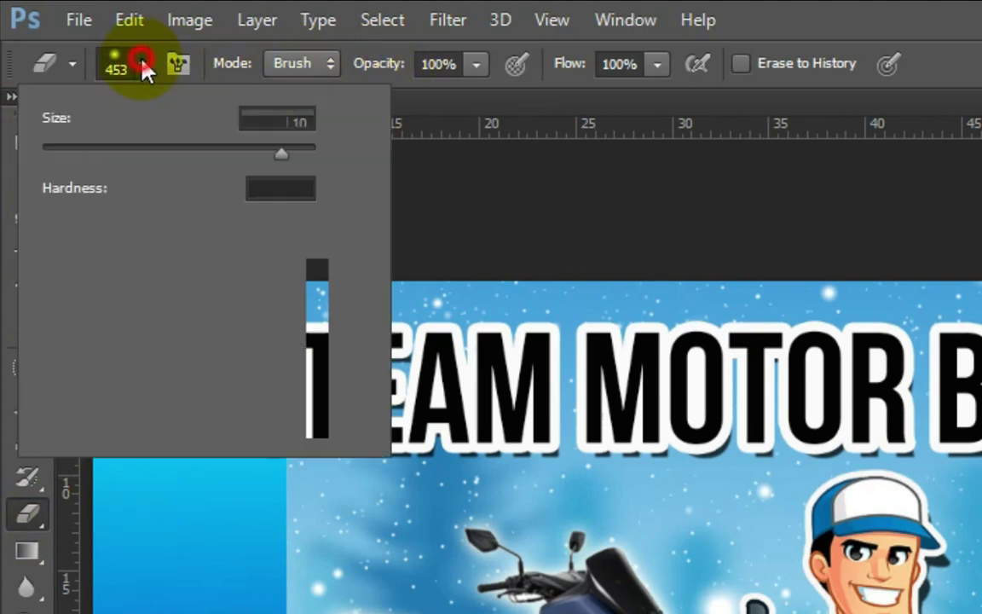
drag(282, 151, 292, 149)
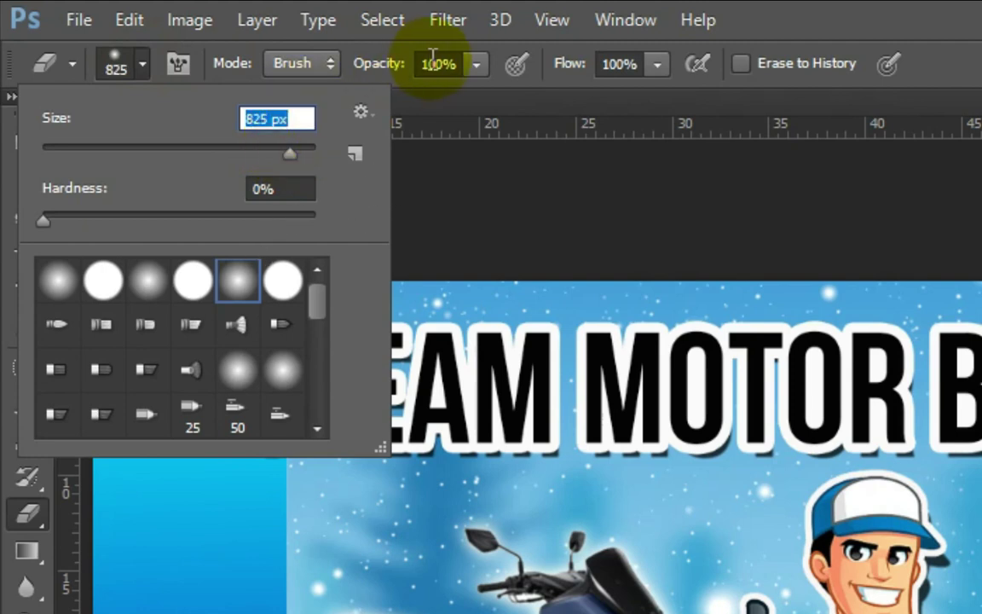
click(477, 70)
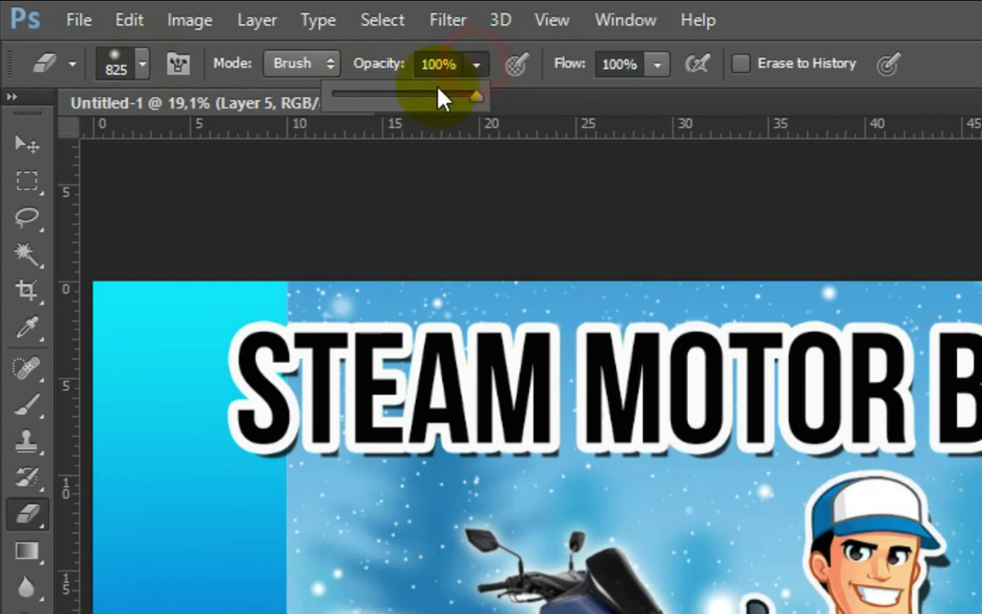
drag(355, 100, 347, 100)
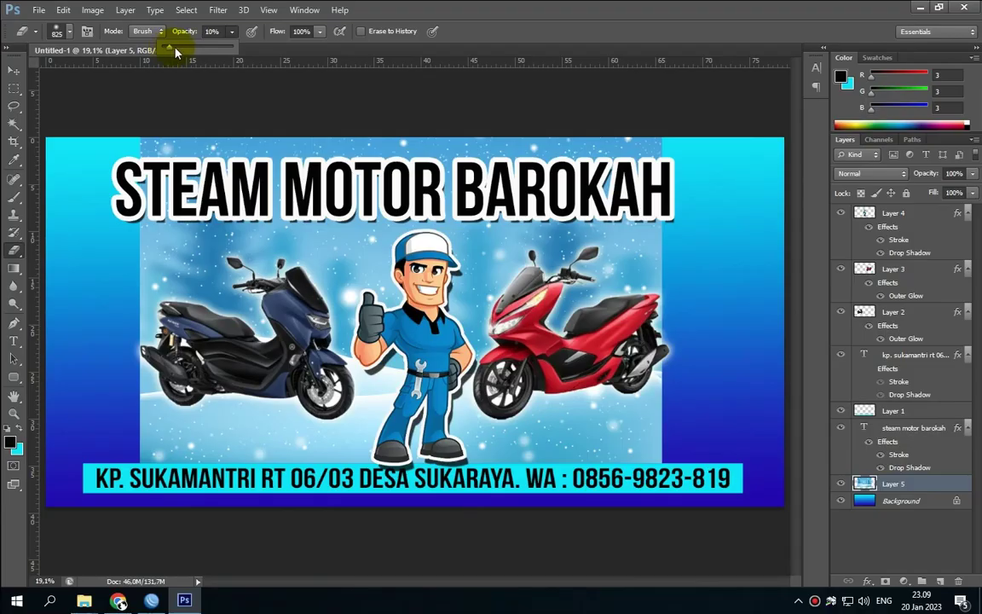
drag(175, 52, 175, 52)
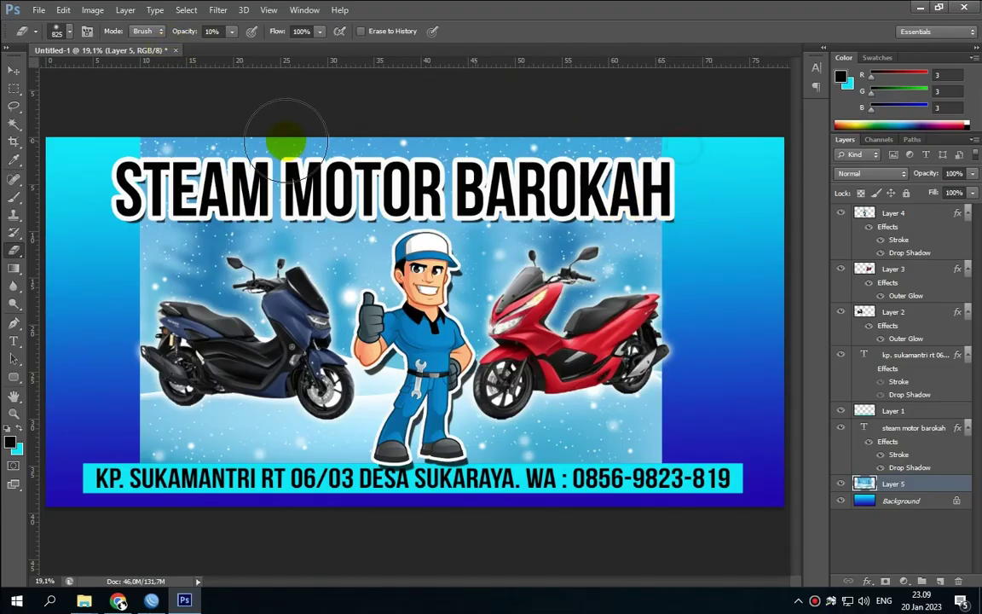
- Softly erase the outer edges of the snowy landscape so they blend into the blue gradient
mouse_move(653, 141)
mouse_down()
mouse_move(153, 139)
mouse_move(698, 146)
mouse_move(127, 145)
mouse_move(681, 141)
mouse_move(169, 128)
mouse_move(580, 139)
mouse_move(135, 145)
mouse_move(629, 146)
mouse_move(187, 135)
mouse_move(736, 153)
mouse_move(131, 147)
mouse_move(746, 150)
mouse_move(105, 145)
mouse_move(624, 151)
mouse_move(652, 219)
mouse_up()
drag(673, 264, 684, 180)
mouse_move(700, 288)
mouse_down()
mouse_move(668, 466)
mouse_move(656, 206)
mouse_move(697, 452)
mouse_move(669, 230)
mouse_move(683, 370)
mouse_move(683, 355)
mouse_move(671, 353)
mouse_move(658, 439)
mouse_move(670, 463)
mouse_move(678, 280)
mouse_move(676, 328)
mouse_move(659, 168)
mouse_move(658, 357)
mouse_move(674, 208)
mouse_move(694, 364)
mouse_move(679, 320)
mouse_move(684, 253)
mouse_move(683, 387)
mouse_move(692, 332)
mouse_move(700, 395)
mouse_move(694, 432)
mouse_up()
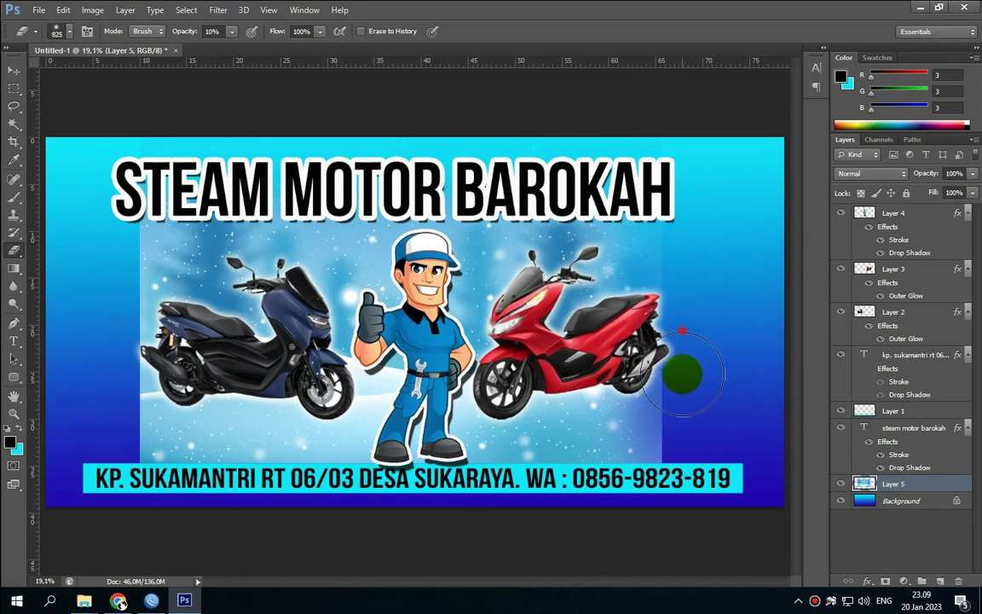
mouse_move(702, 365)
mouse_down()
mouse_move(693, 299)
mouse_move(687, 332)
mouse_move(661, 223)
mouse_move(690, 362)
mouse_up()
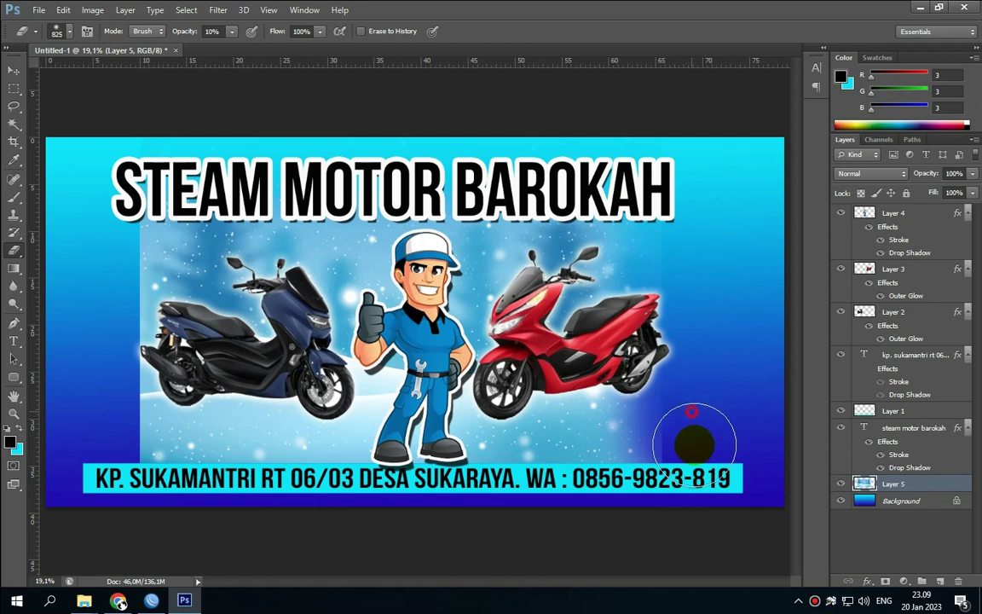
mouse_move(695, 419)
mouse_down()
mouse_move(625, 460)
mouse_move(634, 412)
mouse_move(651, 434)
mouse_move(674, 419)
mouse_move(697, 476)
mouse_move(692, 395)
mouse_move(691, 449)
mouse_move(701, 453)
mouse_move(698, 417)
mouse_move(708, 478)
mouse_move(738, 538)
mouse_move(592, 427)
mouse_move(662, 425)
mouse_move(662, 417)
mouse_move(510, 451)
mouse_move(569, 427)
mouse_up()
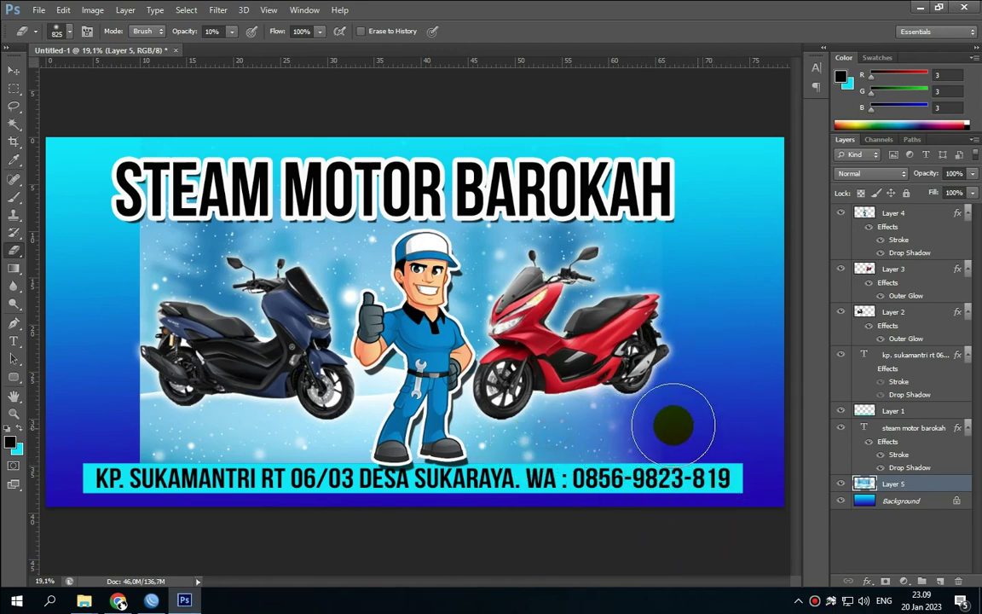
mouse_move(842, 485)
mouse_down()
mouse_move(537, 395)
mouse_move(131, 187)
mouse_move(132, 406)
mouse_move(135, 224)
mouse_move(143, 401)
mouse_move(143, 341)
mouse_move(123, 416)
mouse_move(124, 264)
mouse_move(141, 441)
mouse_move(111, 192)
mouse_move(114, 441)
mouse_move(136, 211)
mouse_move(125, 269)
mouse_move(99, 269)
mouse_move(119, 418)
mouse_move(131, 275)
mouse_move(138, 396)
mouse_move(125, 362)
mouse_move(128, 452)
mouse_move(115, 327)
mouse_move(116, 410)
mouse_move(130, 416)
mouse_move(139, 277)
mouse_move(110, 318)
mouse_move(114, 417)
mouse_move(129, 388)
mouse_move(127, 537)
mouse_up()
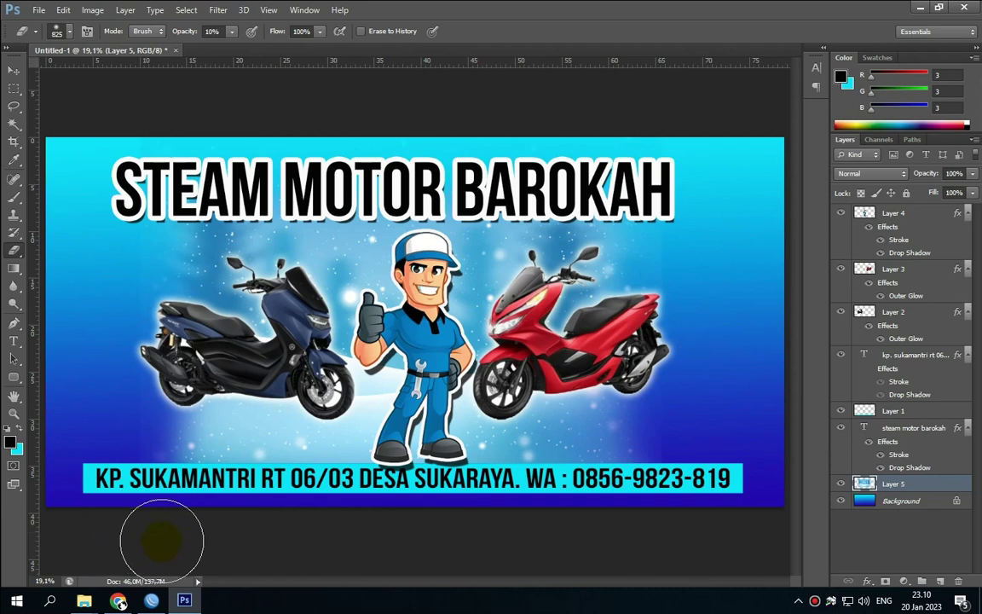
mouse_move(208, 533)
mouse_down()
mouse_move(589, 499)
mouse_move(554, 452)
mouse_up()
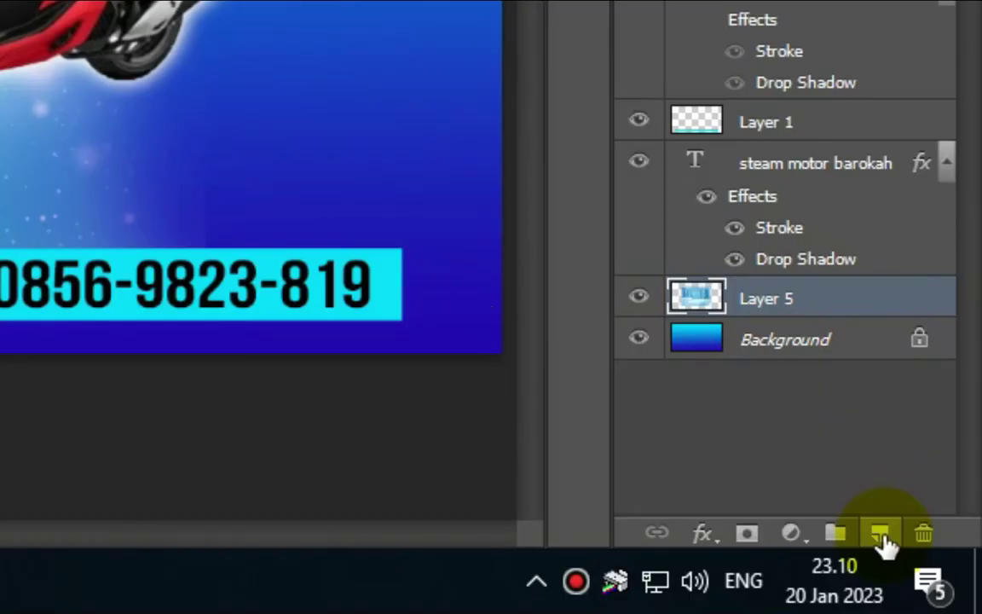
- Add a new layer above the snowy landscape and make a rectangular selection just inside the banner's edges
click(884, 539)
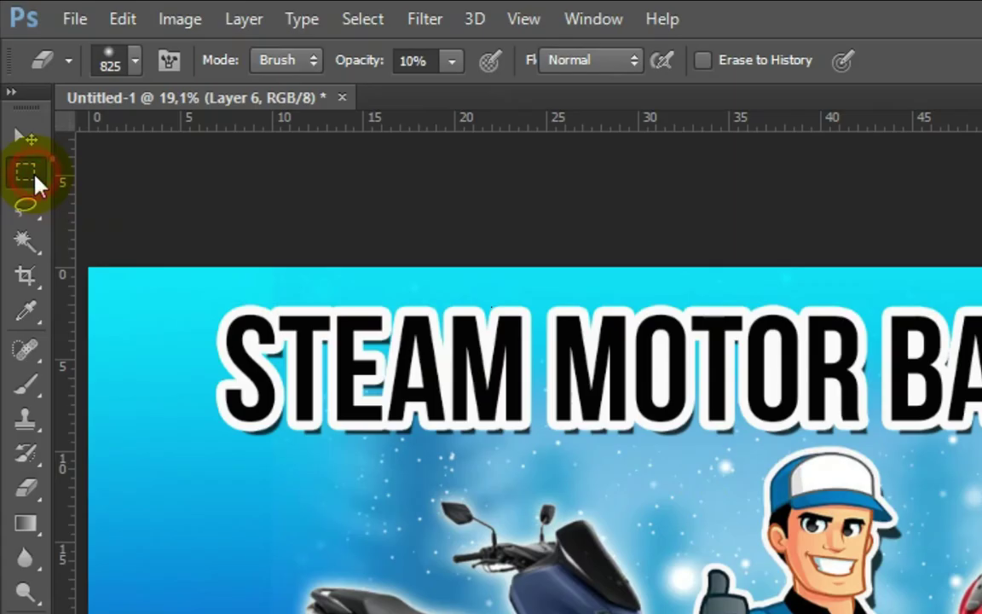
click(32, 174)
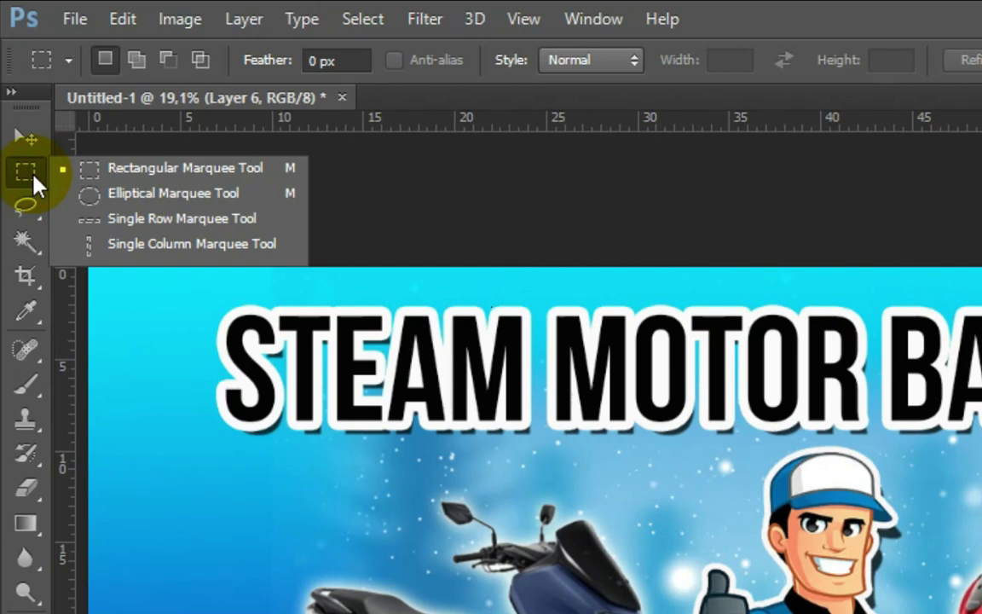
click(113, 175)
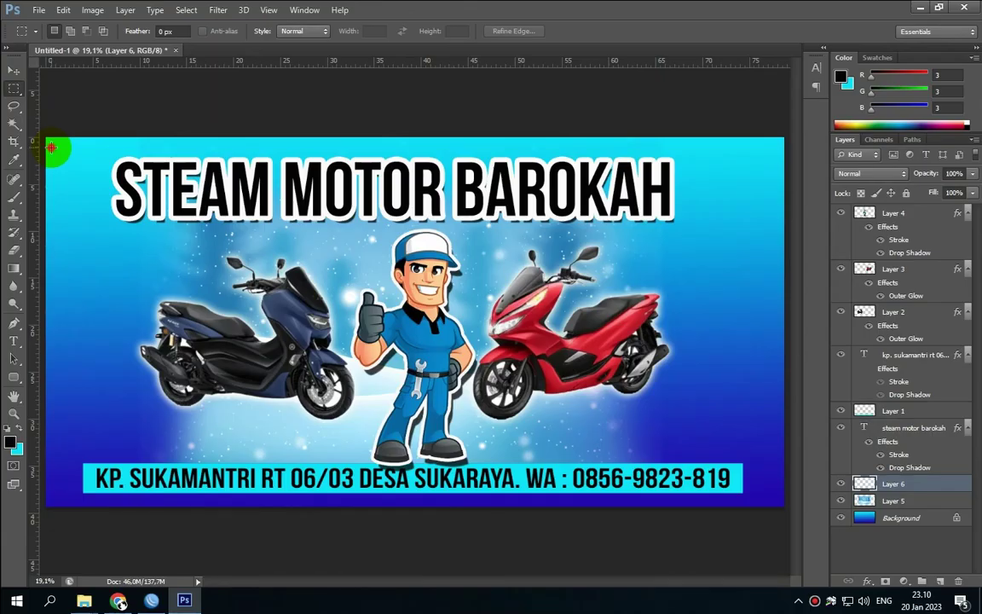
drag(101, 285, 981, 613)
drag(765, 485, 778, 501)
click(777, 498)
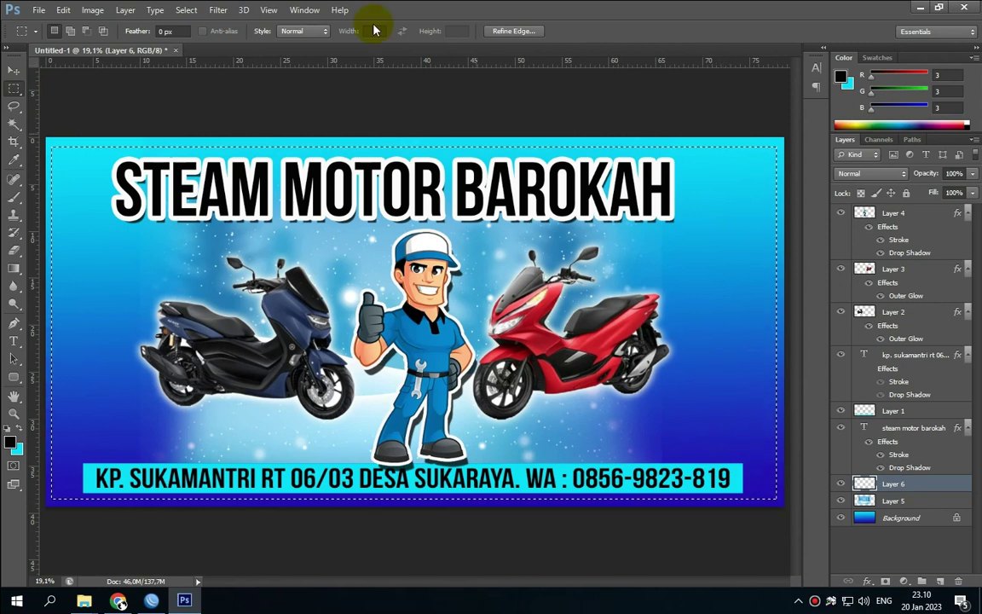
- Invert the selection, change the background colour to white, fill the border around the banner with it and deselect
click(216, 10)
mouse_move(183, 17)
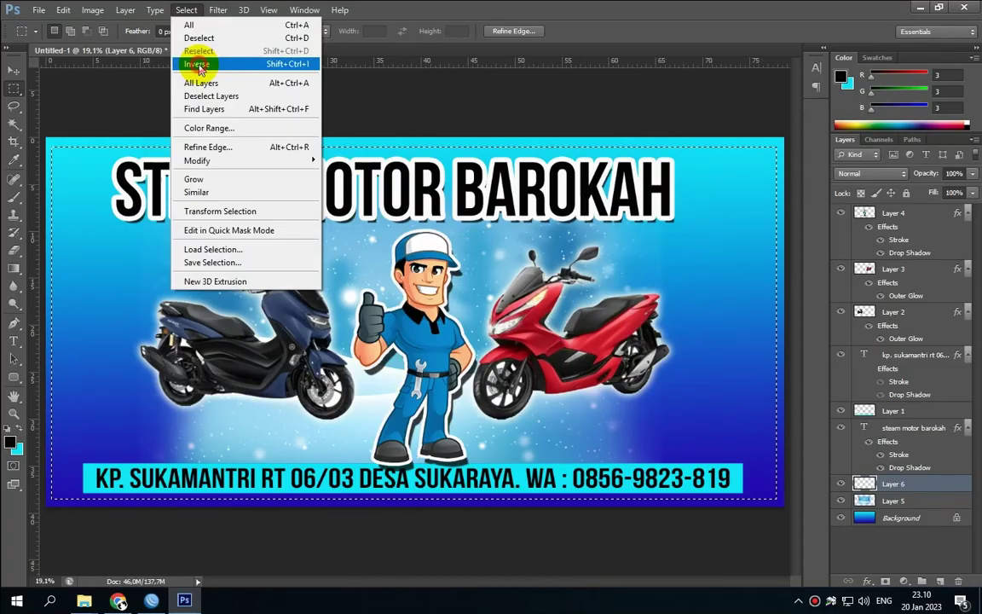
click(391, 130)
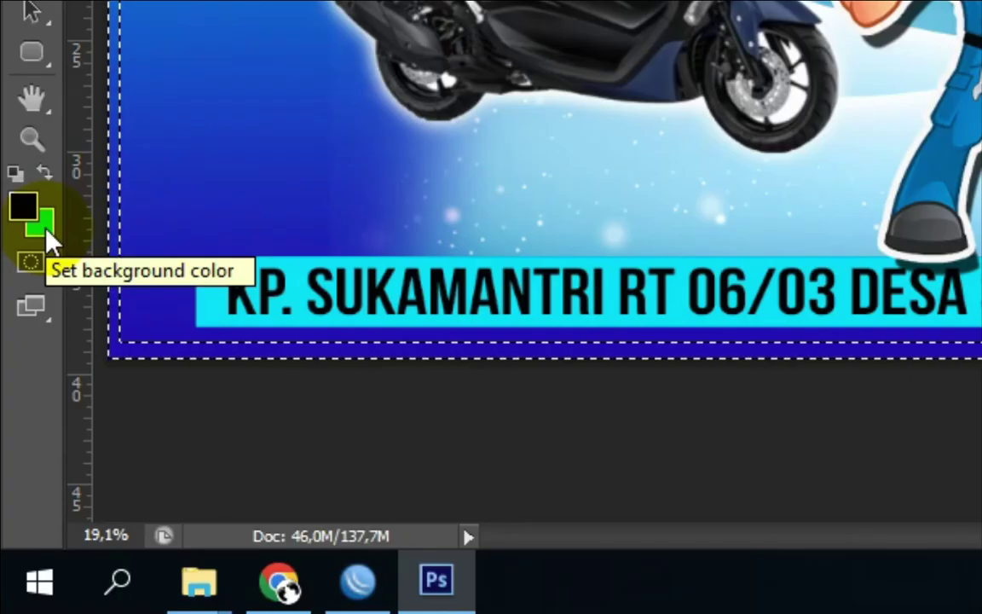
click(46, 230)
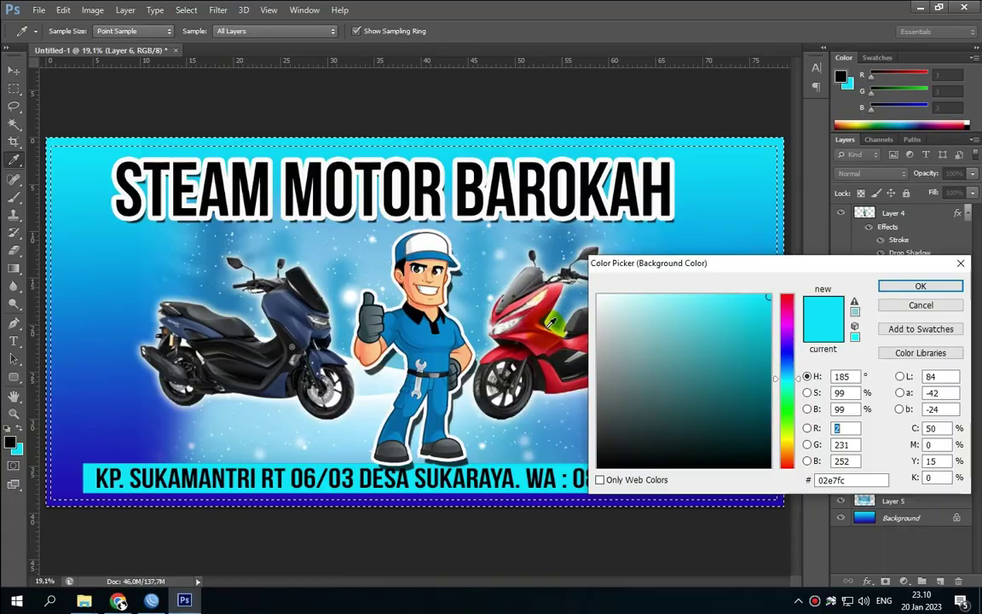
click(921, 286)
key(m)
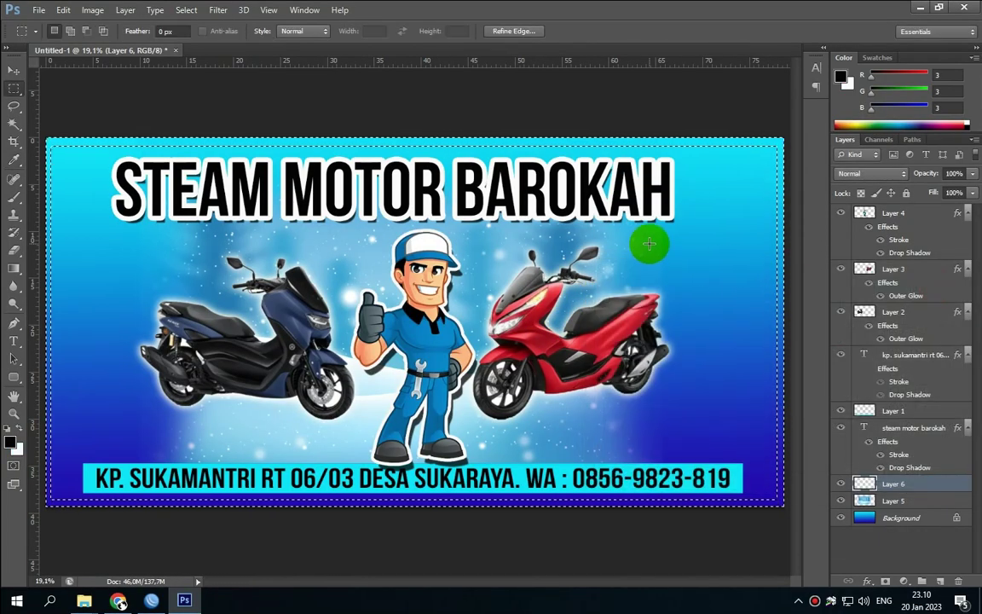
key(ctrl+BackSpace)
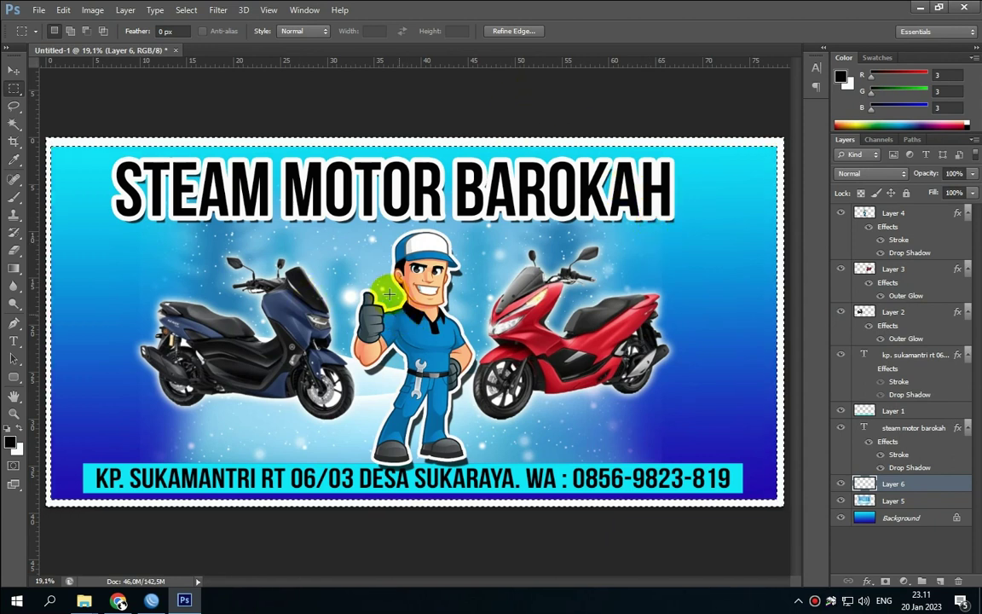
key(ctrl+d)
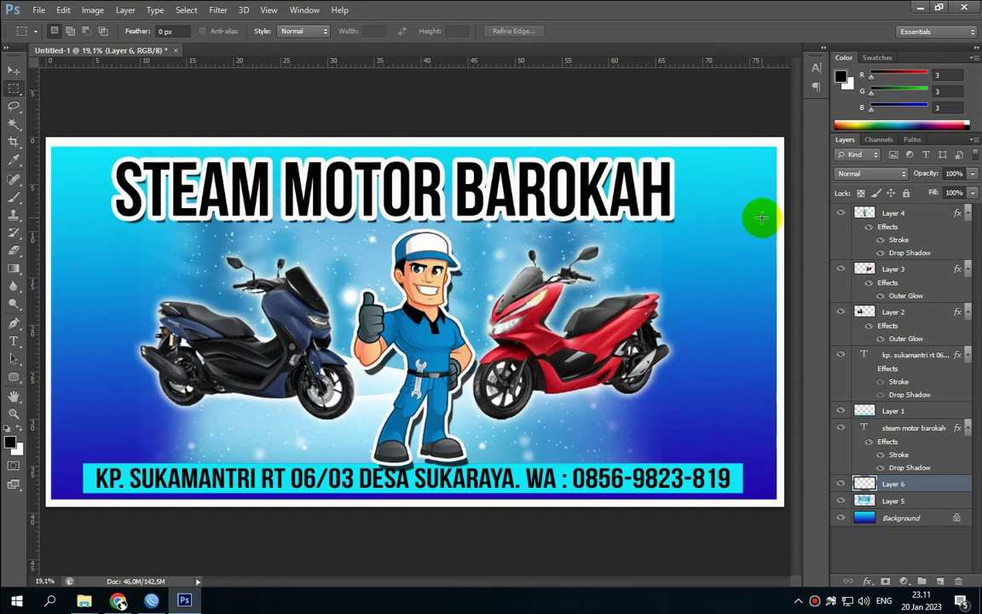
- Save the banner as a JPEG named hasil in the bahan banner steam motor folder with maximum quality 12
click(38, 10)
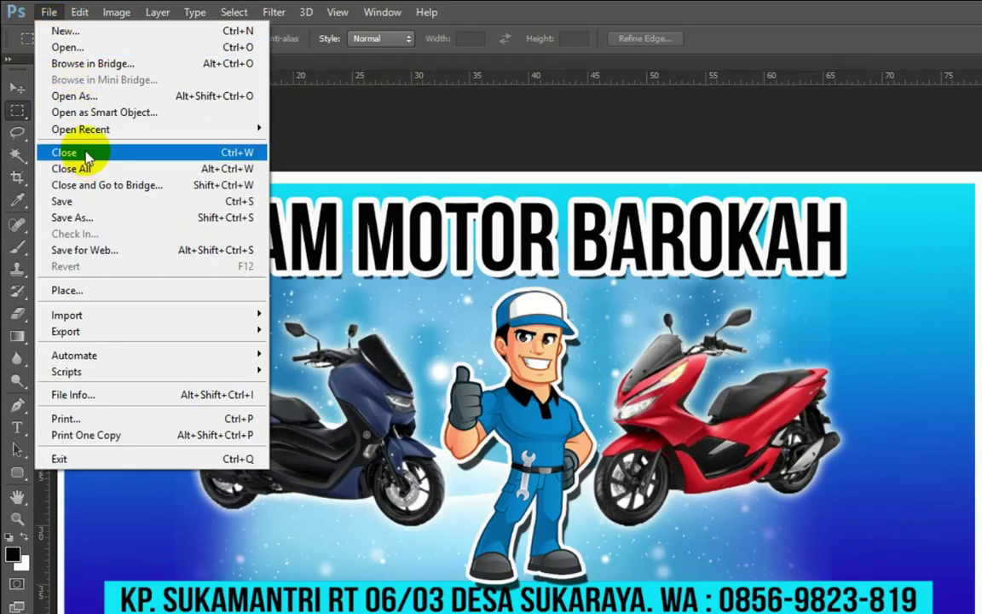
click(79, 217)
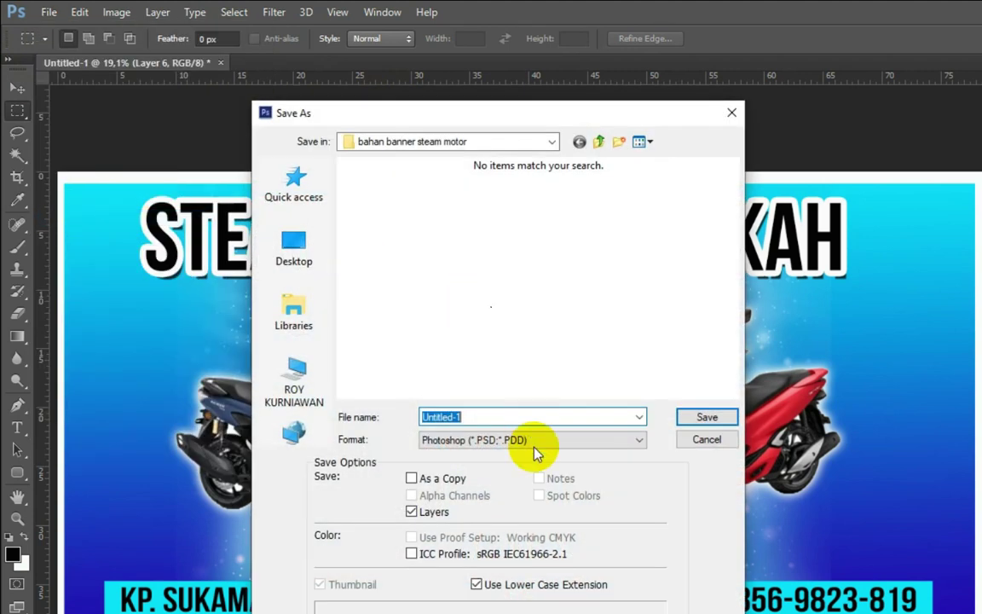
click(529, 441)
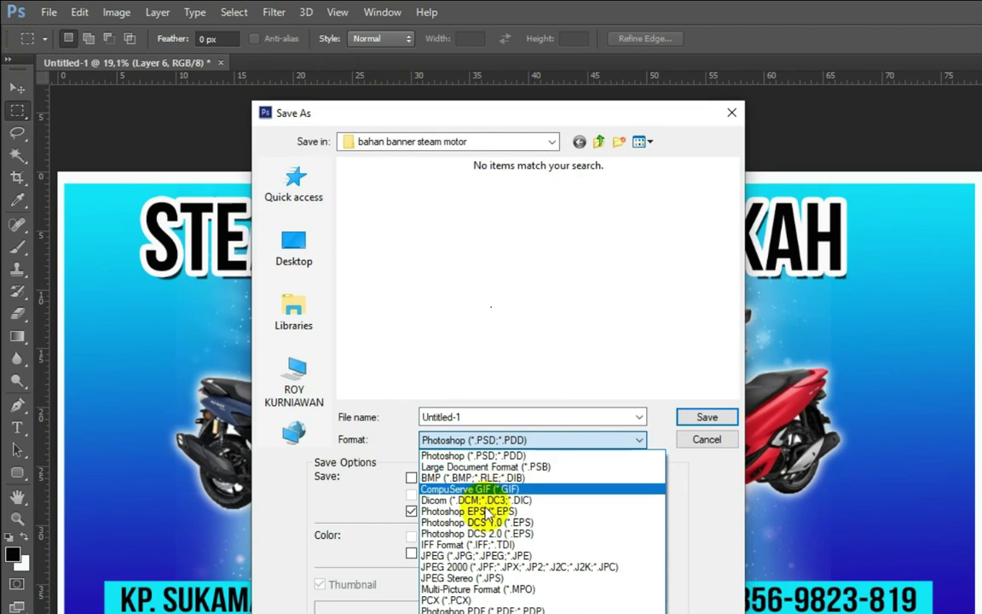
click(478, 556)
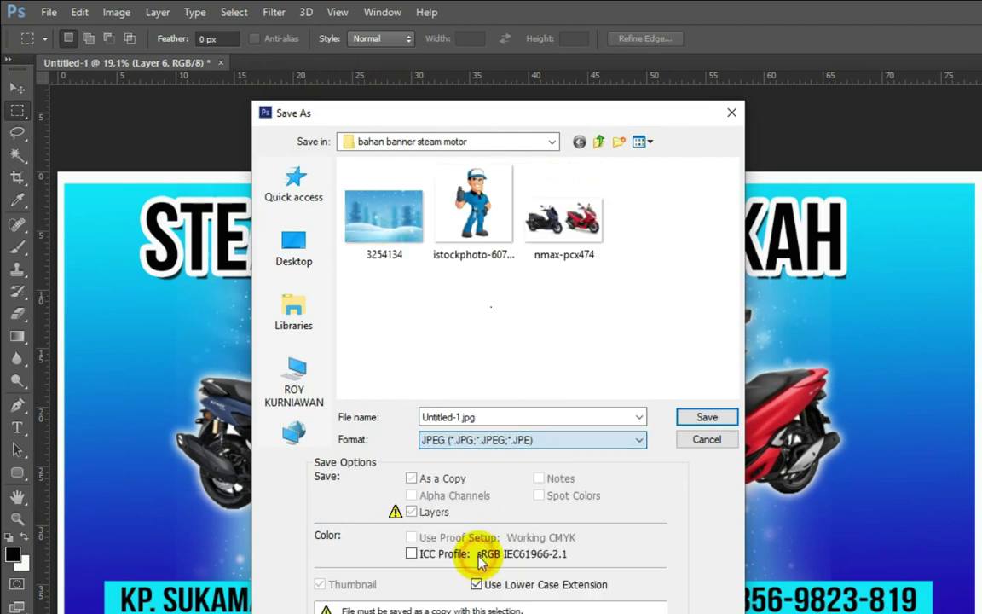
click(501, 420)
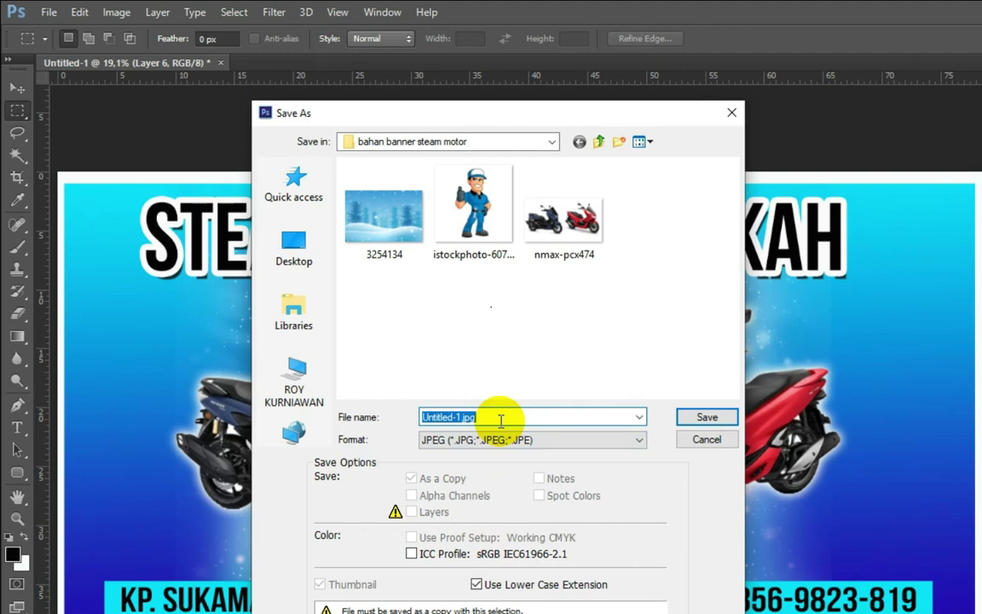
text(hasil)
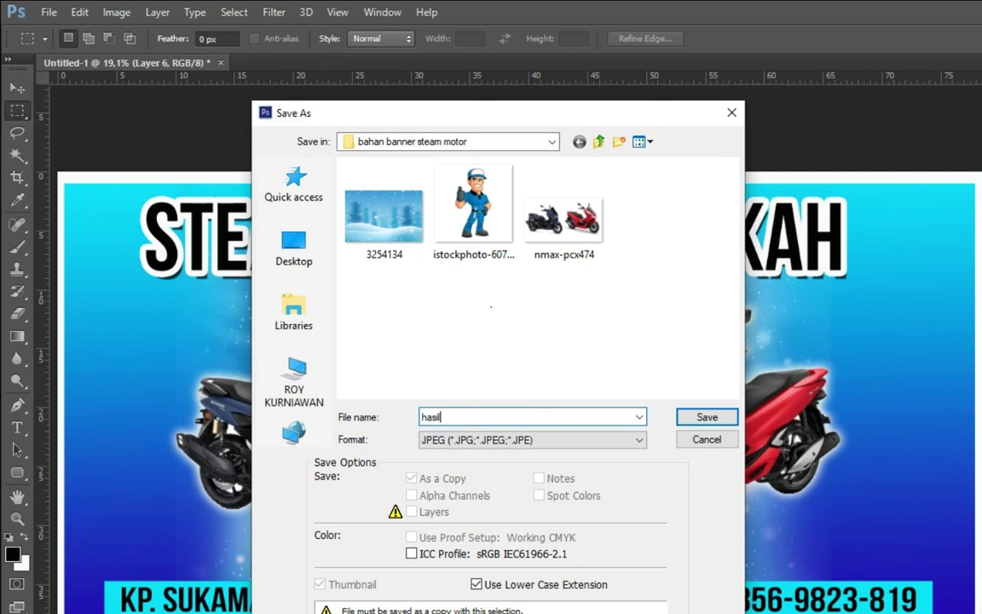
key(Return)
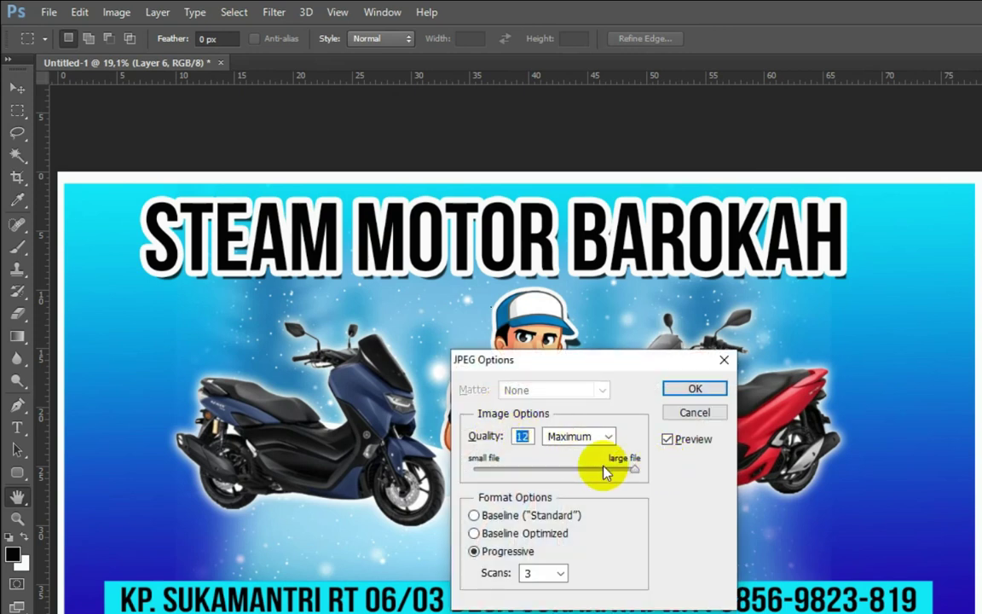
click(677, 391)
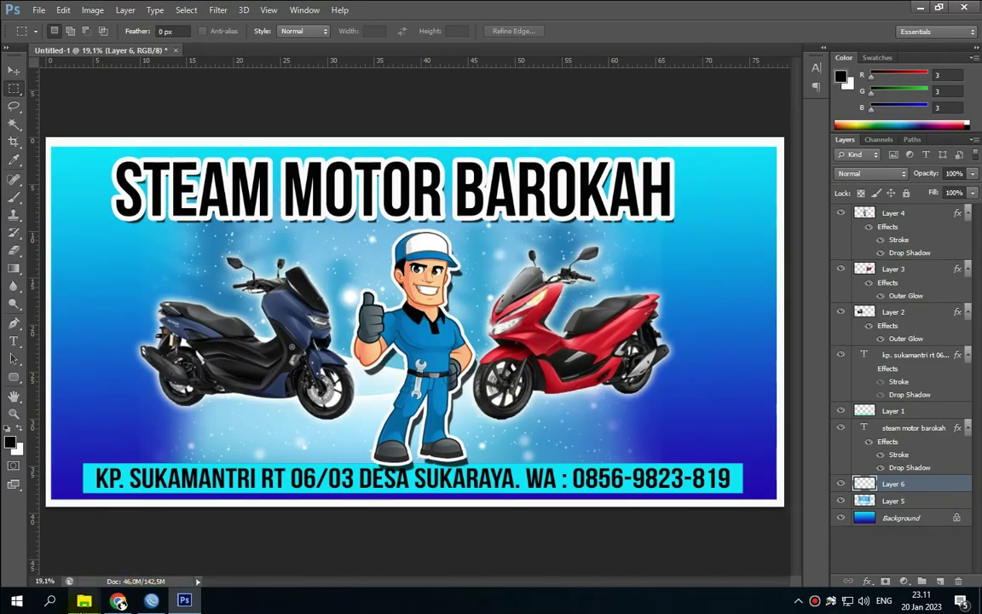
- Switch to File Explorer and open the exported hasil picture from the bahan banner steam motor folder to check it
mouse_move(84, 600)
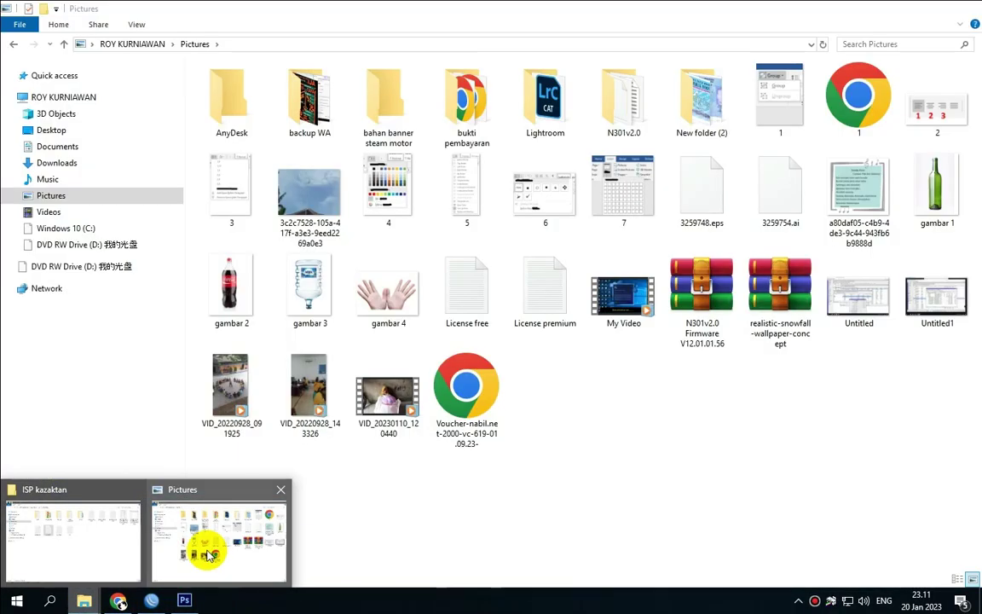
click(209, 556)
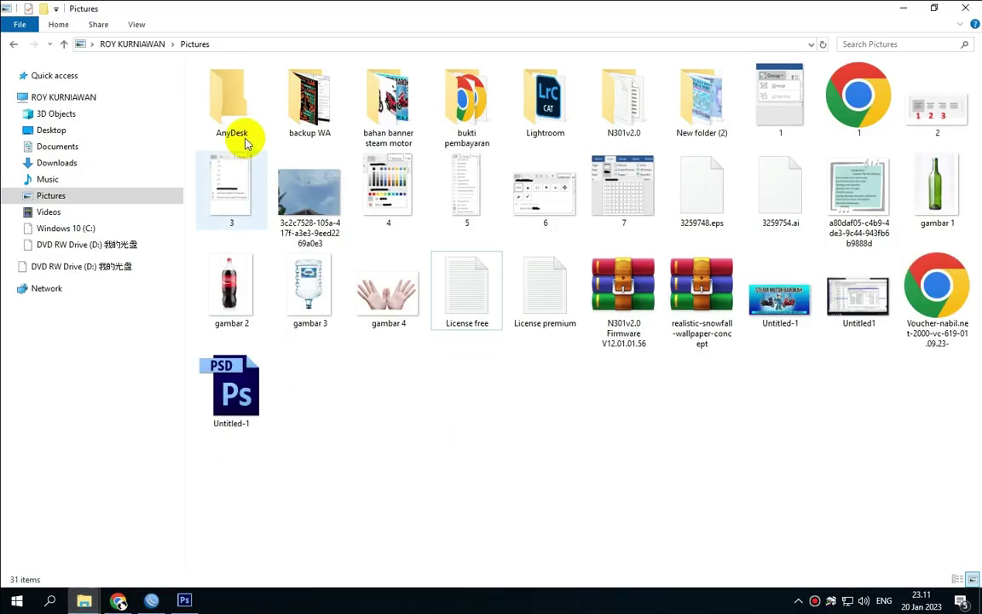
double_click(388, 107)
double_click(308, 106)
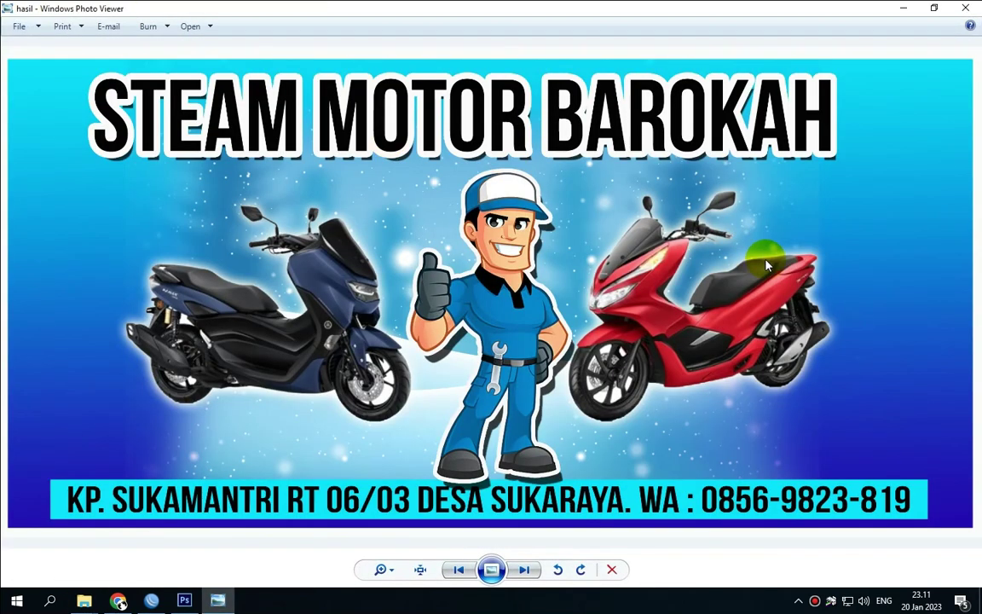